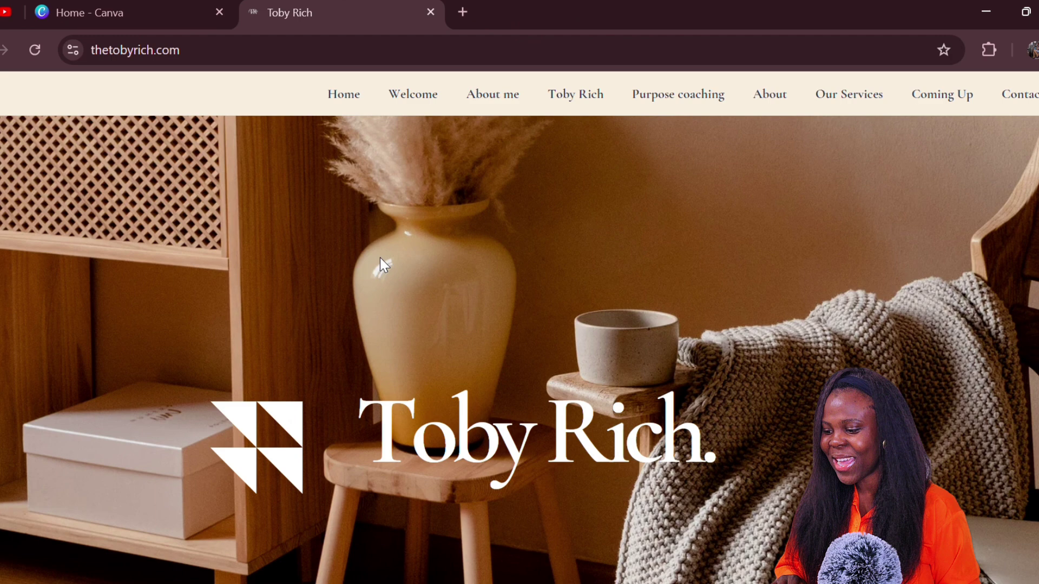
{"action": "scroll", "coordinate": [380, 258], "scroll_direction": "down", "scroll_amount": 4}
{"action": "scroll", "coordinate": [381, 257], "scroll_direction": "down", "scroll_amount": 2}
{"action": "scroll", "coordinate": [379, 256], "scroll_direction": "up", "scroll_amount": 3}
{"action": "scroll", "coordinate": [378, 256], "scroll_direction": "up", "scroll_amount": 1}
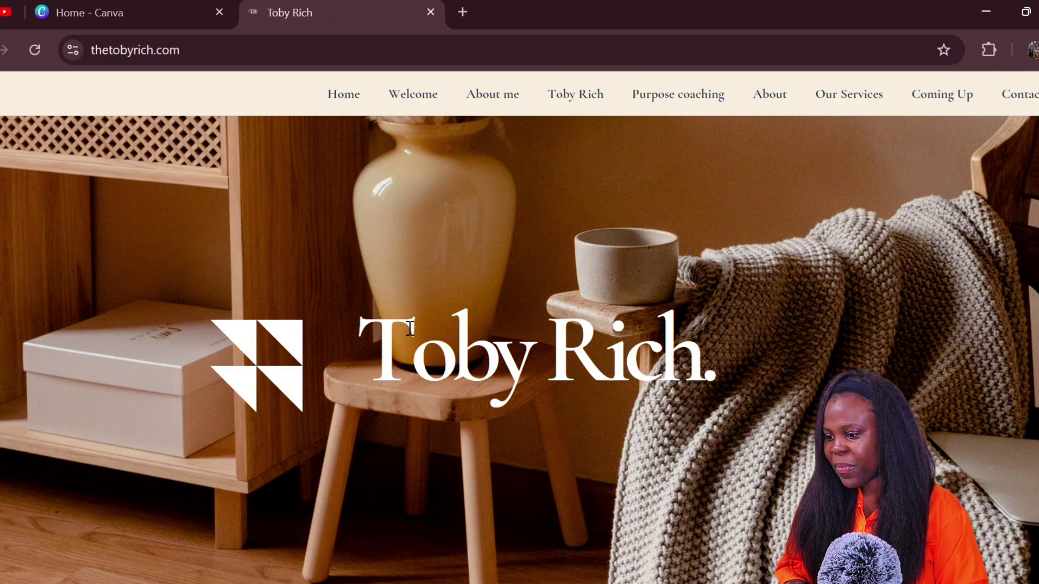
- Jump through the Home, Welcome and About me sections of the Toby Rich site
{"action": "left_click", "coordinate": [344, 94]}
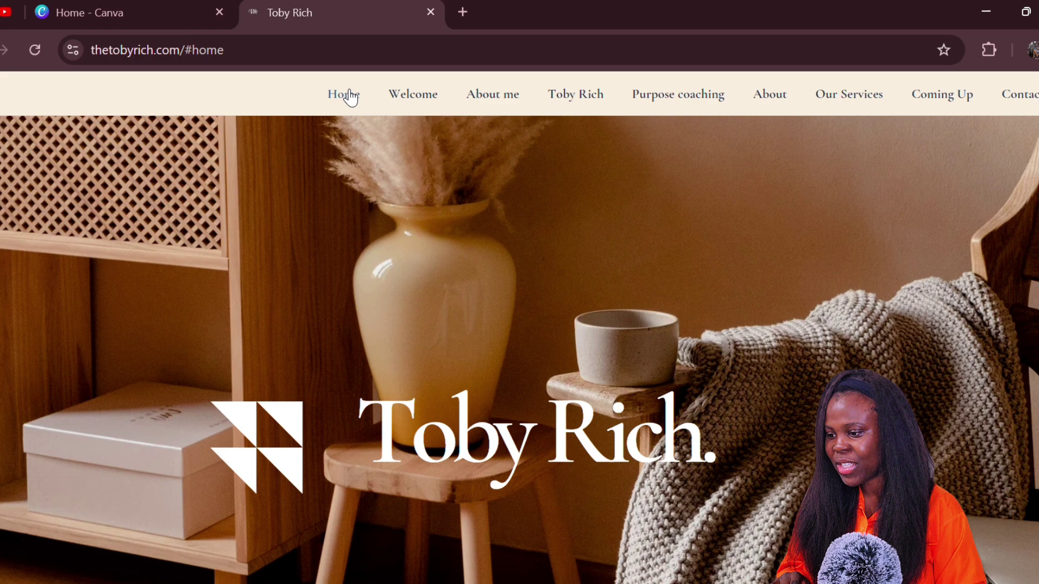
{"action": "left_click", "coordinate": [413, 95]}
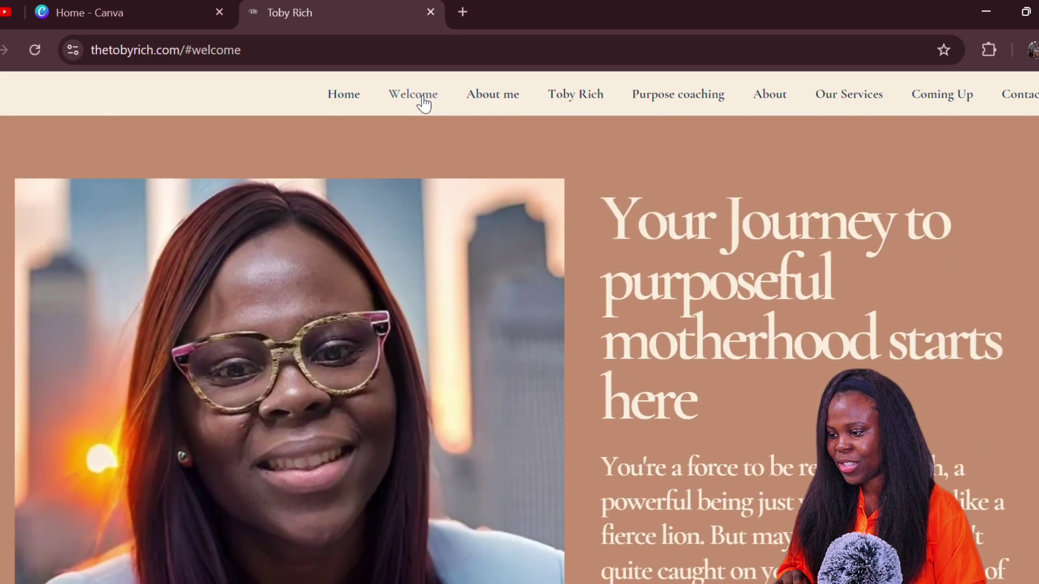
{"action": "scroll", "coordinate": [500, 281], "scroll_direction": "down", "scroll_amount": 3}
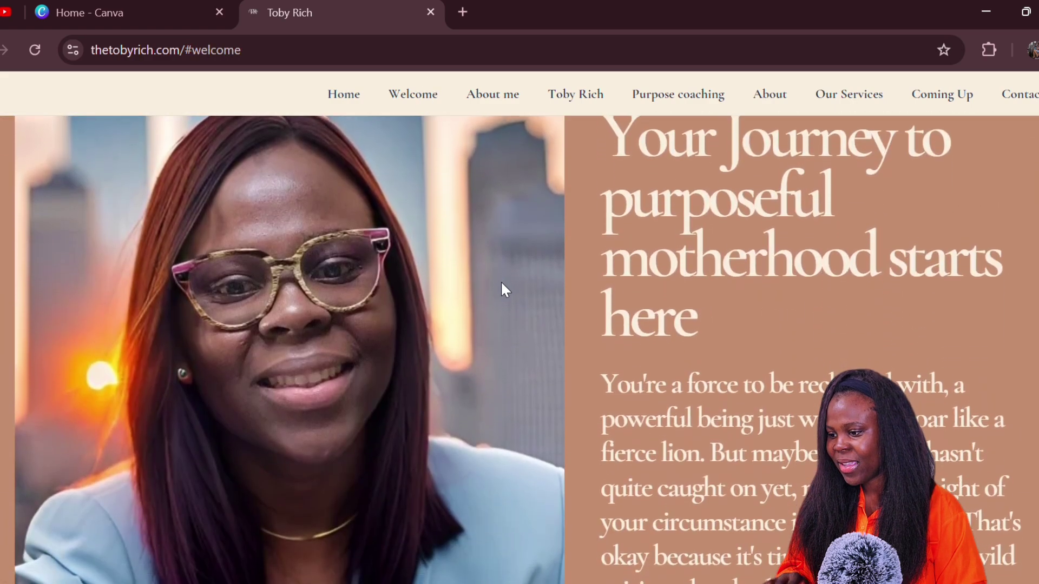
{"action": "scroll", "coordinate": [500, 281], "scroll_direction": "down", "scroll_amount": 2}
{"action": "left_click", "coordinate": [492, 95]}
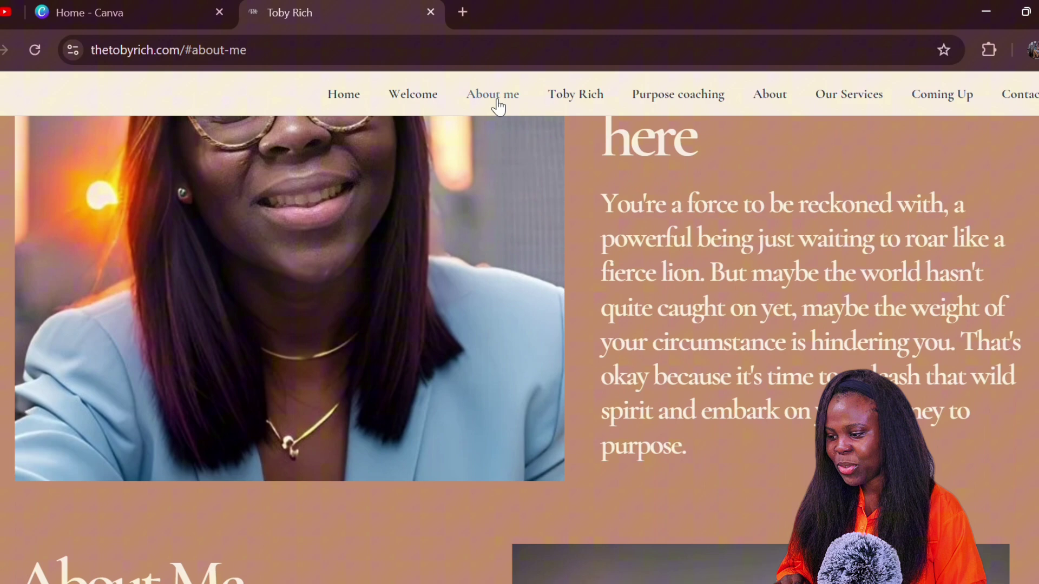
{"action": "scroll", "coordinate": [508, 394], "scroll_direction": "down", "scroll_amount": 2}
{"action": "scroll", "coordinate": [508, 394], "scroll_direction": "down", "scroll_amount": 2}
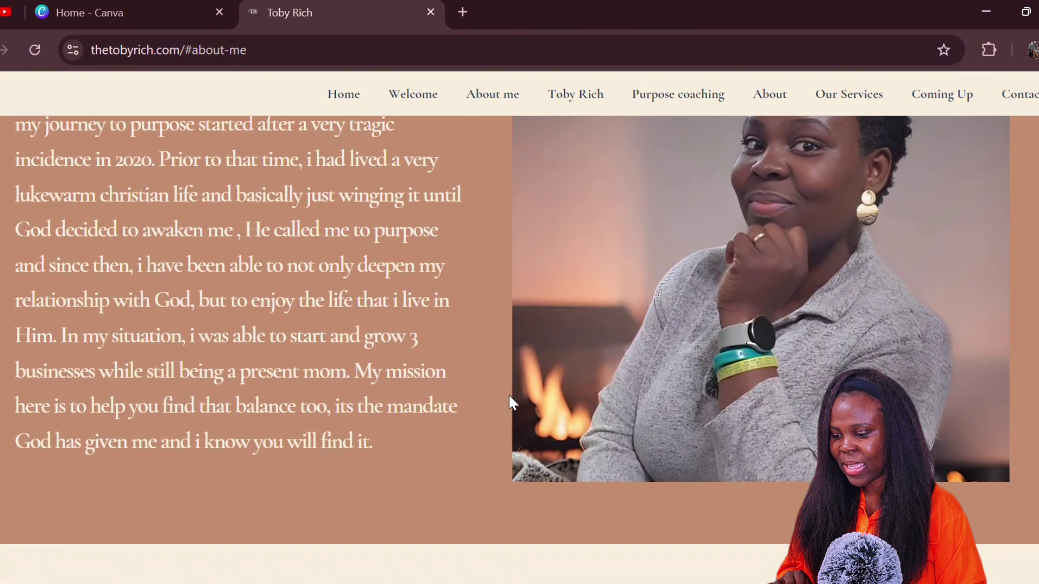
{"action": "scroll", "coordinate": [508, 394], "scroll_direction": "down", "scroll_amount": 2}
{"action": "scroll", "coordinate": [509, 393], "scroll_direction": "down", "scroll_amount": 2}
{"action": "scroll", "coordinate": [508, 399], "scroll_direction": "down", "scroll_amount": 3}
{"action": "scroll", "coordinate": [508, 399], "scroll_direction": "down", "scroll_amount": 1}
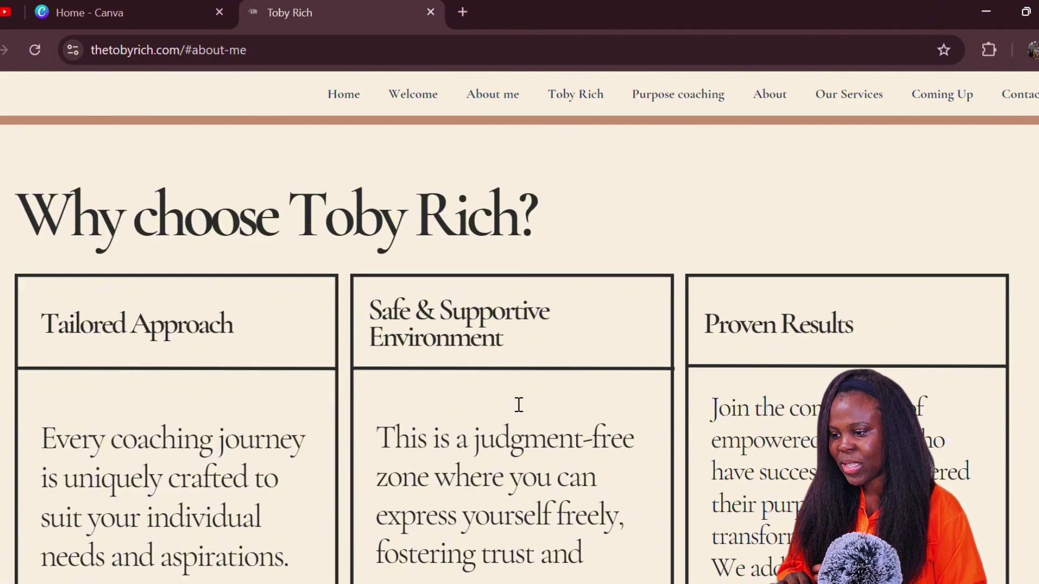
{"action": "scroll", "coordinate": [586, 383], "scroll_direction": "down", "scroll_amount": 3}
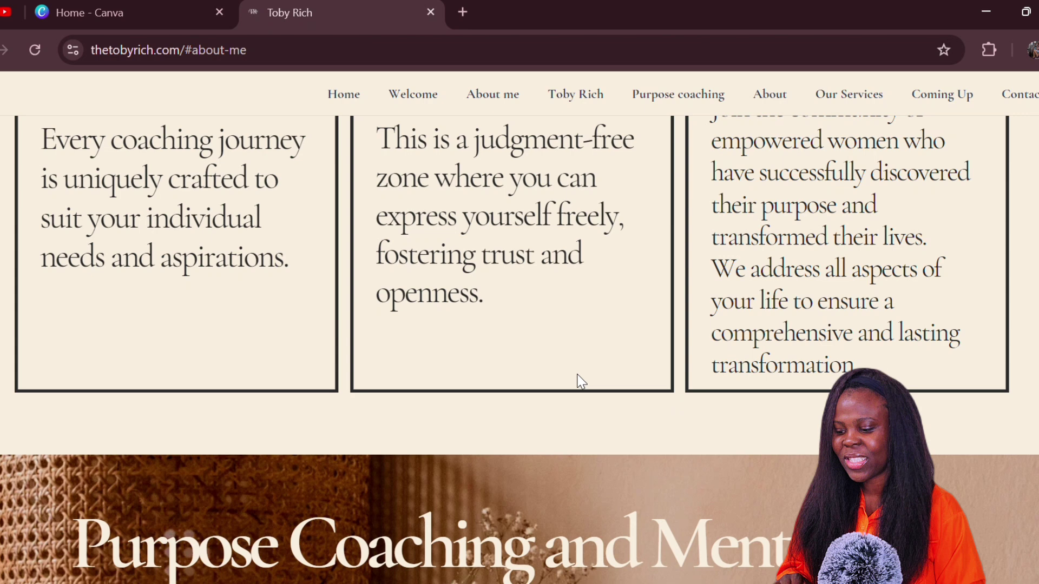
{"action": "scroll", "coordinate": [581, 382], "scroll_direction": "down", "scroll_amount": 1}
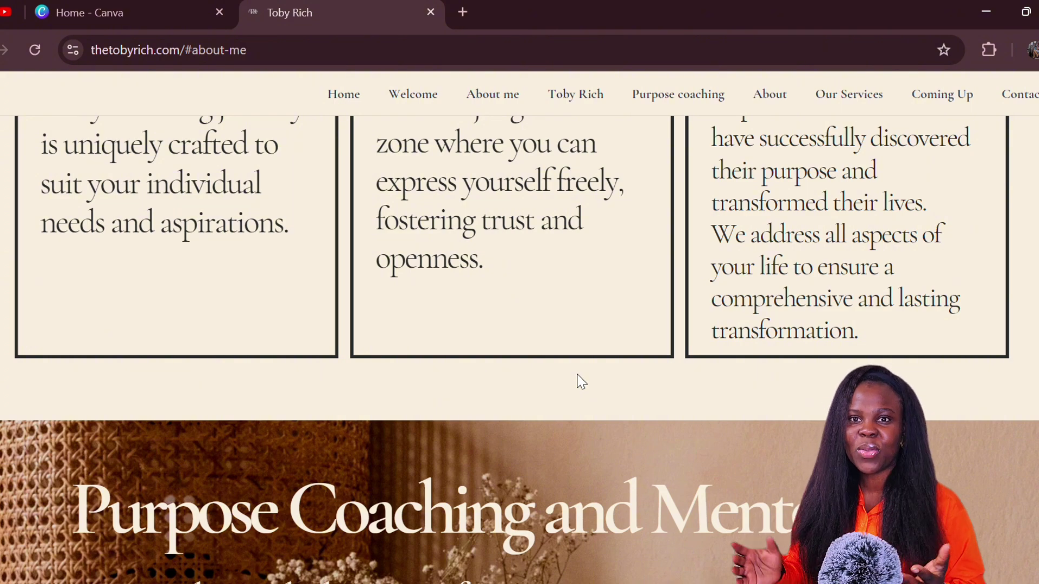
{"action": "scroll", "coordinate": [580, 382], "scroll_direction": "down", "scroll_amount": 4}
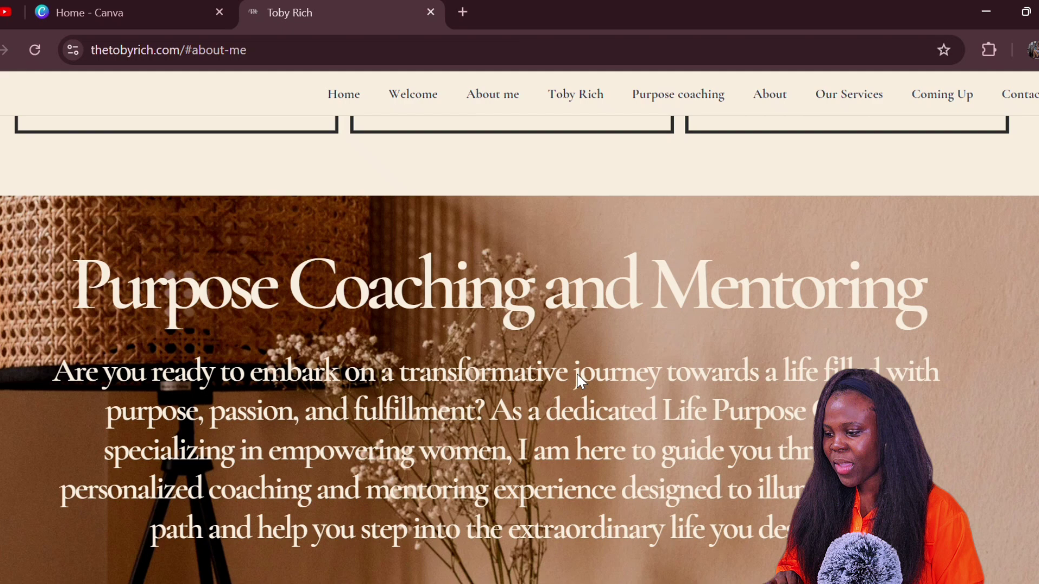
{"action": "scroll", "coordinate": [580, 382], "scroll_direction": "down", "scroll_amount": 3}
{"action": "scroll", "coordinate": [586, 382], "scroll_direction": "down", "scroll_amount": 2}
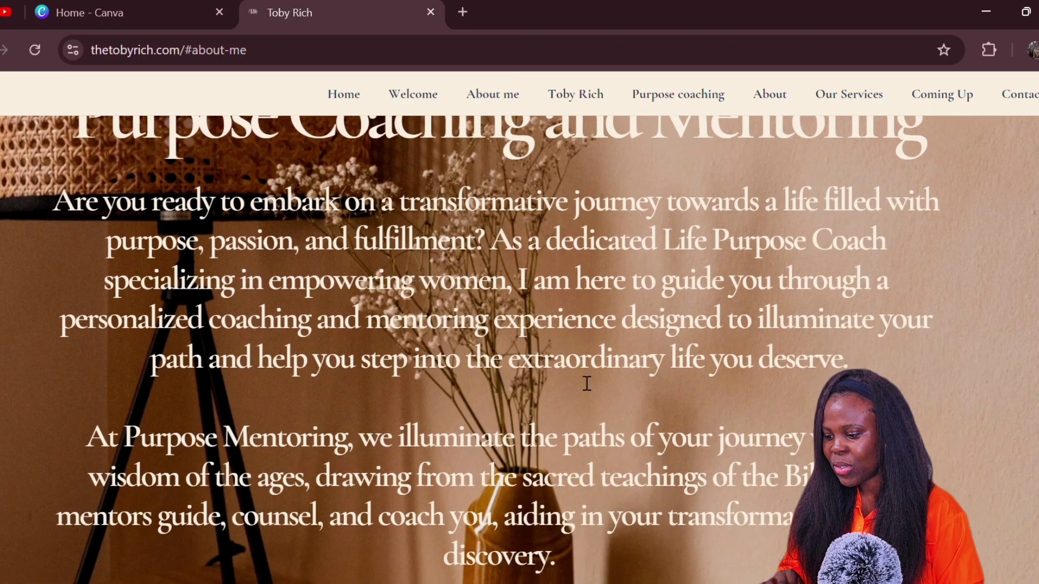
{"action": "scroll", "coordinate": [576, 373], "scroll_direction": "down", "scroll_amount": 3}
{"action": "scroll", "coordinate": [576, 373], "scroll_direction": "down", "scroll_amount": 3}
{"action": "scroll", "coordinate": [577, 372], "scroll_direction": "down", "scroll_amount": 3}
{"action": "scroll", "coordinate": [576, 372], "scroll_direction": "down", "scroll_amount": 3}
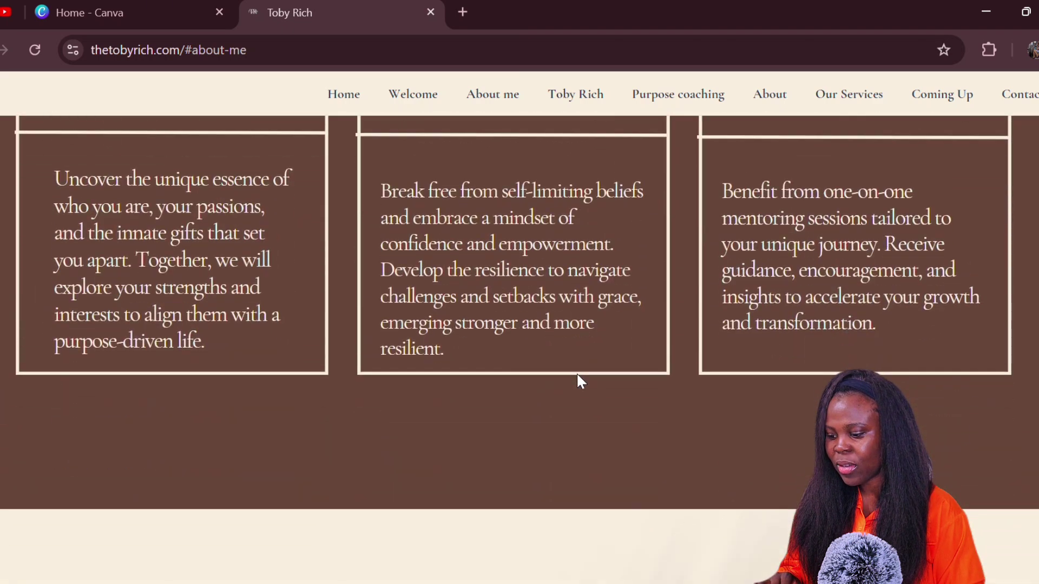
{"action": "scroll", "coordinate": [577, 373], "scroll_direction": "down", "scroll_amount": 2}
{"action": "scroll", "coordinate": [577, 372], "scroll_direction": "down", "scroll_amount": 3}
{"action": "scroll", "coordinate": [581, 382], "scroll_direction": "down", "scroll_amount": 1}
{"action": "scroll", "coordinate": [580, 382], "scroll_direction": "down", "scroll_amount": 2}
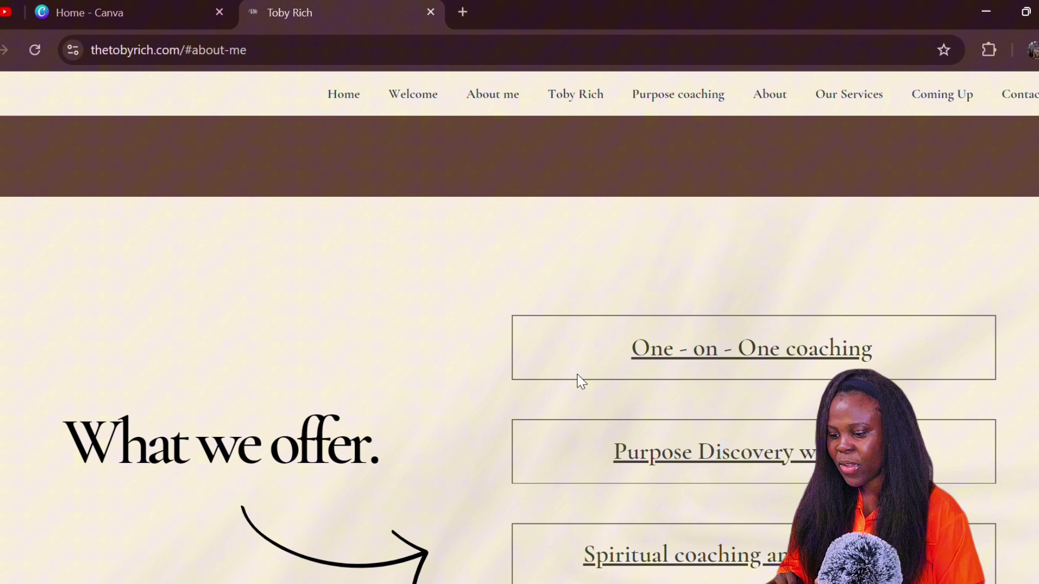
{"action": "scroll", "coordinate": [581, 381], "scroll_direction": "down", "scroll_amount": 1}
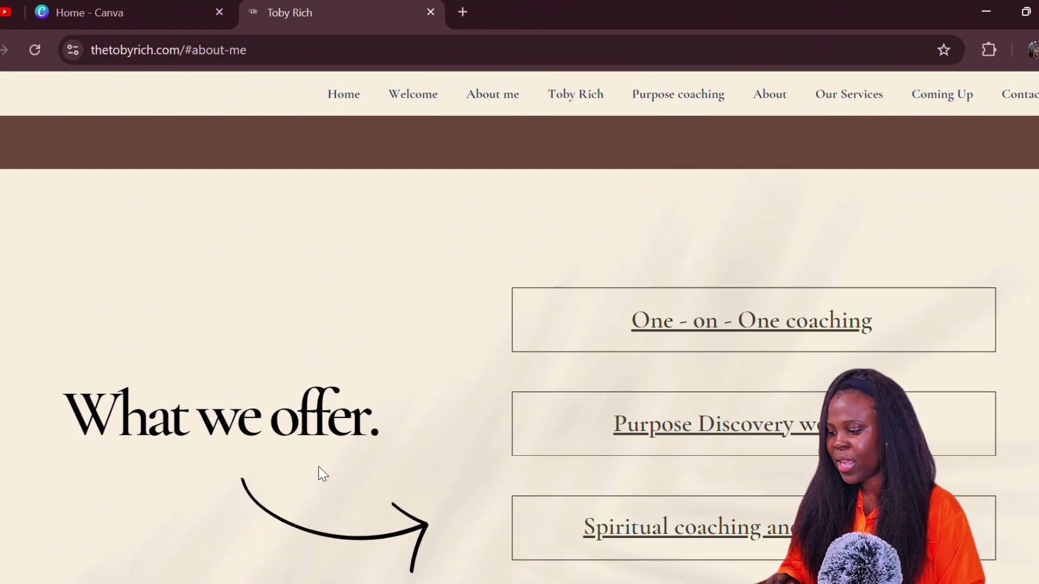
- Follow the One - on - One coaching link to its Linktree page, then return to the Toby Rich site
{"action": "left_click", "coordinate": [727, 325]}
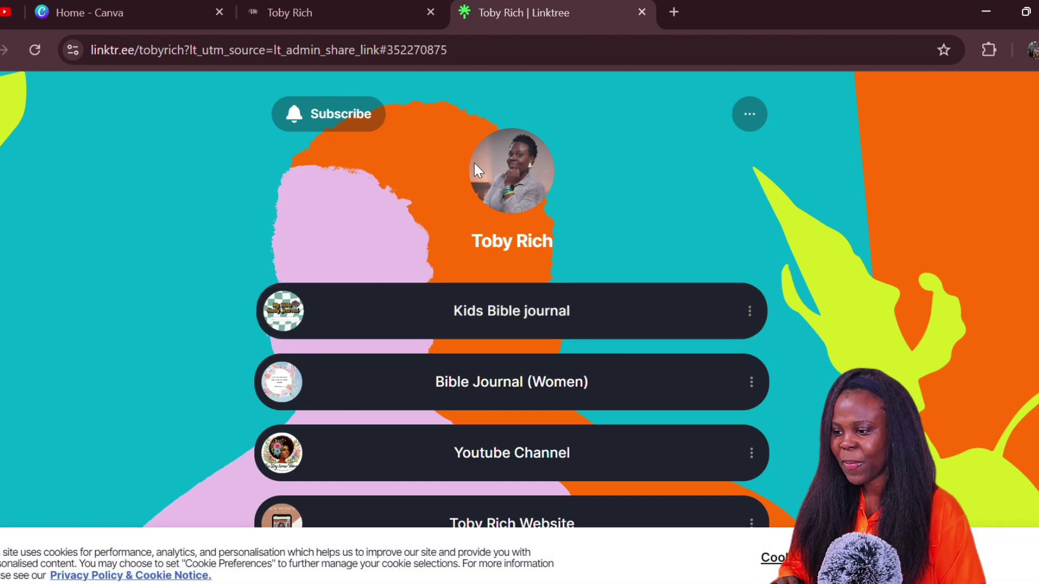
{"action": "left_click", "coordinate": [341, 17]}
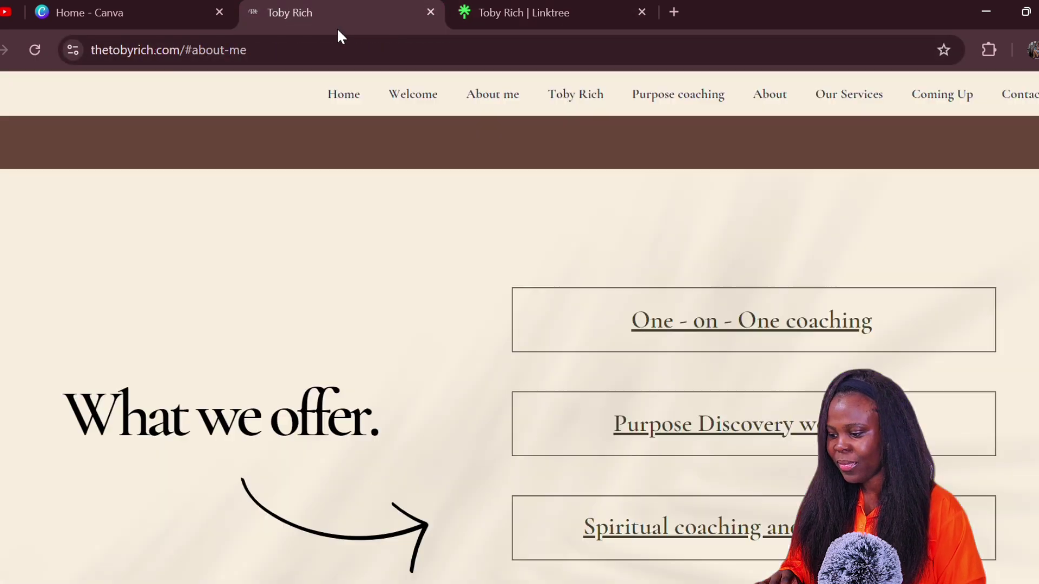
{"action": "scroll", "coordinate": [728, 445], "scroll_direction": "down", "scroll_amount": 2}
{"action": "scroll", "coordinate": [729, 445], "scroll_direction": "down", "scroll_amount": 1}
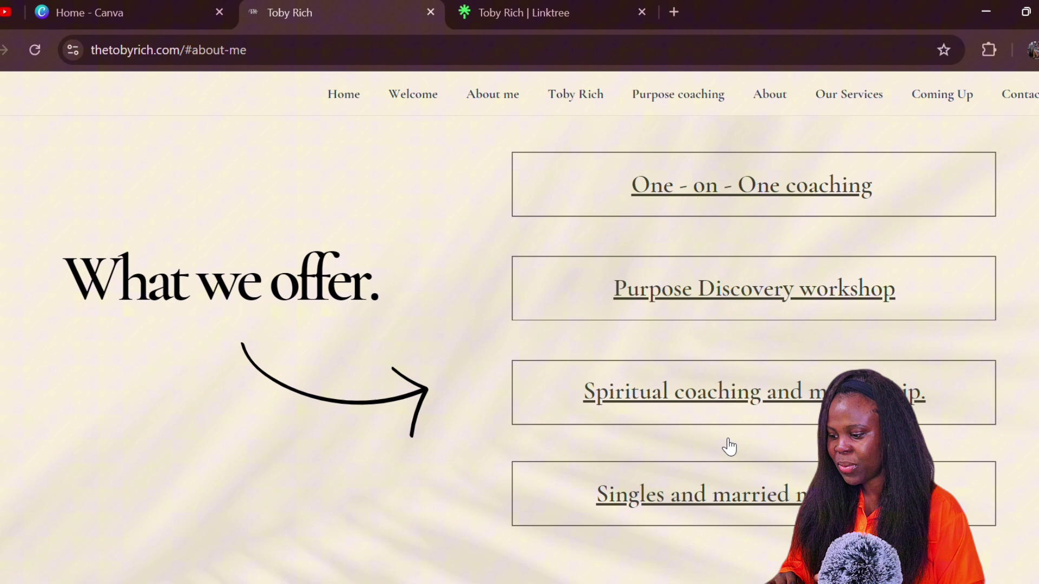
{"action": "scroll", "coordinate": [658, 513], "scroll_direction": "down", "scroll_amount": 2}
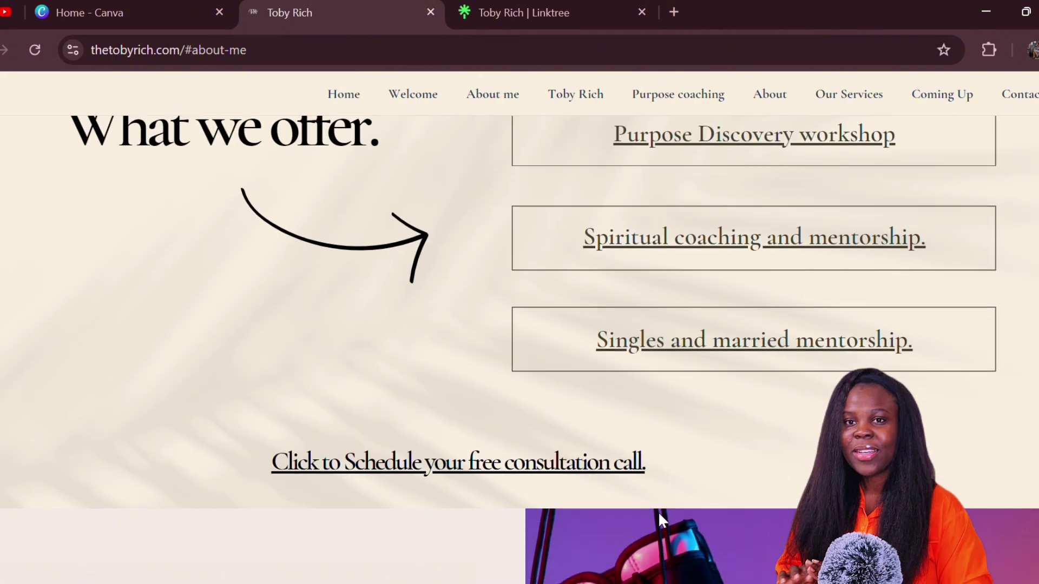
{"action": "scroll", "coordinate": [659, 514], "scroll_direction": "down", "scroll_amount": 1}
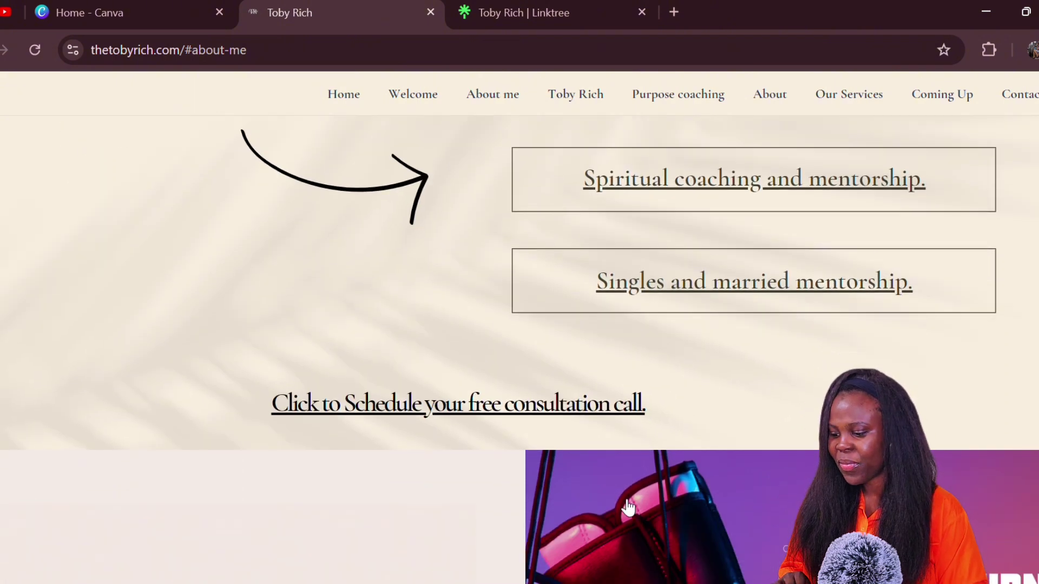
{"action": "scroll", "coordinate": [538, 460], "scroll_direction": "down", "scroll_amount": 1}
{"action": "scroll", "coordinate": [538, 461], "scroll_direction": "down", "scroll_amount": 1}
{"action": "scroll", "coordinate": [538, 460], "scroll_direction": "down", "scroll_amount": 1}
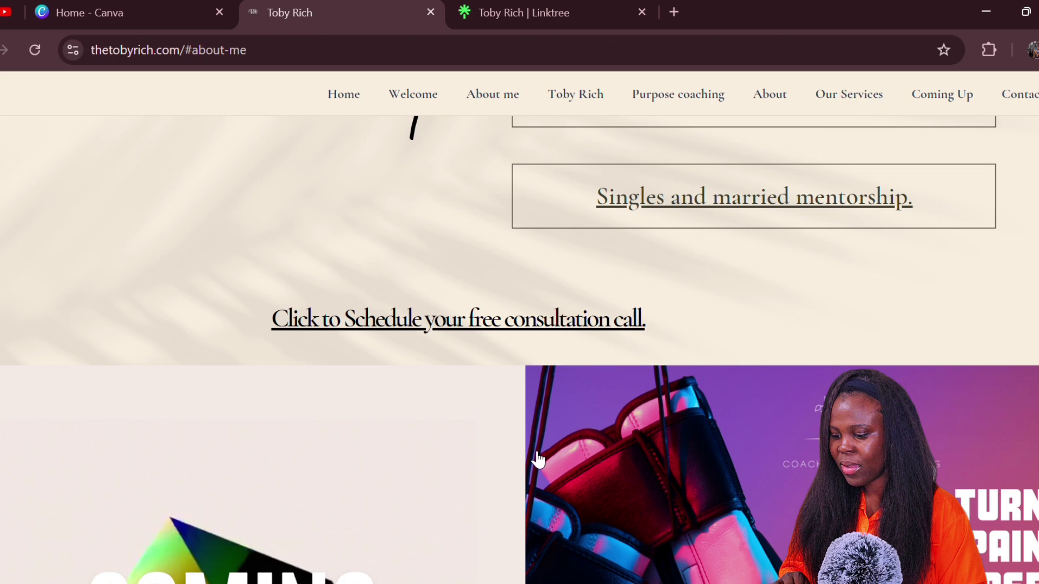
{"action": "scroll", "coordinate": [538, 460], "scroll_direction": "down", "scroll_amount": 1}
{"action": "scroll", "coordinate": [539, 460], "scroll_direction": "down", "scroll_amount": 1}
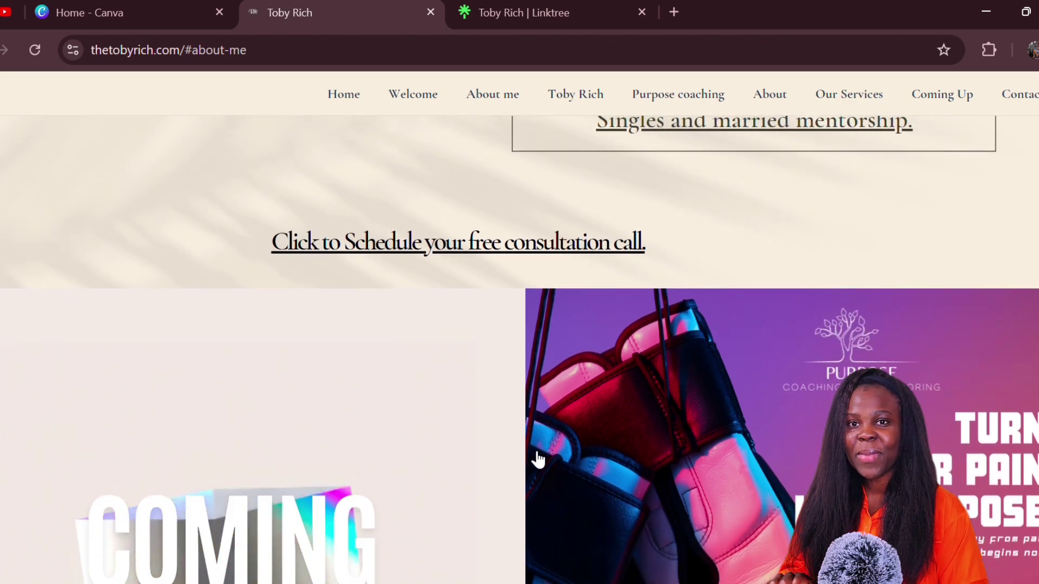
{"action": "scroll", "coordinate": [538, 460], "scroll_direction": "down", "scroll_amount": 2}
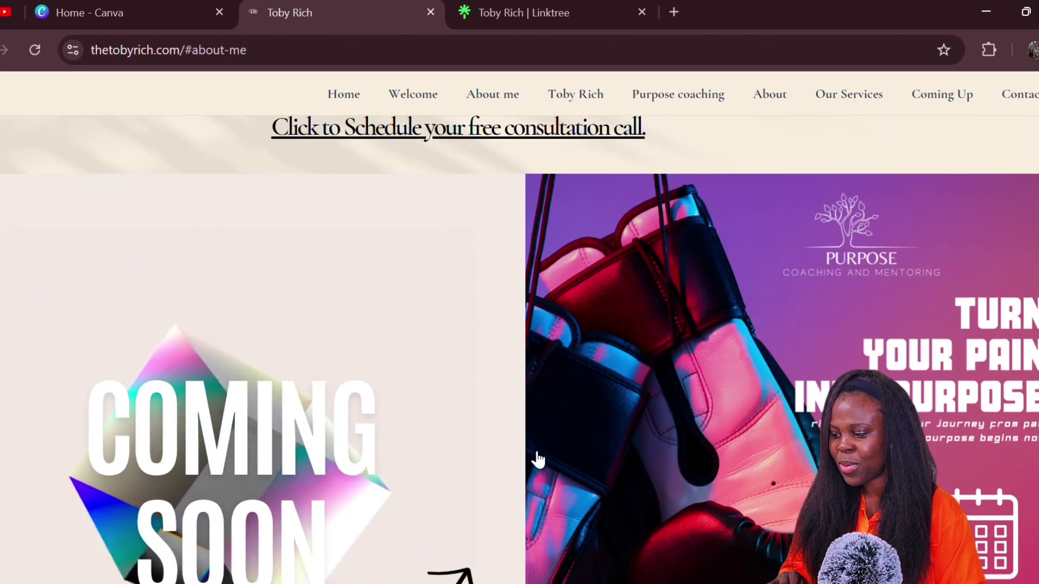
{"action": "scroll", "coordinate": [539, 460], "scroll_direction": "up", "scroll_amount": 1}
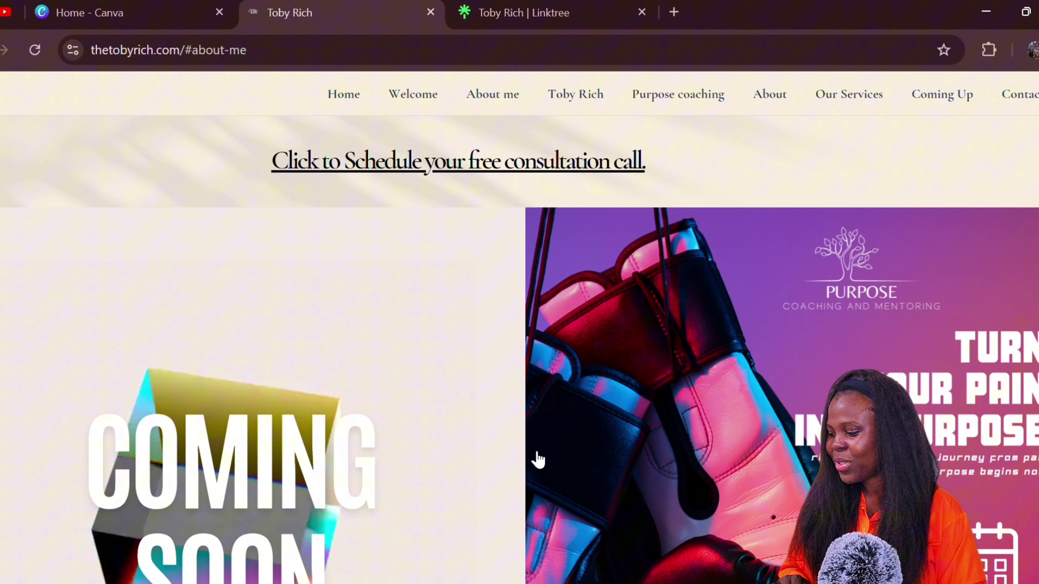
{"action": "scroll", "coordinate": [538, 460], "scroll_direction": "down", "scroll_amount": 2}
{"action": "scroll", "coordinate": [539, 460], "scroll_direction": "down", "scroll_amount": 2}
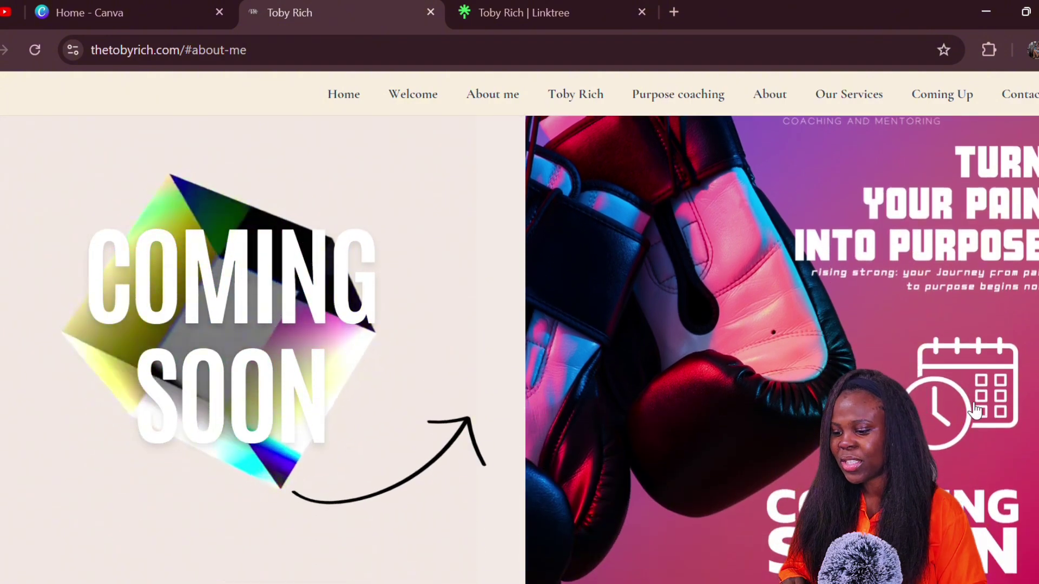
{"action": "scroll", "coordinate": [363, 448], "scroll_direction": "down", "scroll_amount": 5}
{"action": "scroll", "coordinate": [362, 449], "scroll_direction": "down", "scroll_amount": 2}
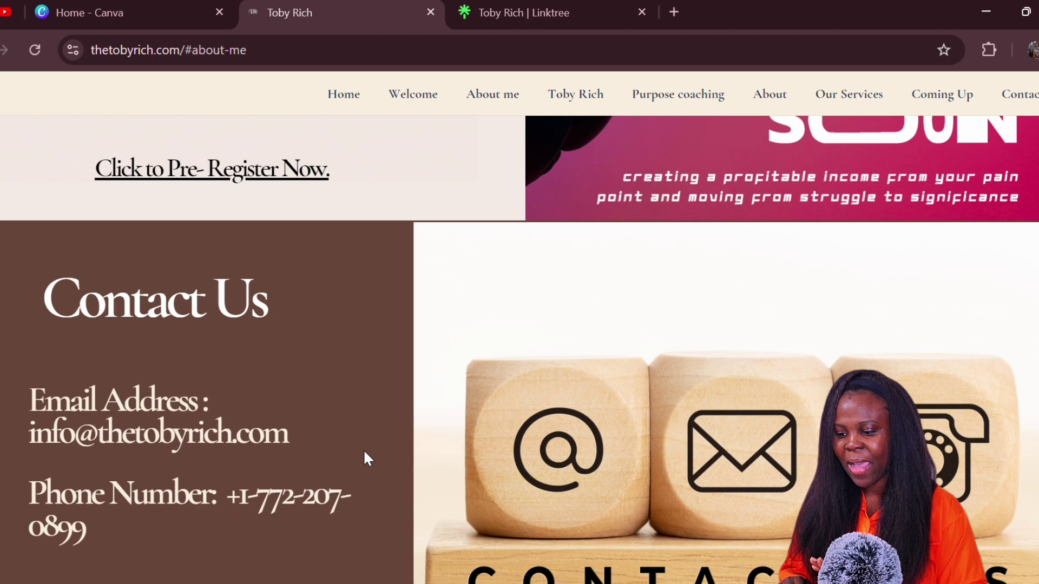
{"action": "scroll", "coordinate": [363, 449], "scroll_direction": "down", "scroll_amount": 1}
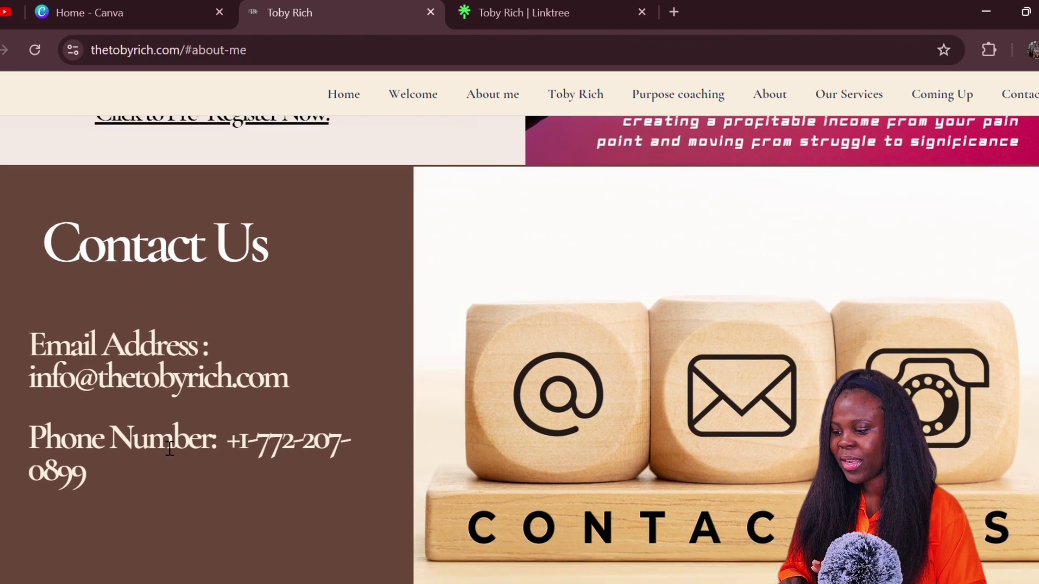
{"action": "scroll", "coordinate": [171, 451], "scroll_direction": "down", "scroll_amount": 1}
{"action": "scroll", "coordinate": [171, 450], "scroll_direction": "down", "scroll_amount": 1}
{"action": "scroll", "coordinate": [498, 459], "scroll_direction": "down", "scroll_amount": 1}
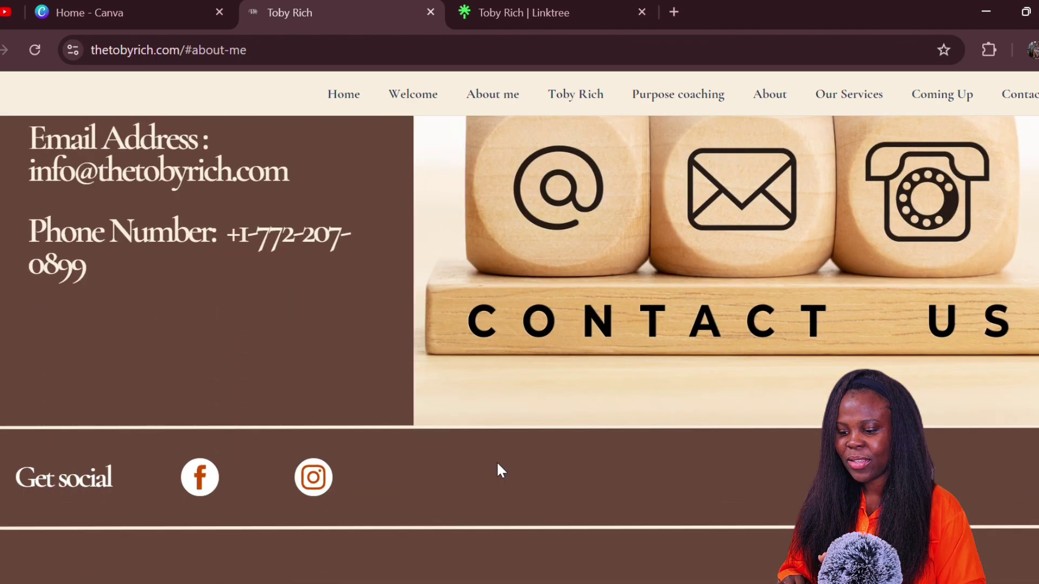
- Open the site's Facebook and Instagram profile links, returning to the Toby Rich site after each
{"action": "left_click", "coordinate": [200, 477]}
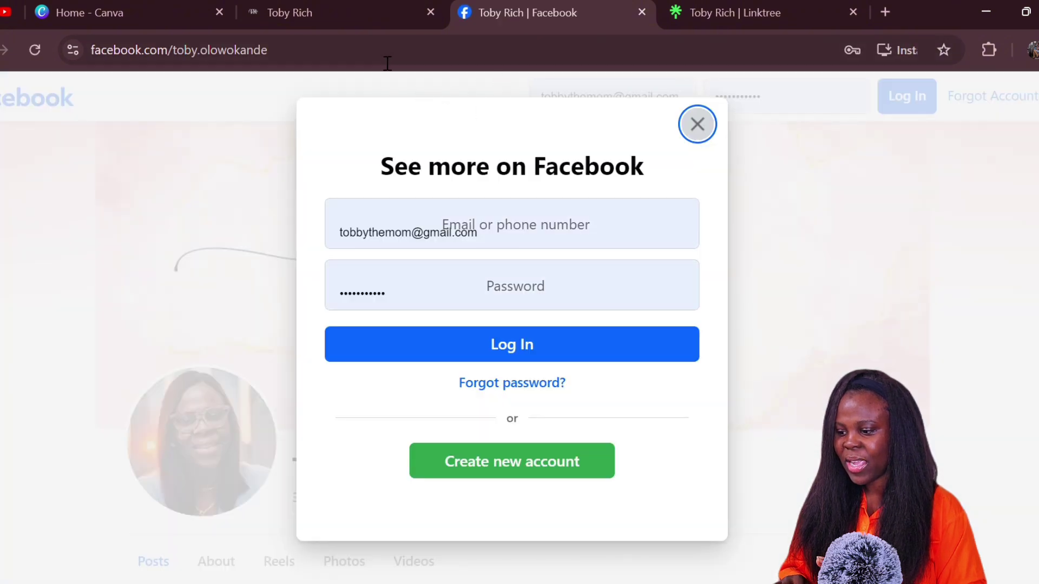
{"action": "left_click", "coordinate": [335, 25]}
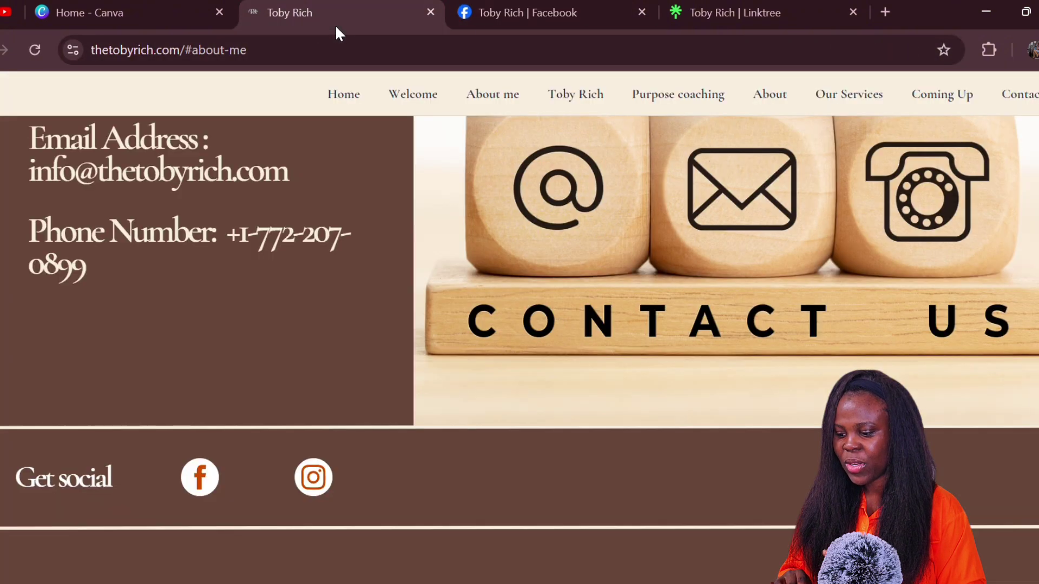
{"action": "left_click", "coordinate": [314, 477]}
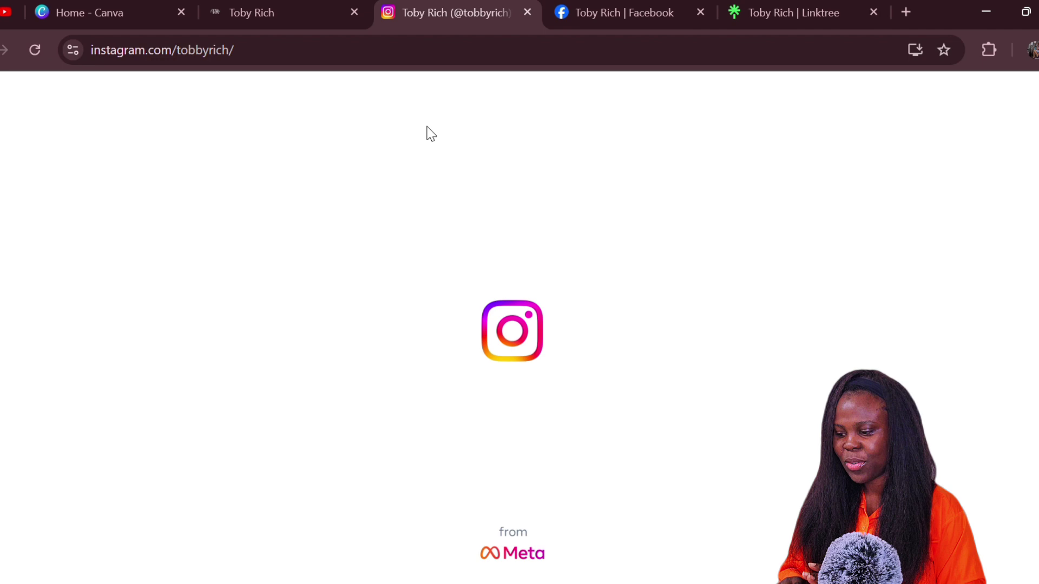
{"action": "left_click", "coordinate": [298, 15]}
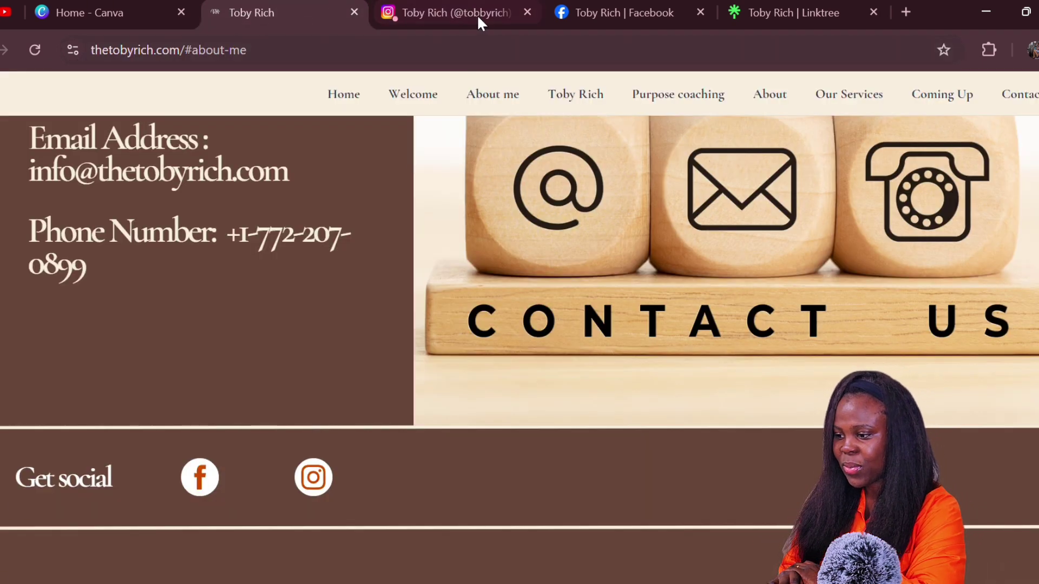
- Search Canva designs for 'website' from the Canva home page
{"action": "left_click", "coordinate": [138, 17]}
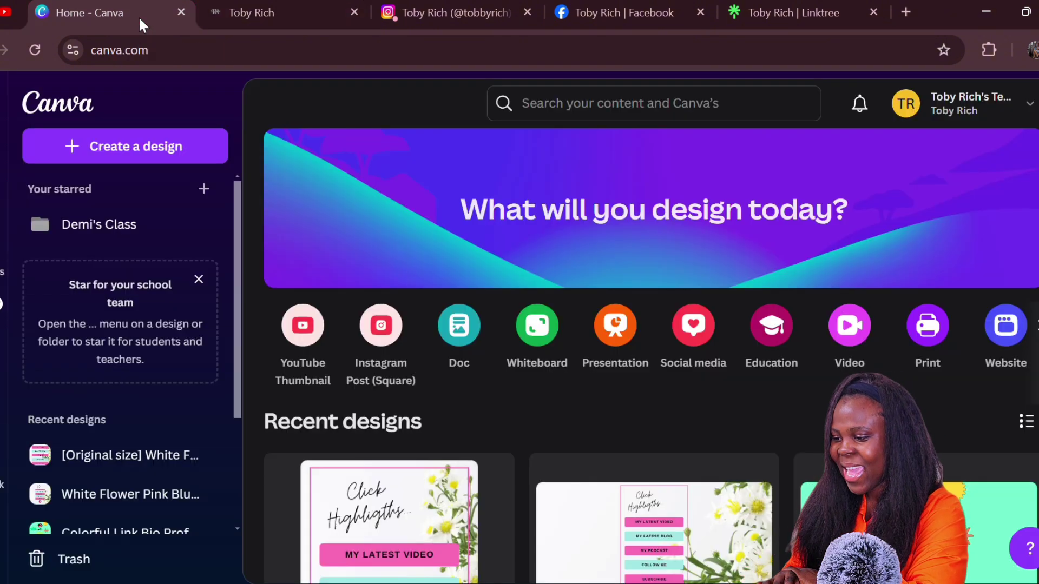
{"action": "left_click", "coordinate": [566, 106]}
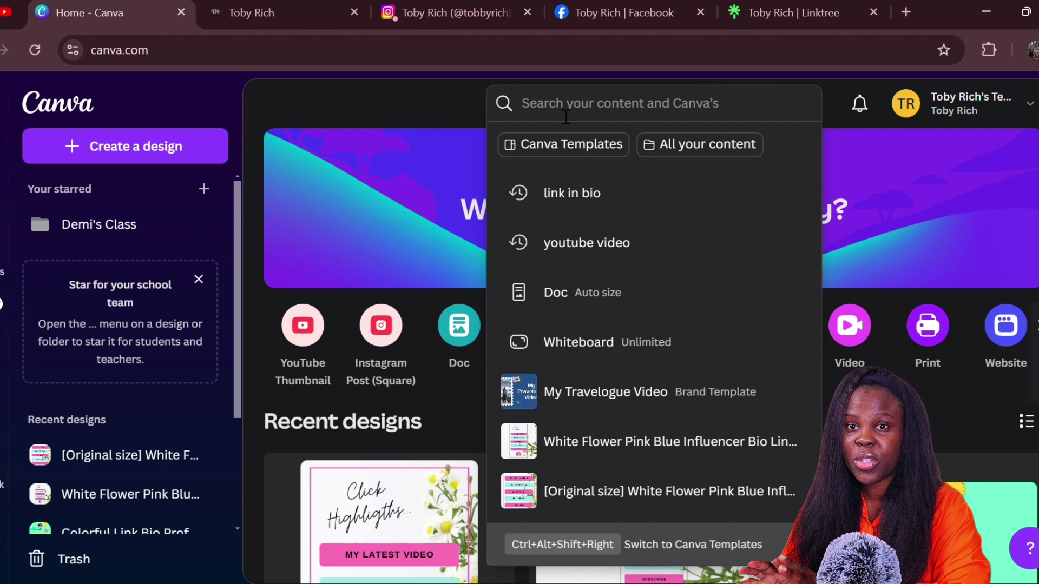
{"action": "type", "text": "w"}
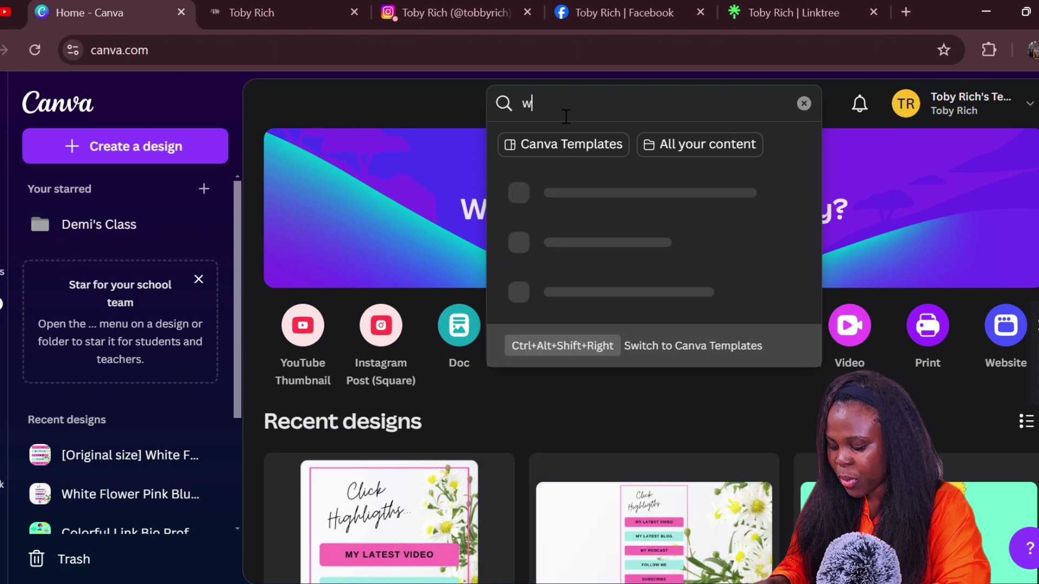
{"action": "type", "text": "ite"}
{"action": "key", "text": "Return"}
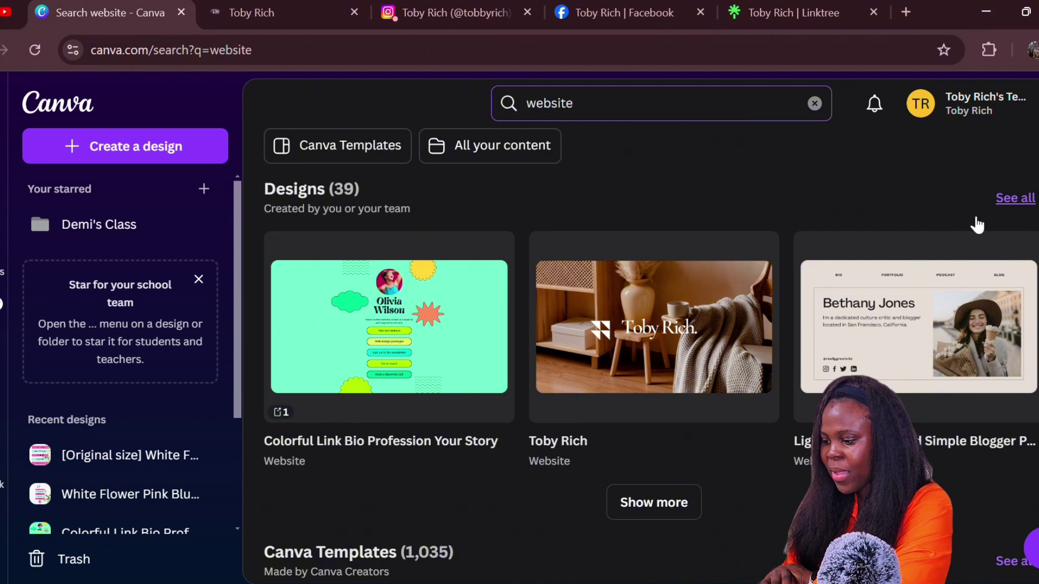
{"action": "mouse_move", "coordinate": [653, 326]}
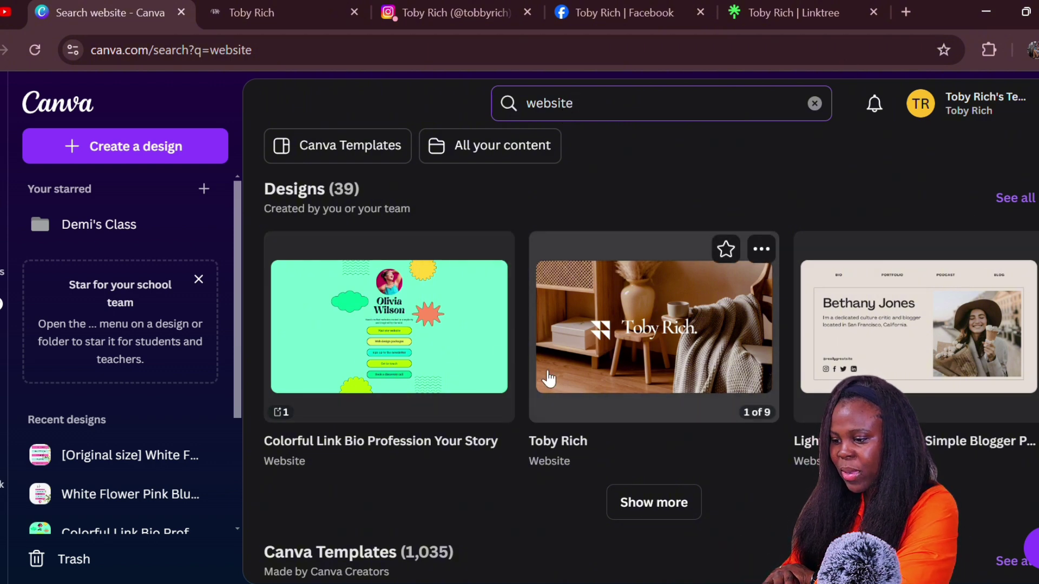
- Filter results to Canva Templates and open the Teacher Portfolio Education Website template
{"action": "left_click", "coordinate": [323, 157]}
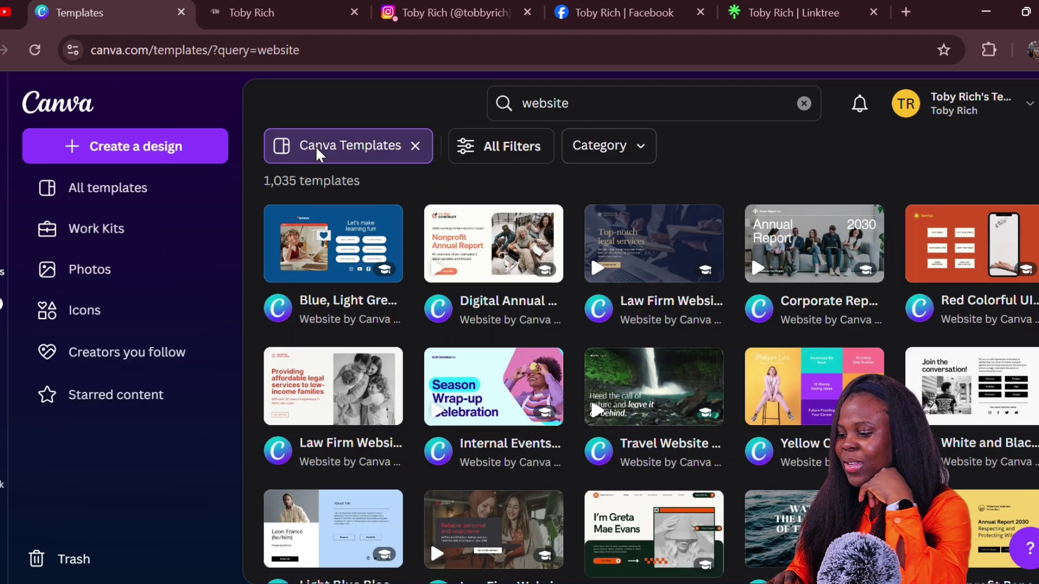
{"action": "scroll", "coordinate": [522, 403], "scroll_direction": "down", "scroll_amount": 3}
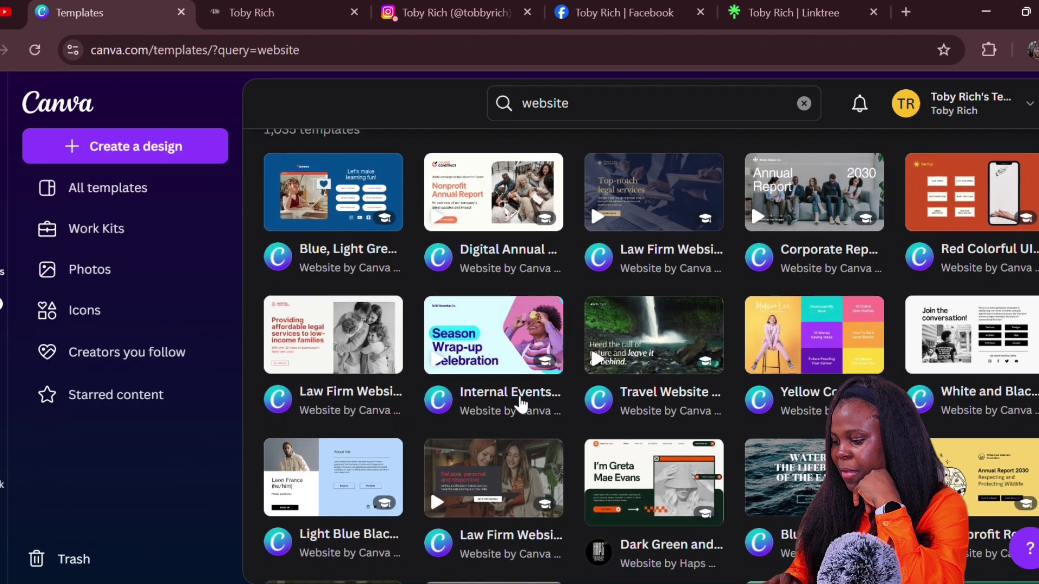
{"action": "scroll", "coordinate": [522, 404], "scroll_direction": "down", "scroll_amount": 3}
{"action": "scroll", "coordinate": [521, 403], "scroll_direction": "down", "scroll_amount": 2}
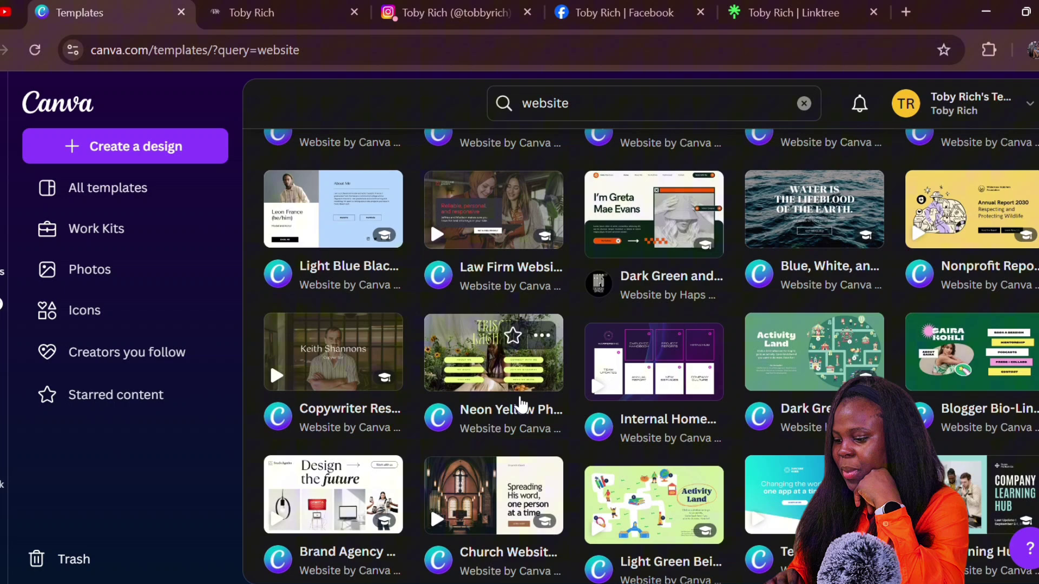
{"action": "scroll", "coordinate": [521, 403], "scroll_direction": "down", "scroll_amount": 2}
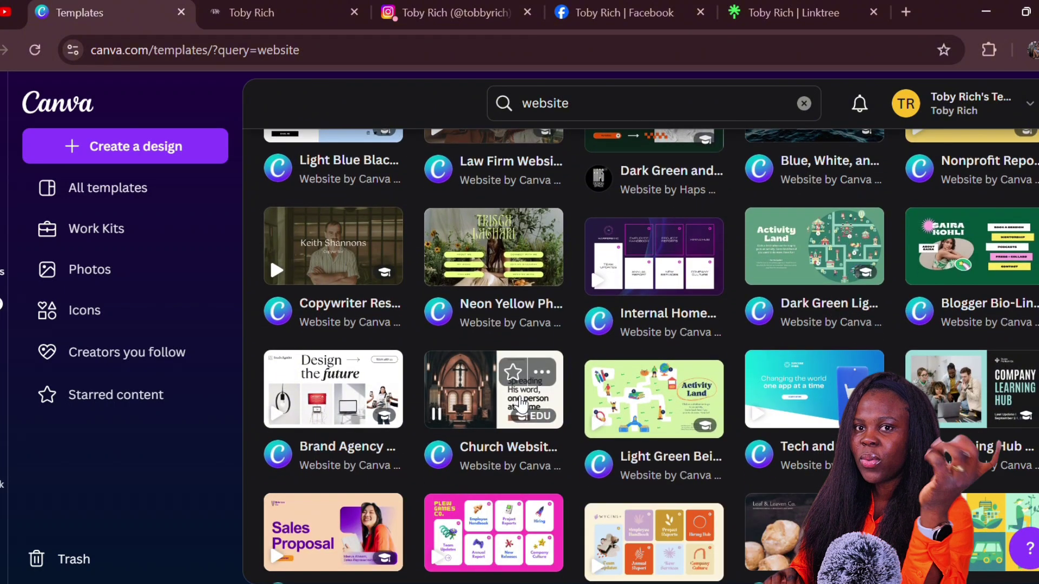
{"action": "scroll", "coordinate": [666, 381], "scroll_direction": "down", "scroll_amount": 2}
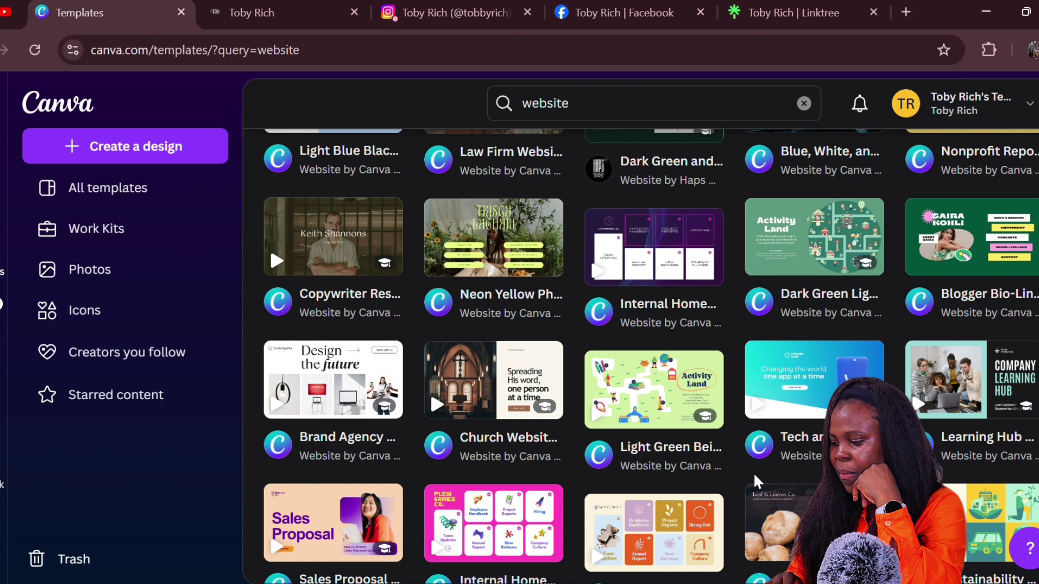
{"action": "scroll", "coordinate": [758, 482], "scroll_direction": "down", "scroll_amount": 1}
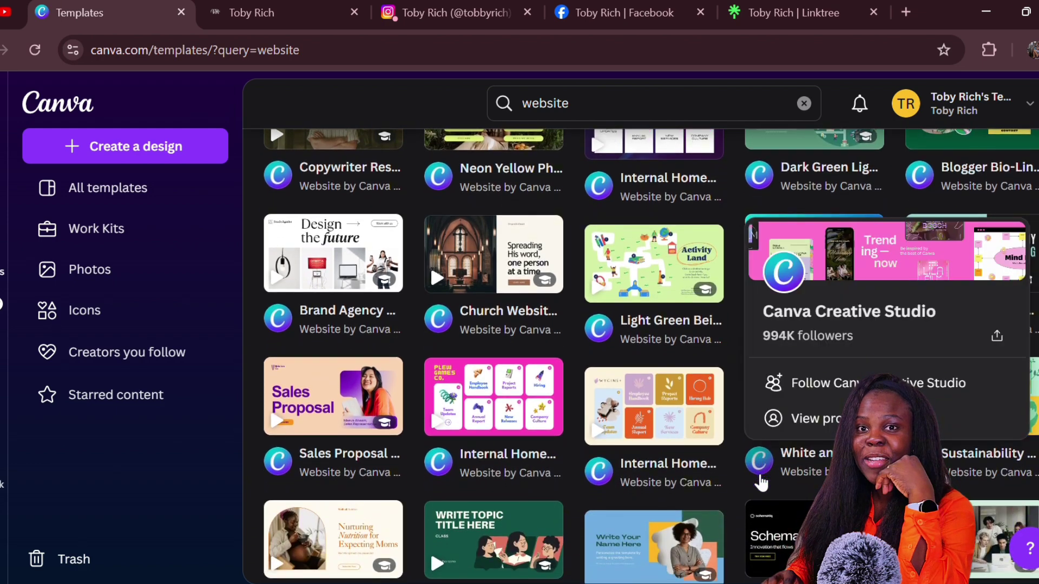
{"action": "scroll", "coordinate": [762, 481], "scroll_direction": "down", "scroll_amount": 1}
{"action": "scroll", "coordinate": [569, 455], "scroll_direction": "down", "scroll_amount": 1}
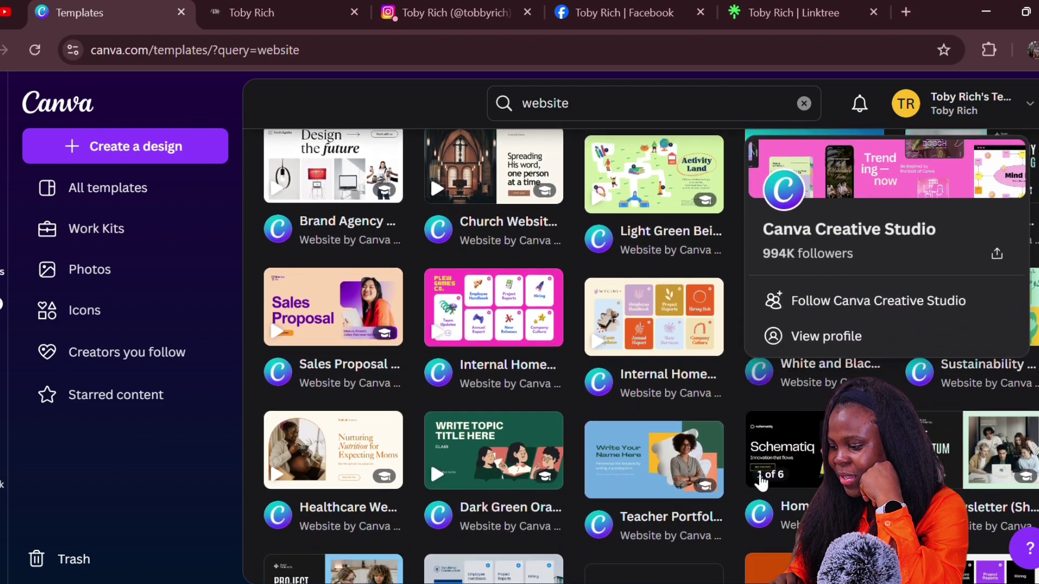
{"action": "scroll", "coordinate": [525, 423], "scroll_direction": "down", "scroll_amount": 1}
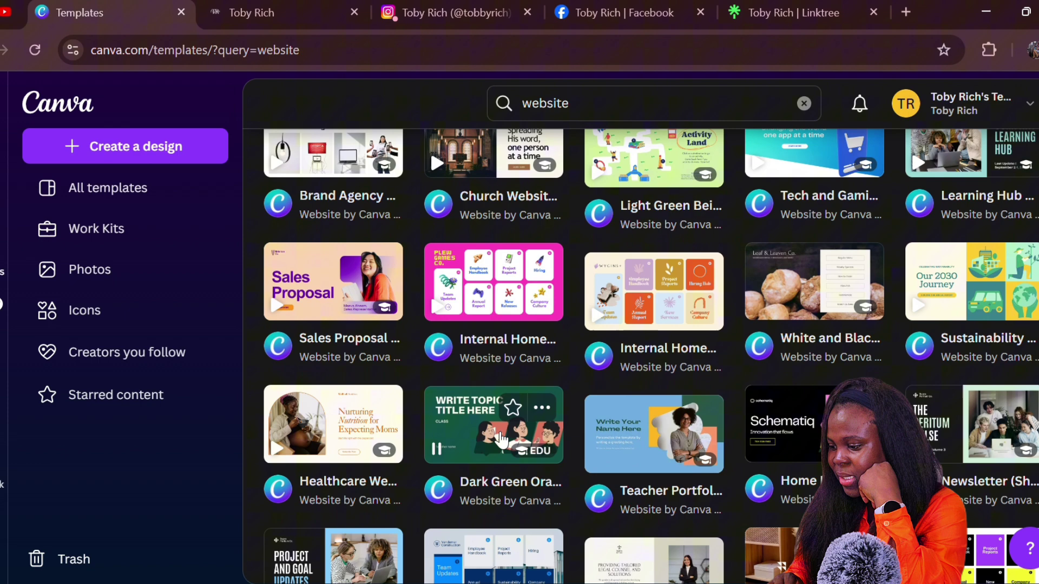
{"action": "scroll", "coordinate": [512, 434], "scroll_direction": "down", "scroll_amount": 1}
{"action": "scroll", "coordinate": [502, 441], "scroll_direction": "down", "scroll_amount": 1}
{"action": "scroll", "coordinate": [503, 440], "scroll_direction": "down", "scroll_amount": 1}
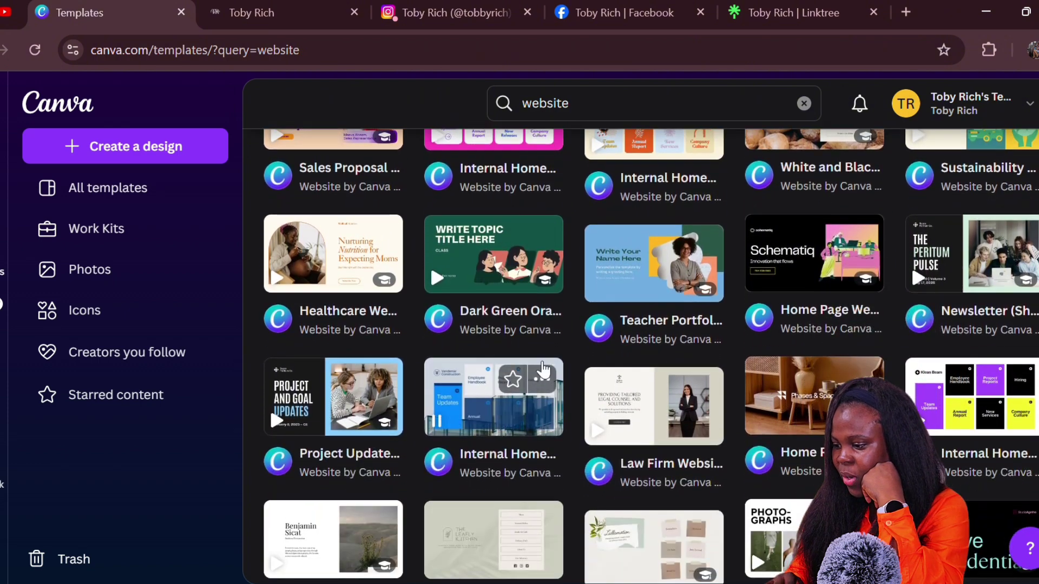
{"action": "left_click", "coordinate": [632, 263]}
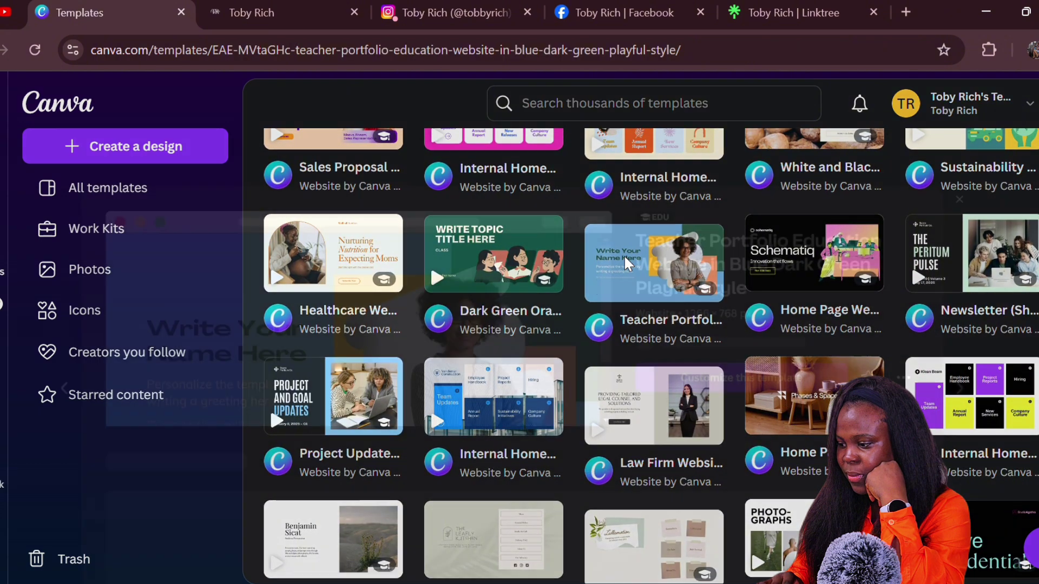
- Customize the Teacher Portfolio template and select page 1's name and greeting text group
{"action": "left_click", "coordinate": [797, 339]}
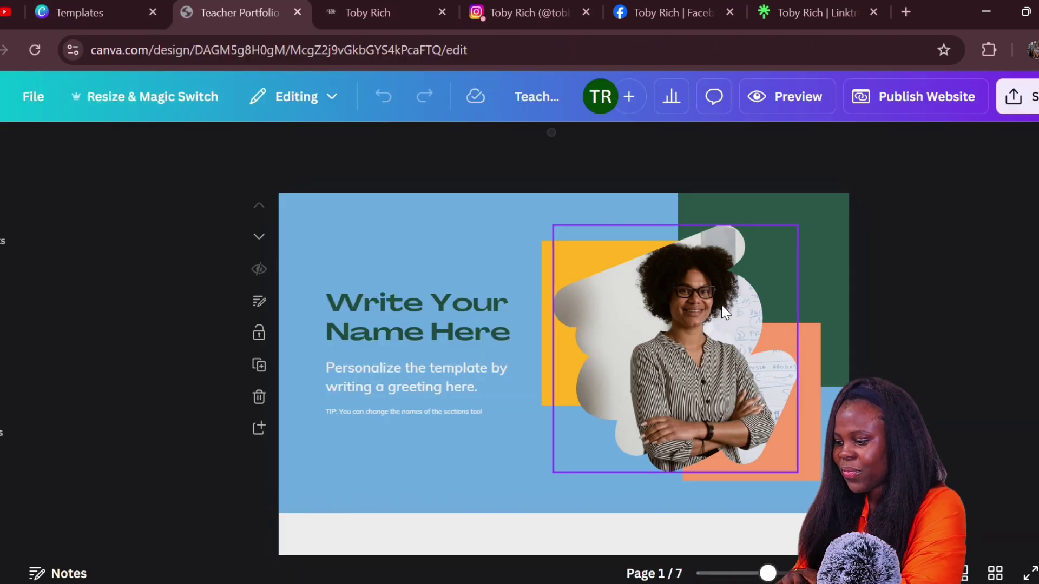
{"action": "scroll", "coordinate": [723, 468], "scroll_direction": "down", "scroll_amount": 5}
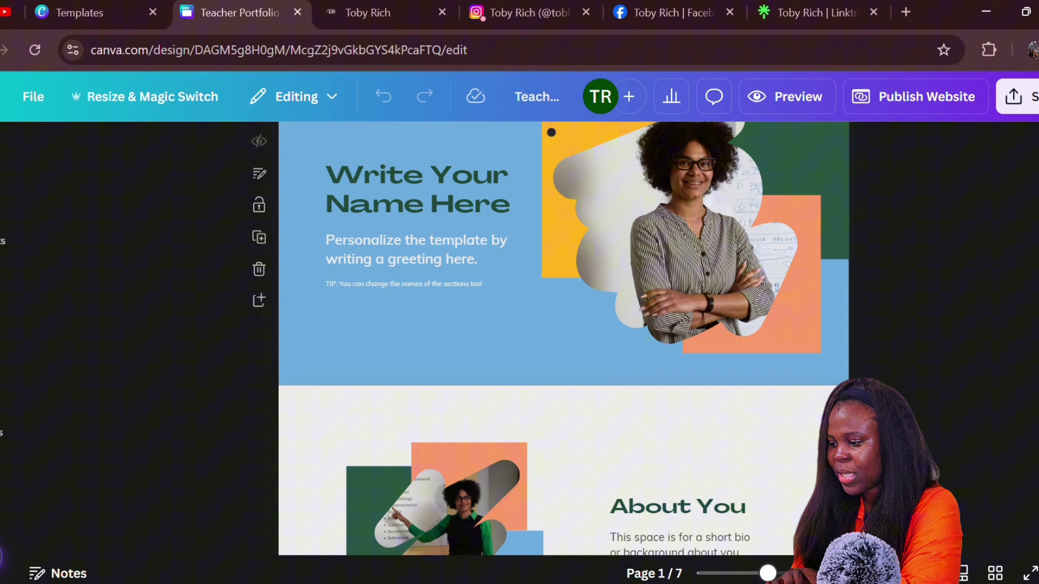
{"action": "scroll", "coordinate": [563, 341], "scroll_direction": "down", "scroll_amount": 5}
{"action": "scroll", "coordinate": [563, 342], "scroll_direction": "down", "scroll_amount": 5}
{"action": "scroll", "coordinate": [564, 341], "scroll_direction": "down", "scroll_amount": 5}
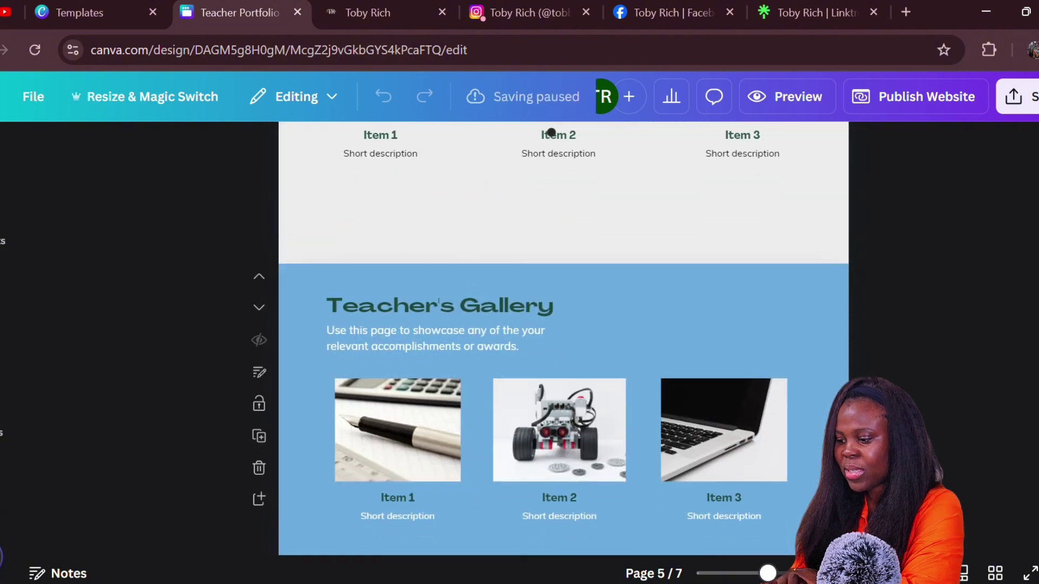
{"action": "scroll", "coordinate": [563, 341], "scroll_direction": "down", "scroll_amount": 5}
{"action": "scroll", "coordinate": [564, 341], "scroll_direction": "down", "scroll_amount": 5}
{"action": "scroll", "coordinate": [563, 341], "scroll_direction": "down", "scroll_amount": 3}
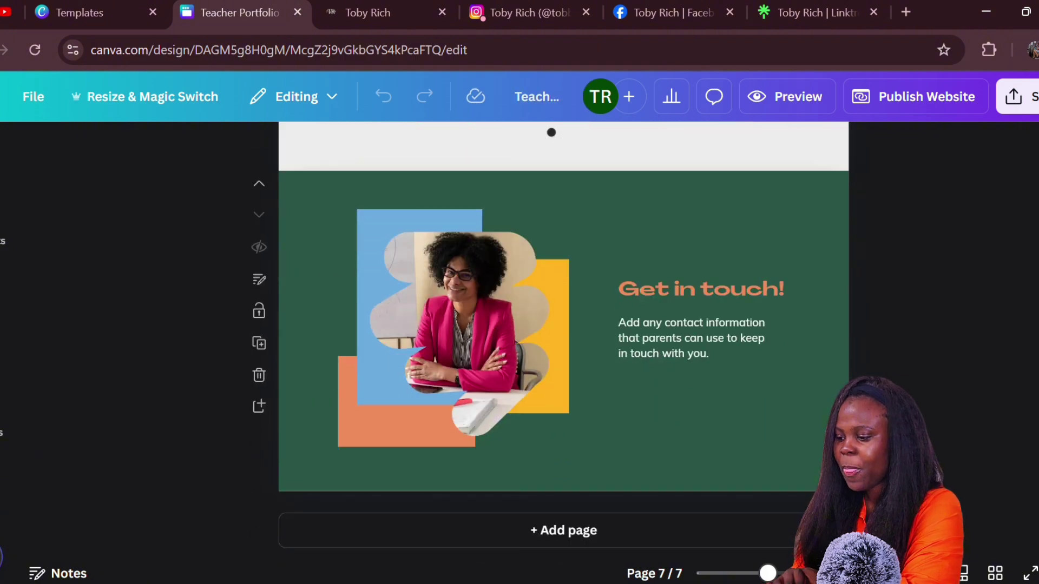
{"action": "scroll", "coordinate": [563, 341], "scroll_direction": "up", "scroll_amount": 5}
{"action": "scroll", "coordinate": [564, 342], "scroll_direction": "up", "scroll_amount": 8}
{"action": "scroll", "coordinate": [564, 341], "scroll_direction": "up", "scroll_amount": 8}
{"action": "left_click", "coordinate": [347, 418]}
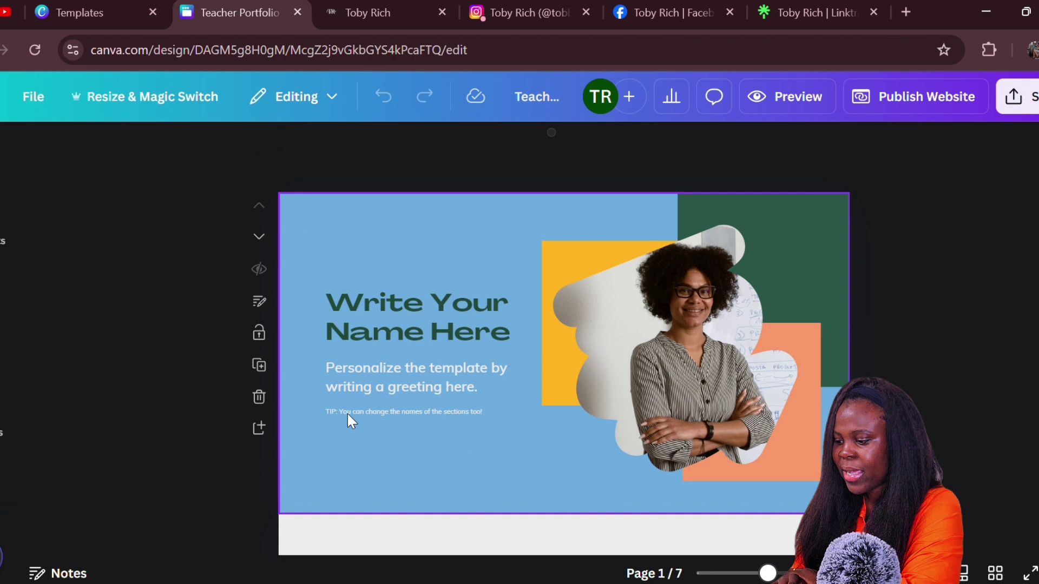
{"action": "left_click", "coordinate": [393, 315]}
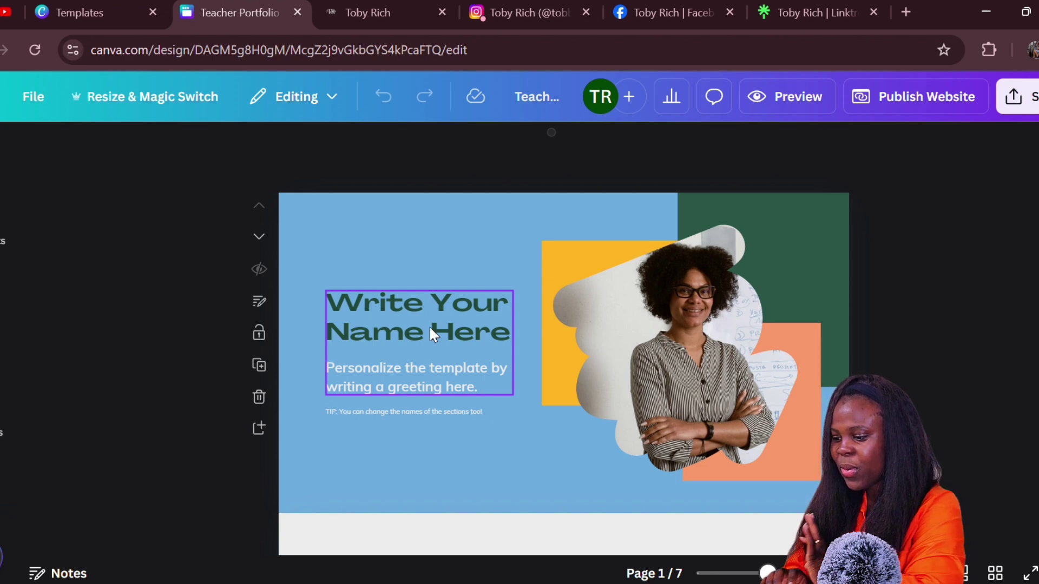
- Rename the hero heading to 'Toby Rich', personalize the welcome line, and delete the tip line
{"action": "double_click", "coordinate": [429, 326]}
{"action": "type", "text": "T"}
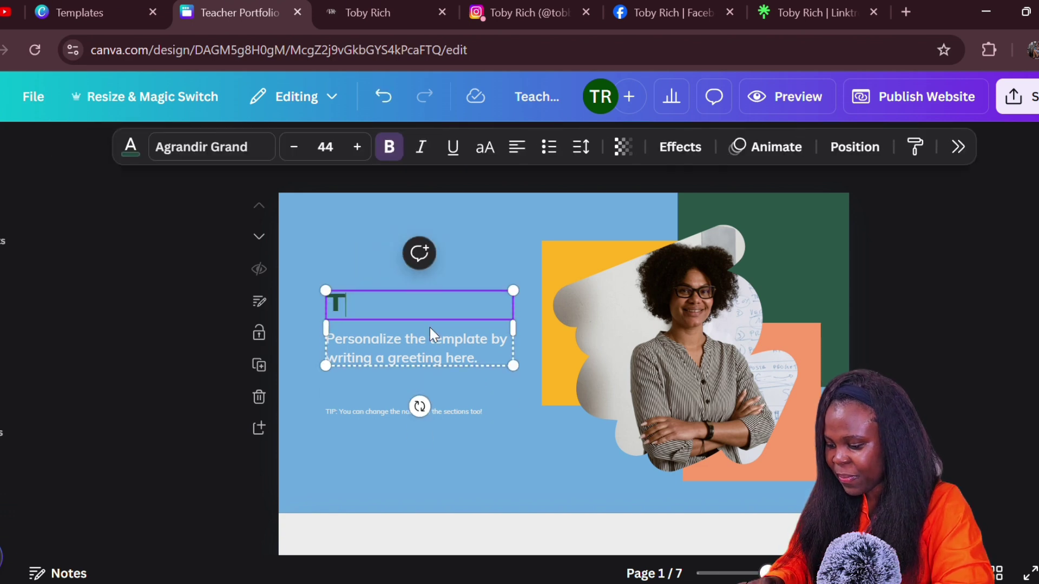
{"action": "type", "text": "oby R"}
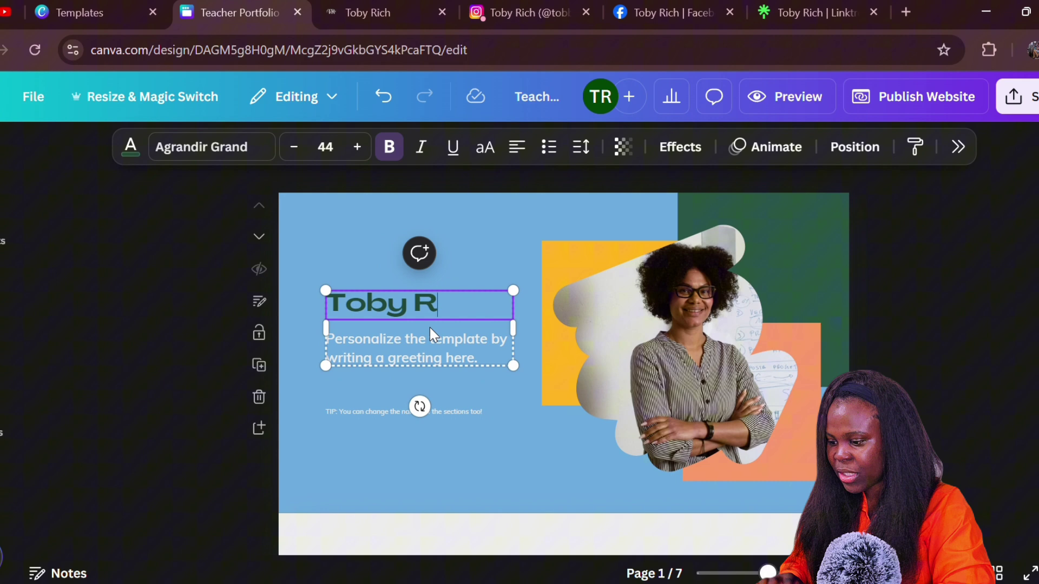
{"action": "type", "text": "ich"}
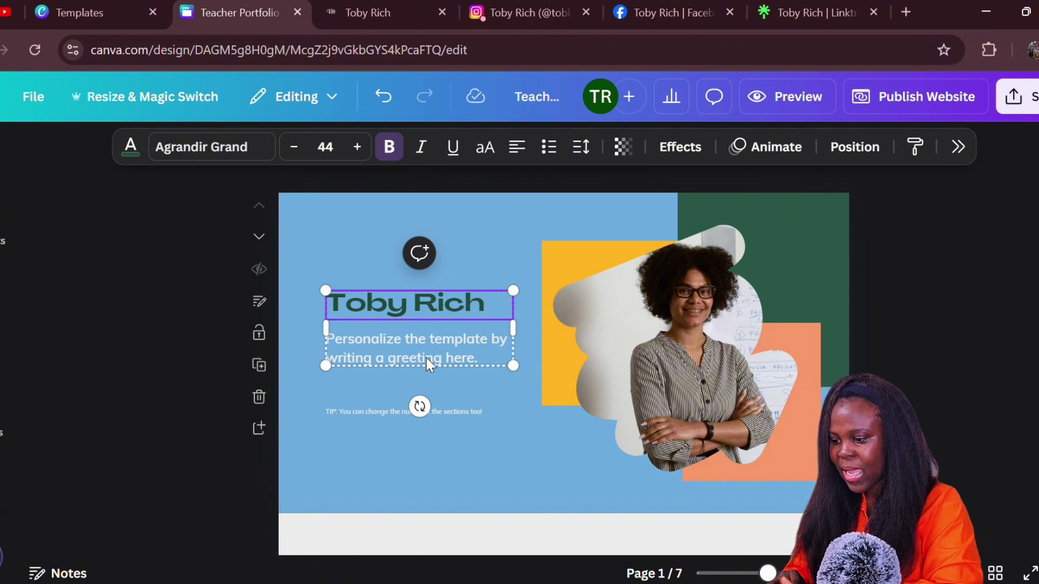
{"action": "double_click", "coordinate": [488, 357]}
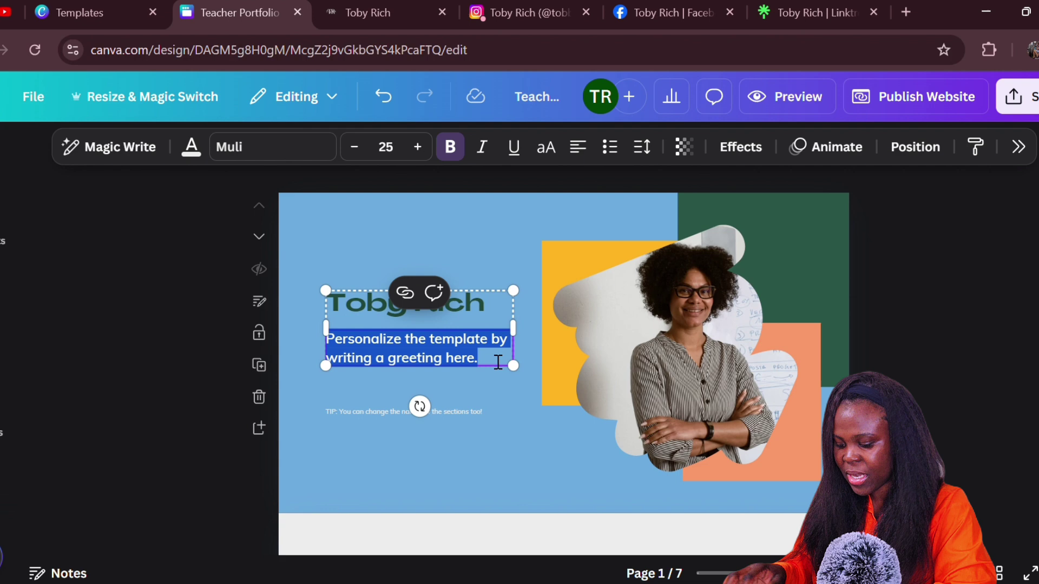
{"action": "type", "text": "We"}
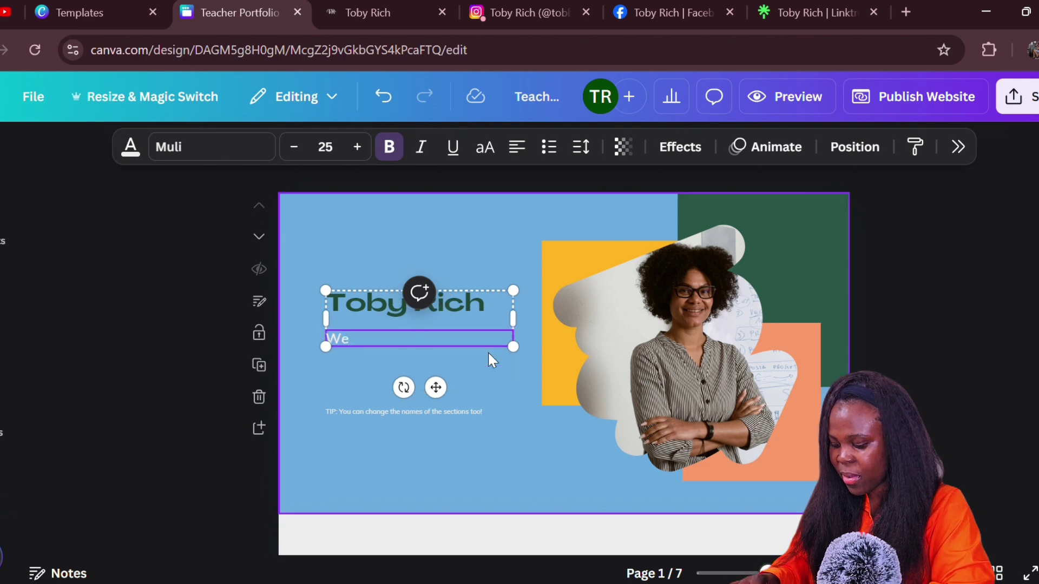
{"action": "type", "text": "lcome to T"}
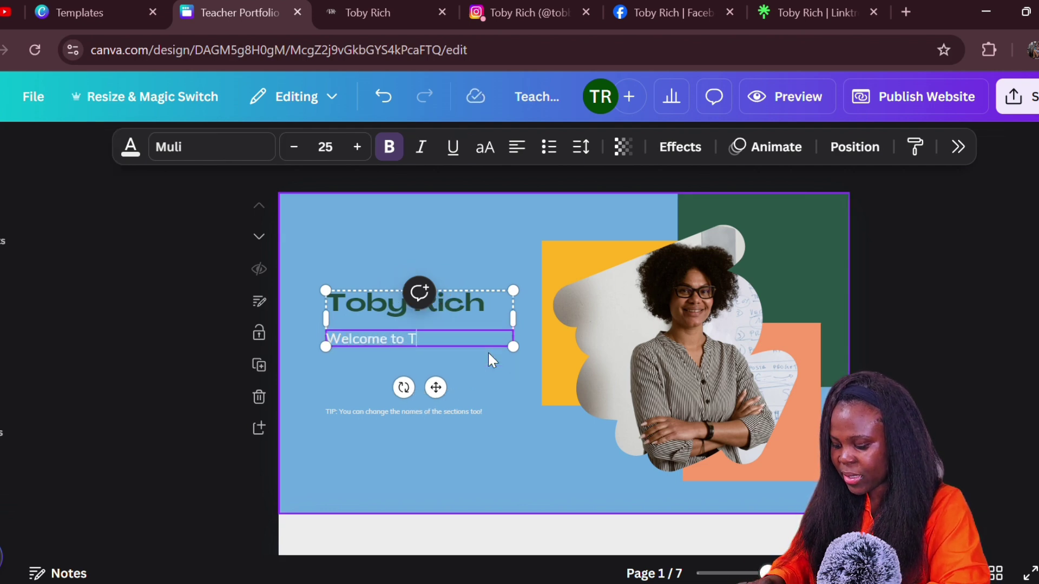
{"action": "type", "text": "oby Rich's "}
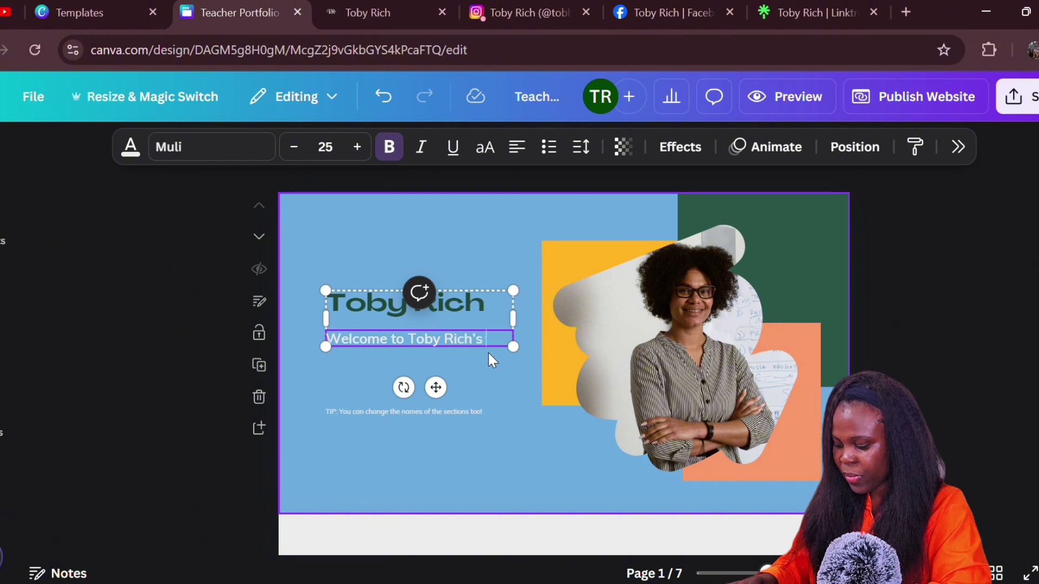
{"action": "type", "text": "online market"}
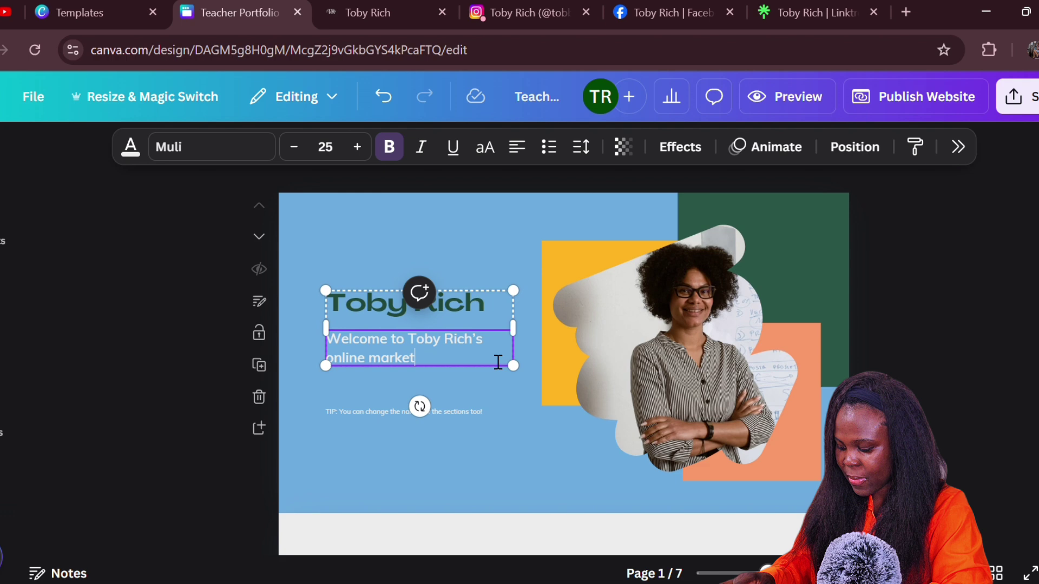
{"action": "type", "text": "place."}
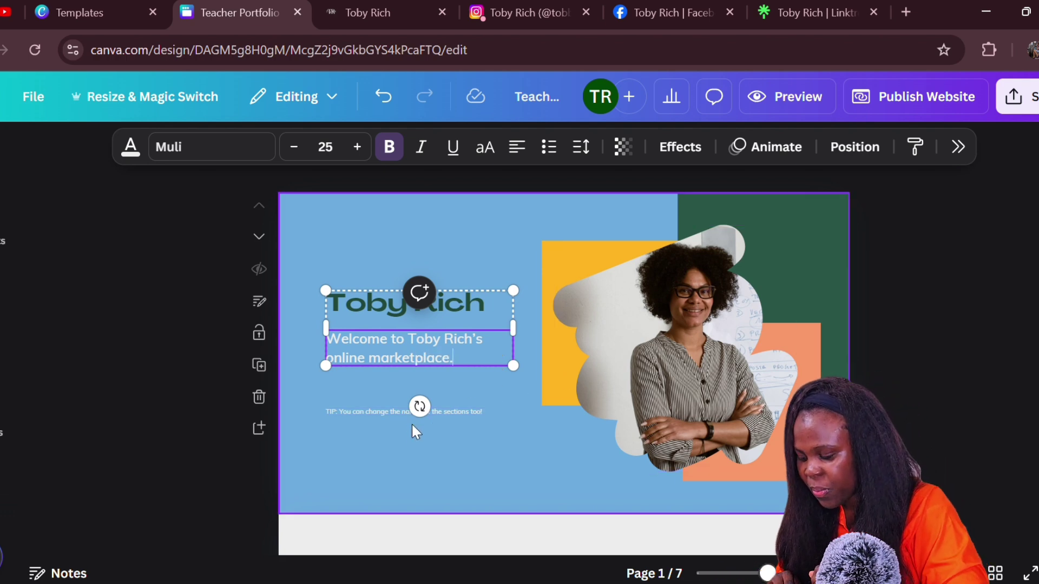
{"action": "left_click", "coordinate": [468, 436]}
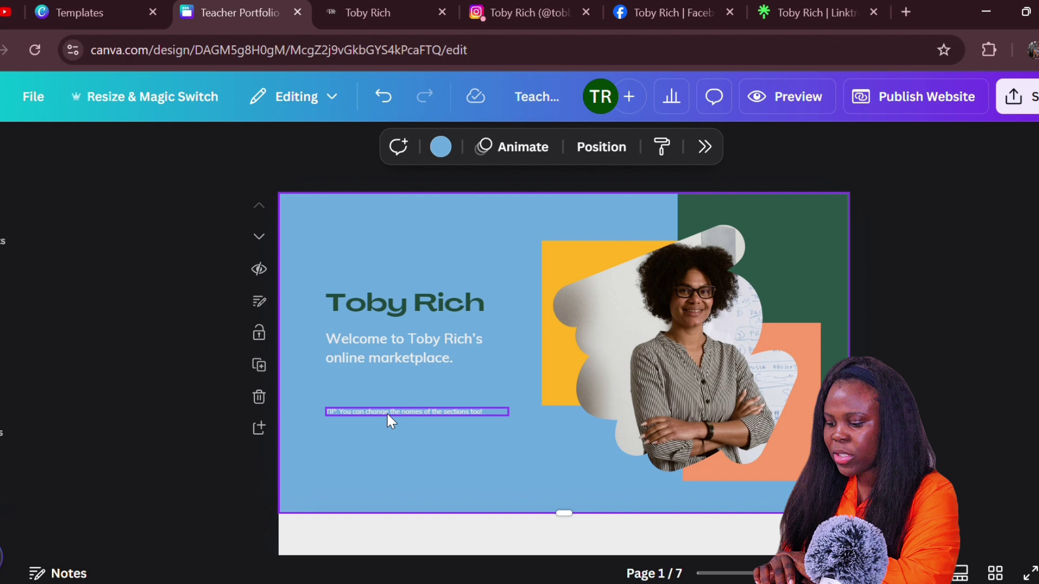
{"action": "left_click", "coordinate": [386, 412]}
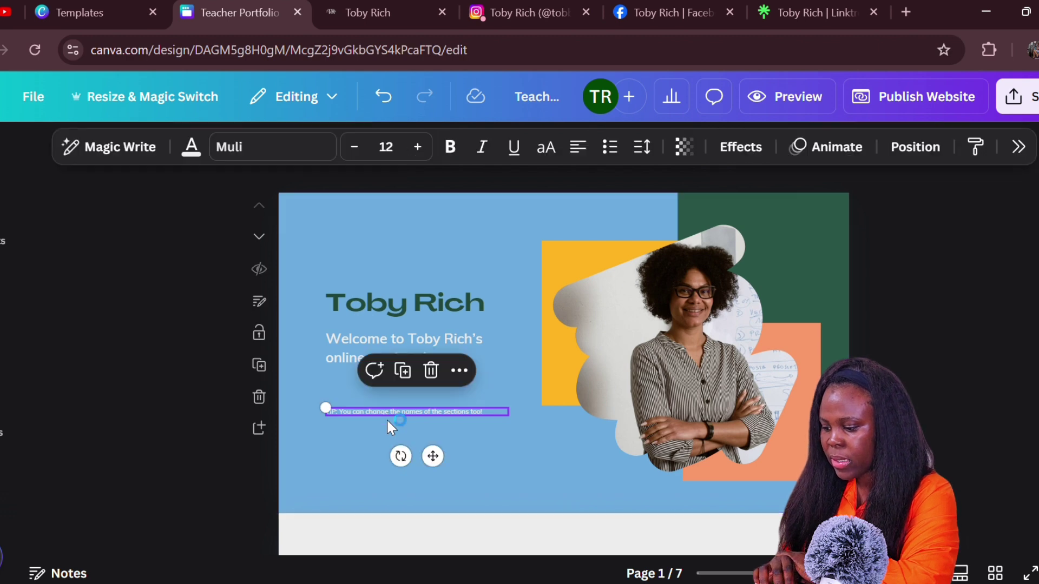
{"action": "left_click", "coordinate": [433, 373]}
{"action": "scroll", "coordinate": [466, 497], "scroll_direction": "down", "scroll_amount": 5}
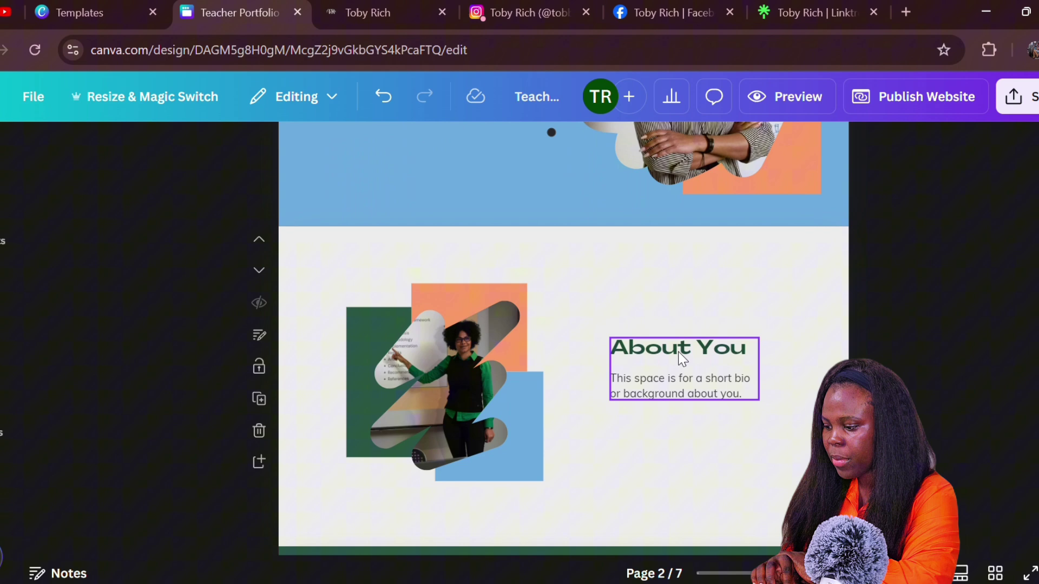
- Retitle page 2's heading from 'About You' to 'About Me'
{"action": "double_click", "coordinate": [682, 360]}
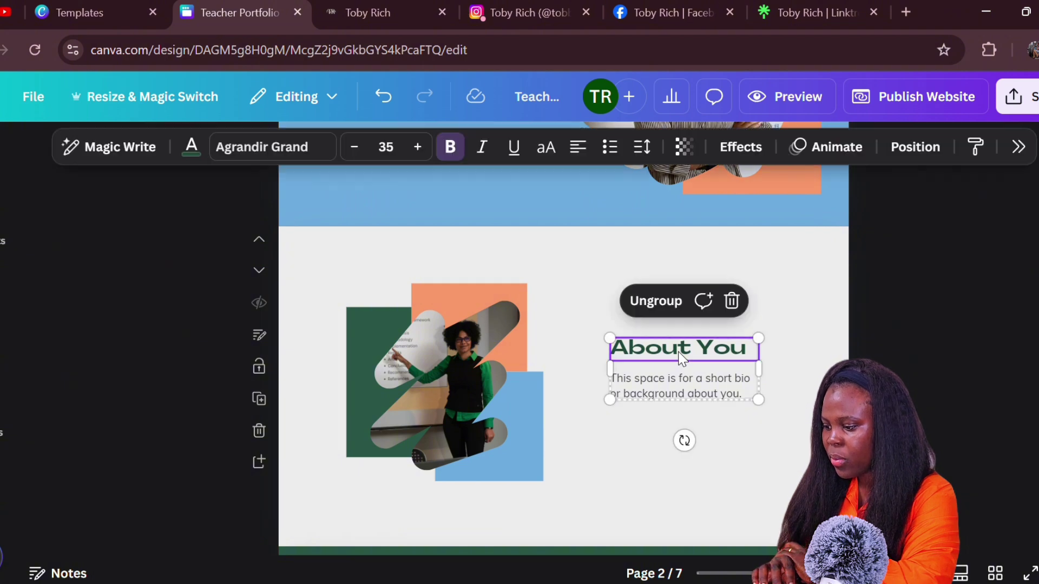
{"action": "left_click", "coordinate": [745, 351]}
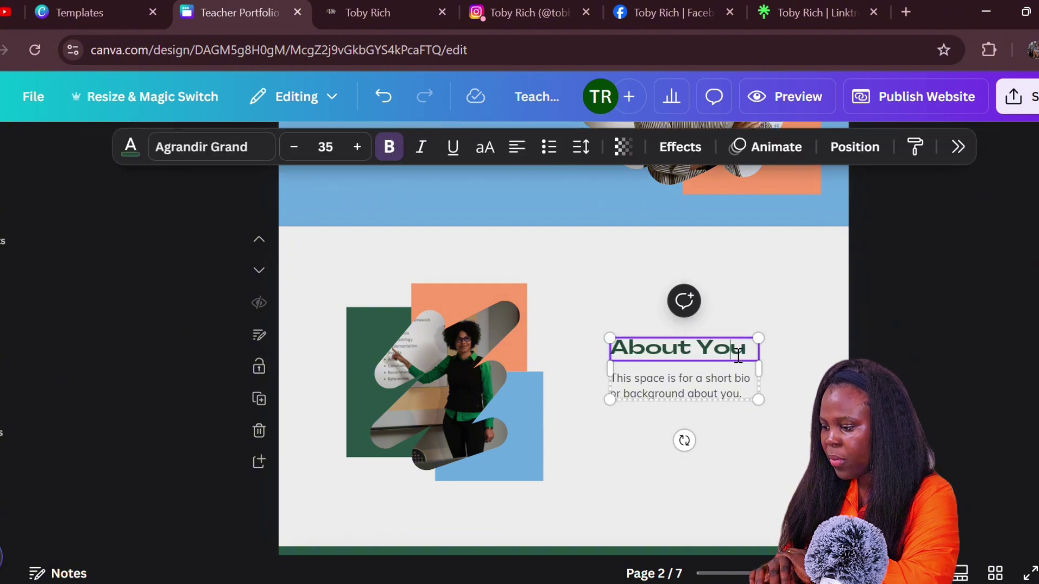
{"action": "key", "text": "BackSpace"}
{"action": "key", "text": "BackSpace"}
{"action": "key", "text": "BackSpace"}
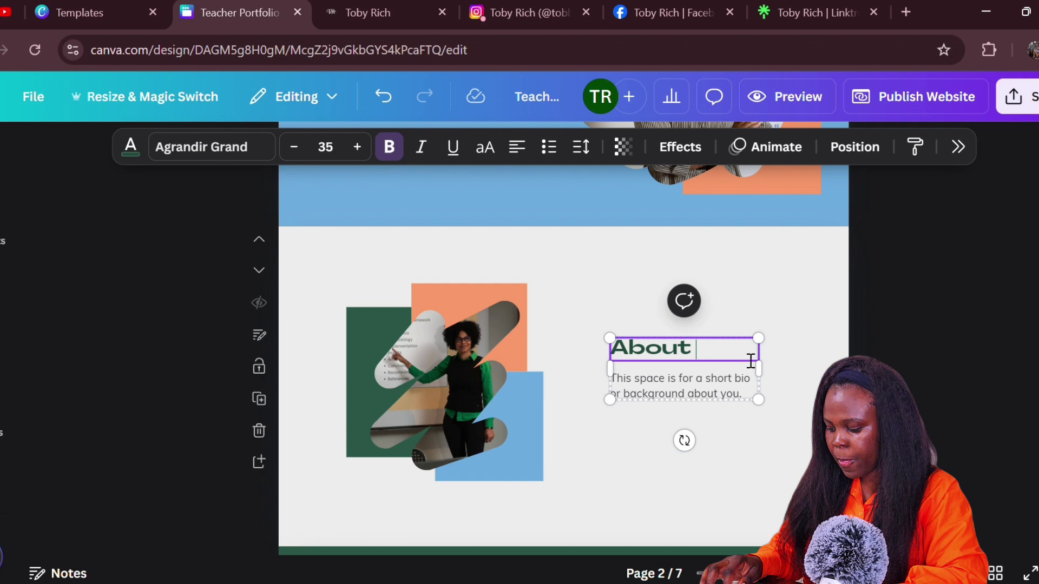
{"action": "type", "text": "Me"}
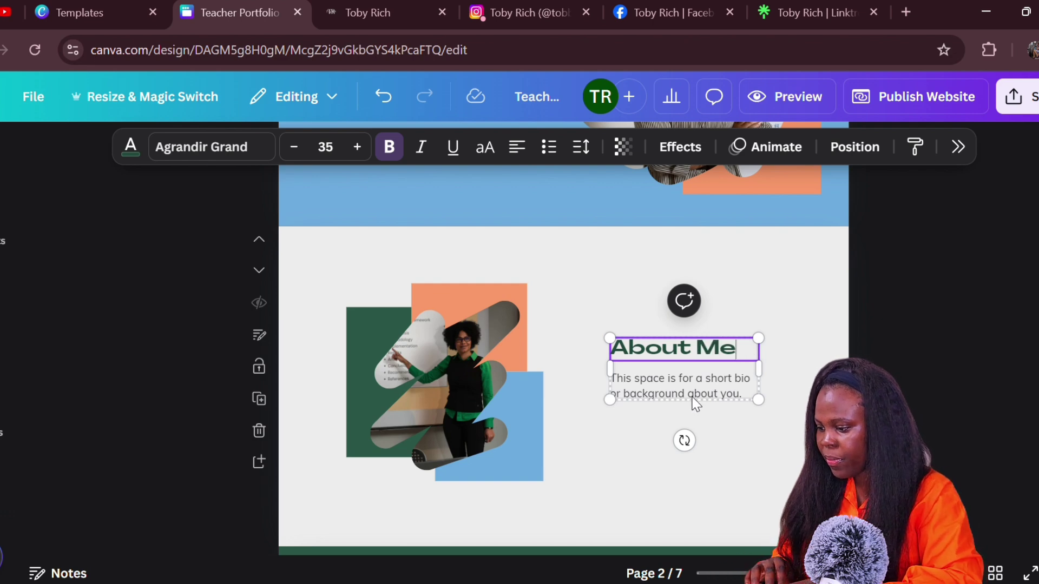
- Replace the bio with an online business woman running multiple businesses and teaching online money-making
{"action": "double_click", "coordinate": [695, 395]}
{"action": "type", "text": "am a"}
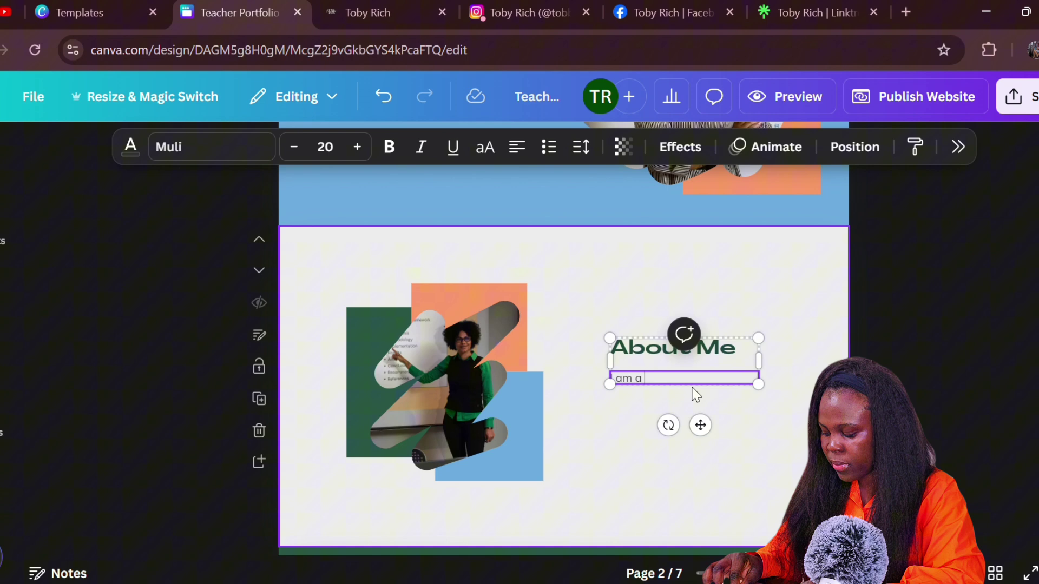
{"action": "key", "text": "BackSpace"}
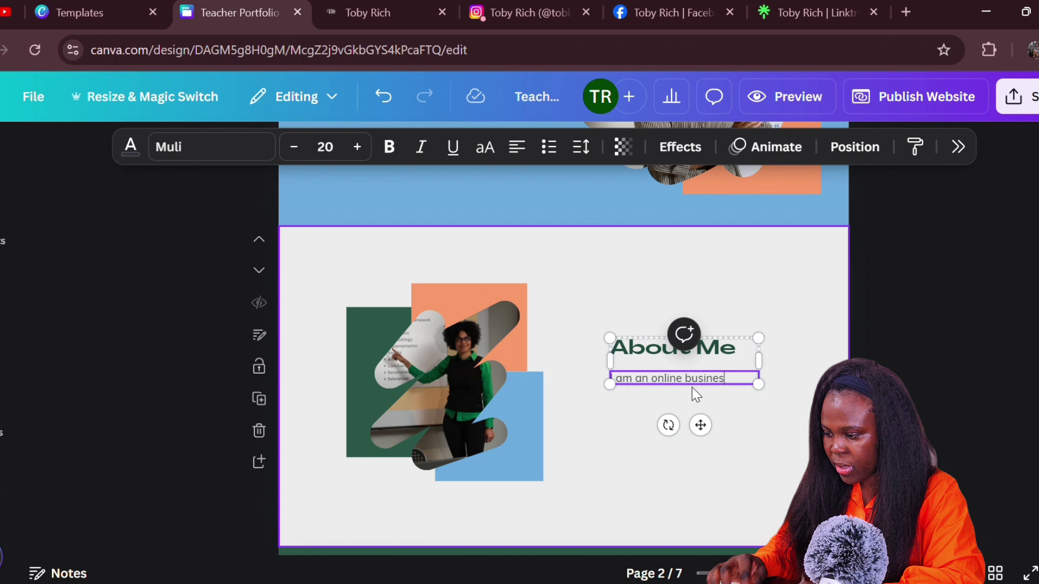
{"action": "type", "text": "s woman"}
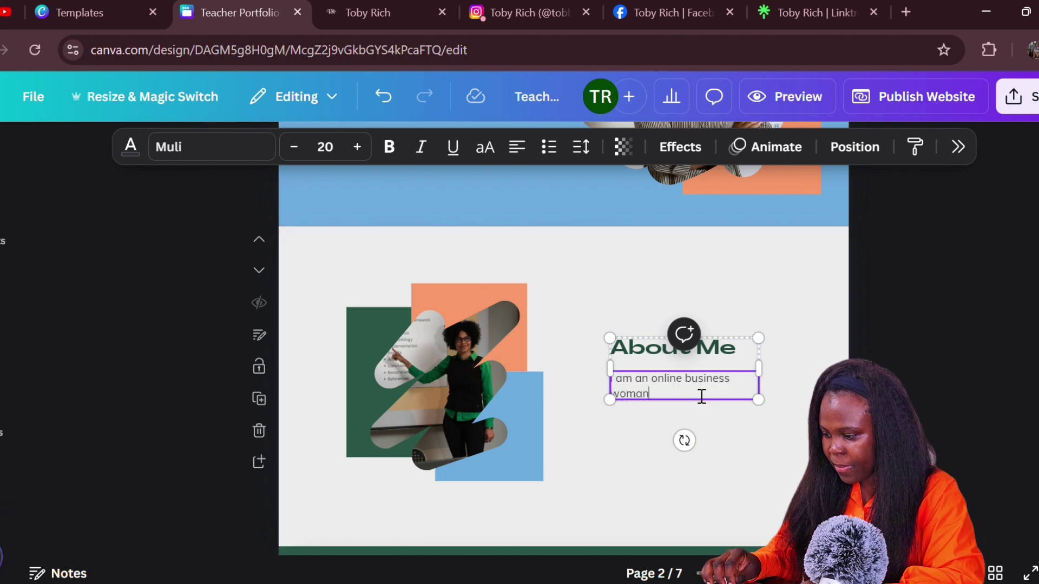
{"action": "type", "text": ","}
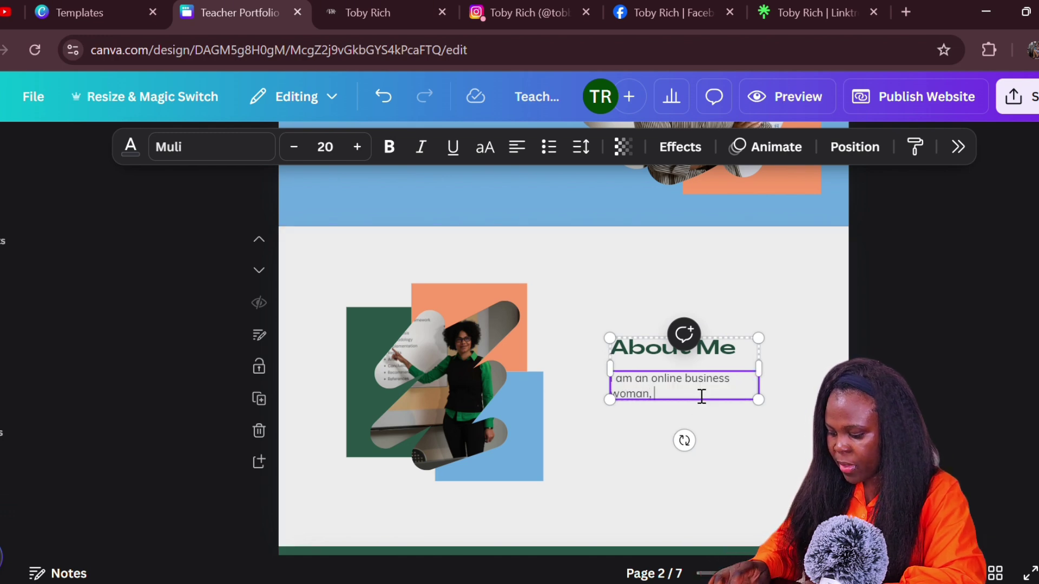
{"action": "type", "text": " that r"}
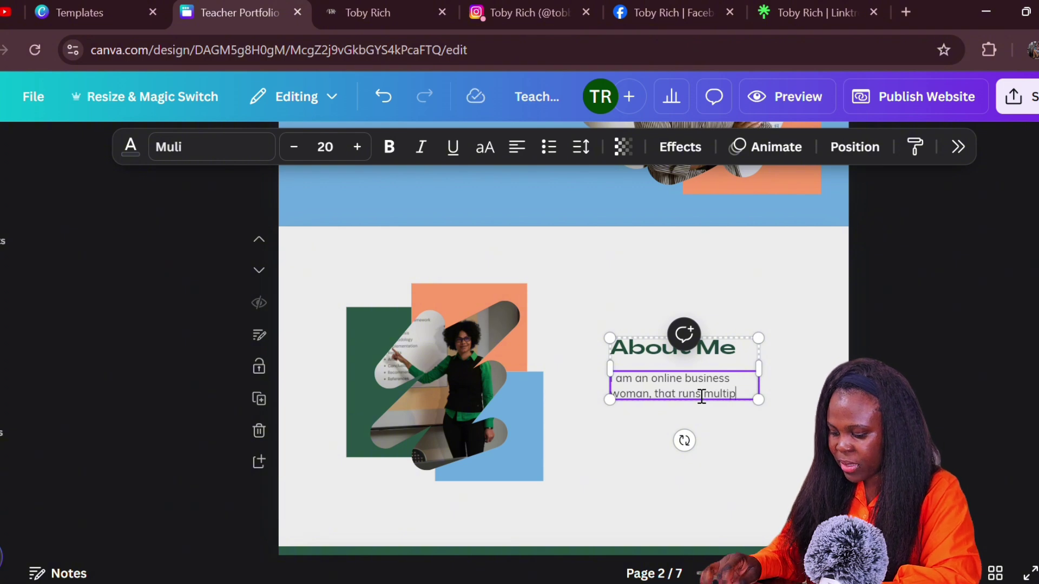
{"action": "type", "text": "uns"}
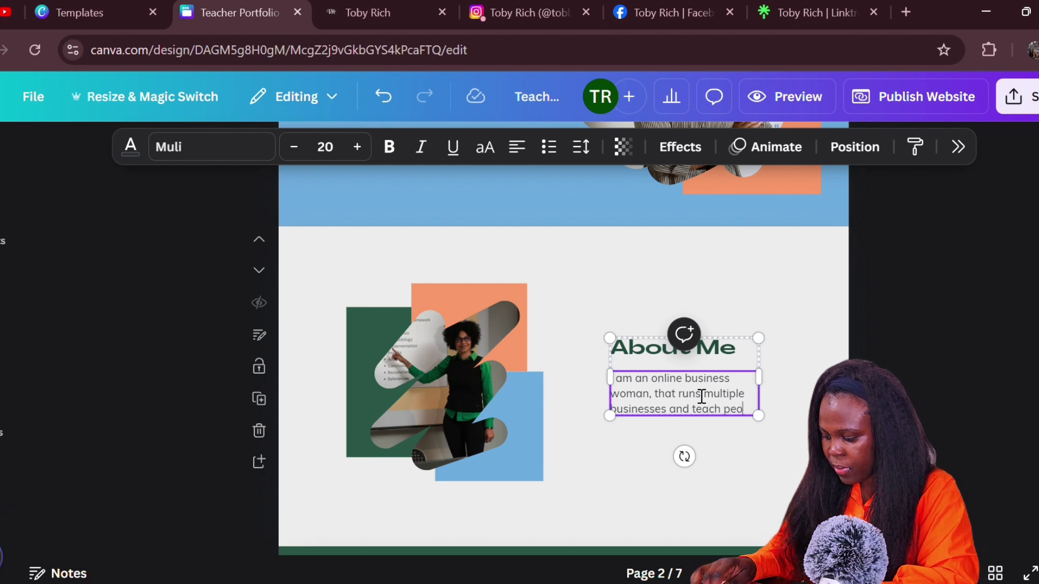
{"action": "type", "text": "e how"}
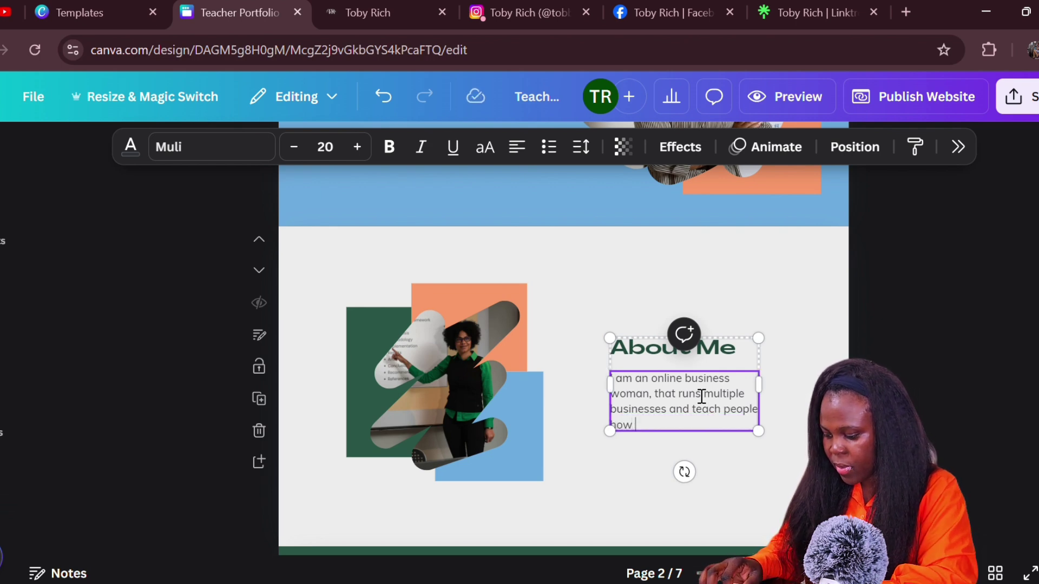
{"action": "type", "text": "to make"}
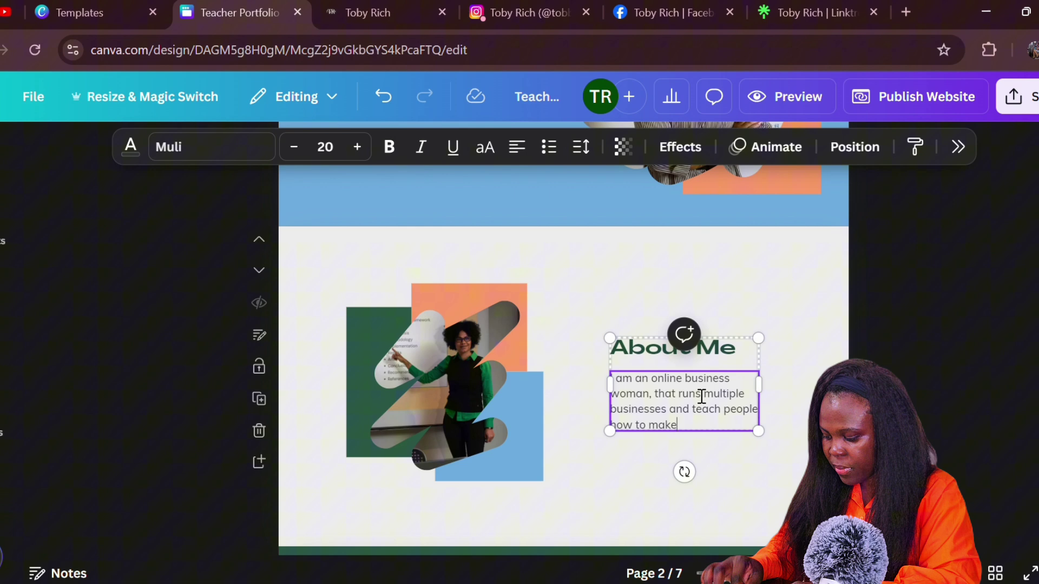
{"action": "type", "text": " money on"}
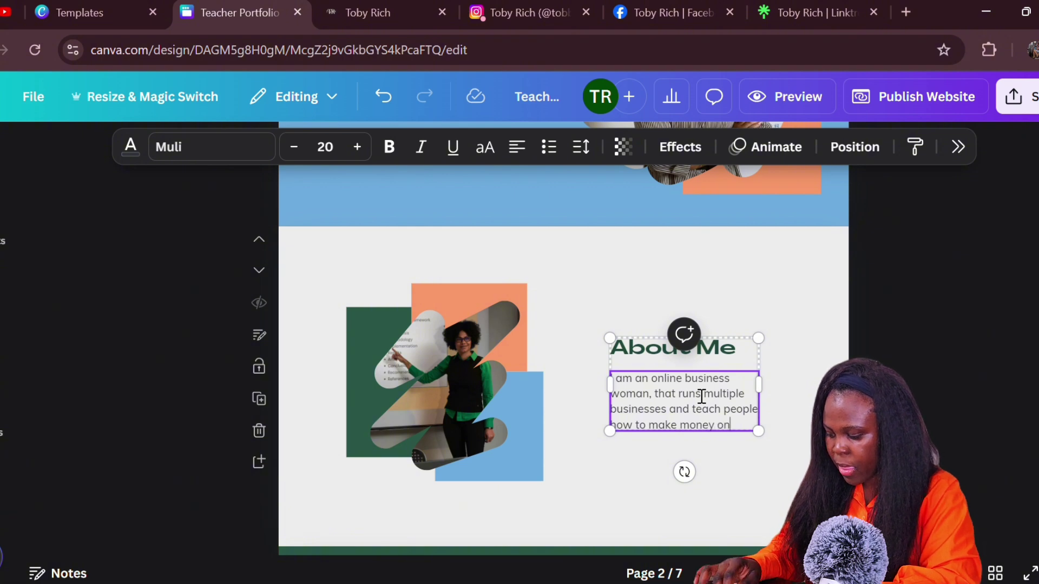
{"action": "type", "text": "line."}
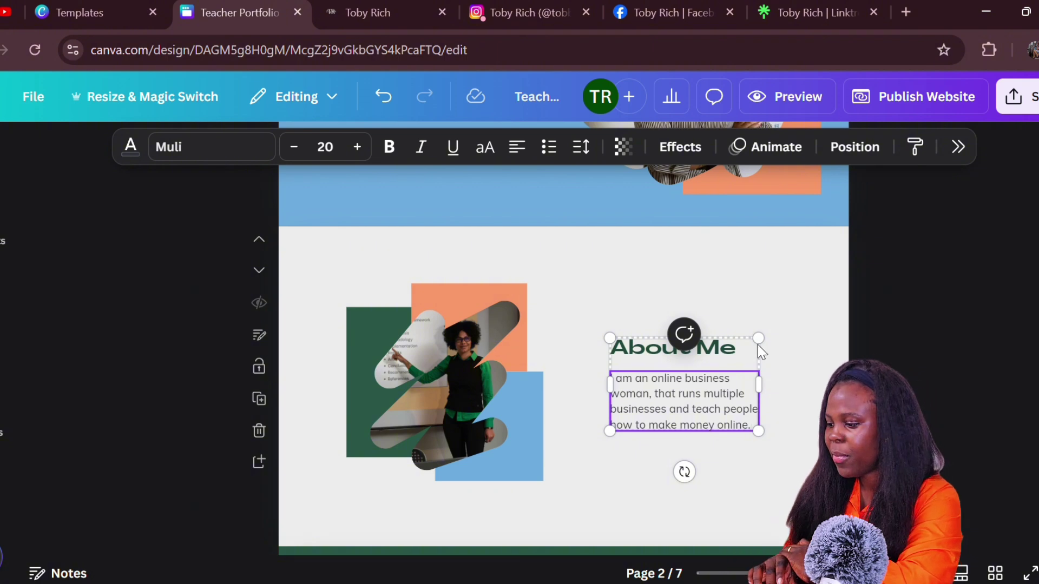
{"action": "left_click", "coordinate": [803, 394]}
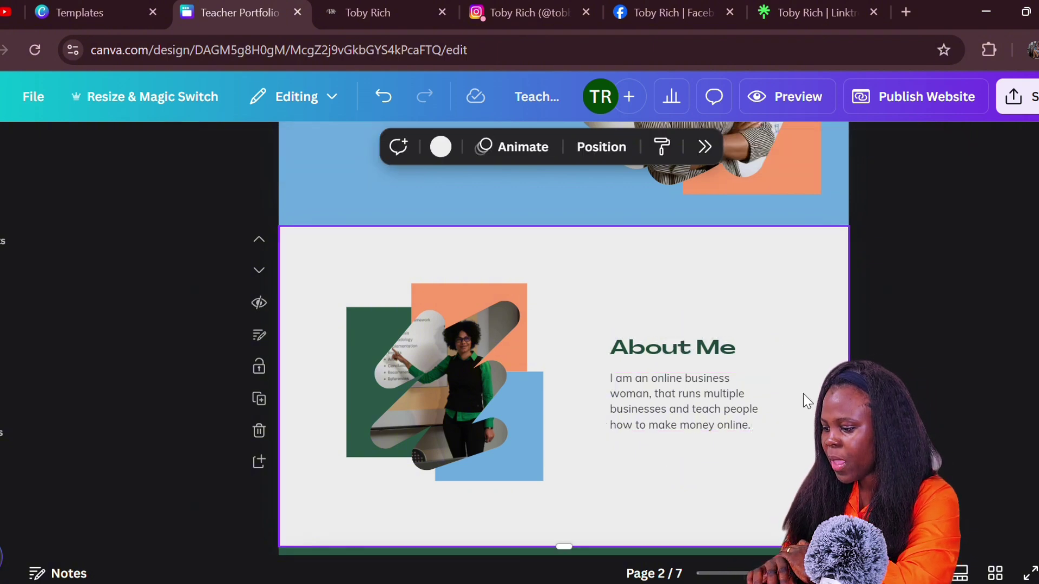
{"action": "left_click", "coordinate": [681, 411]}
{"action": "scroll", "coordinate": [681, 412], "scroll_direction": "down", "scroll_amount": 4}
{"action": "scroll", "coordinate": [681, 411], "scroll_direction": "up", "scroll_amount": 6}
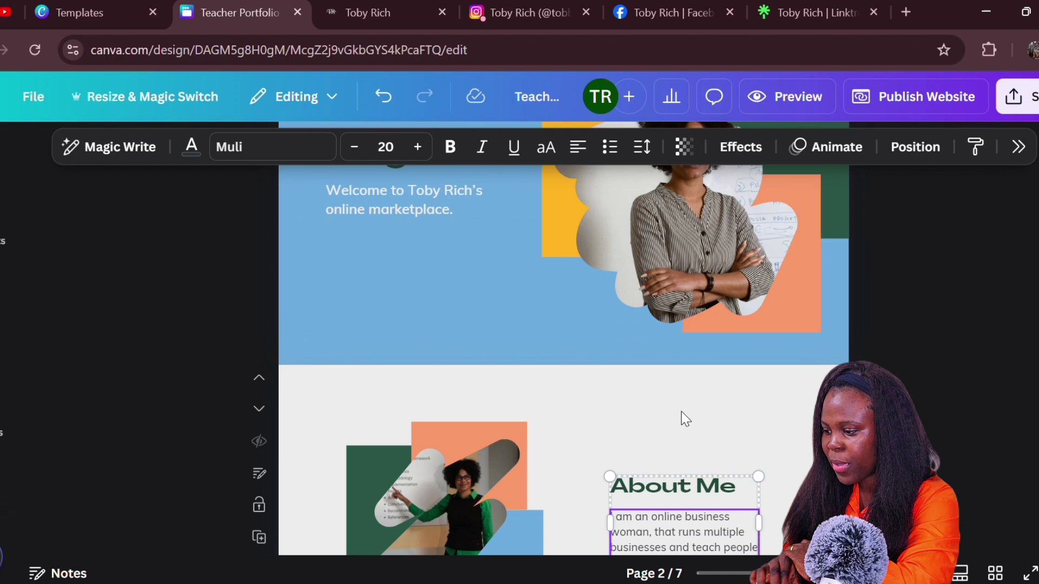
{"action": "scroll", "coordinate": [681, 412], "scroll_direction": "down", "scroll_amount": 5}
{"action": "scroll", "coordinate": [731, 284], "scroll_direction": "down", "scroll_amount": 5}
{"action": "scroll", "coordinate": [772, 190], "scroll_direction": "down", "scroll_amount": 3}
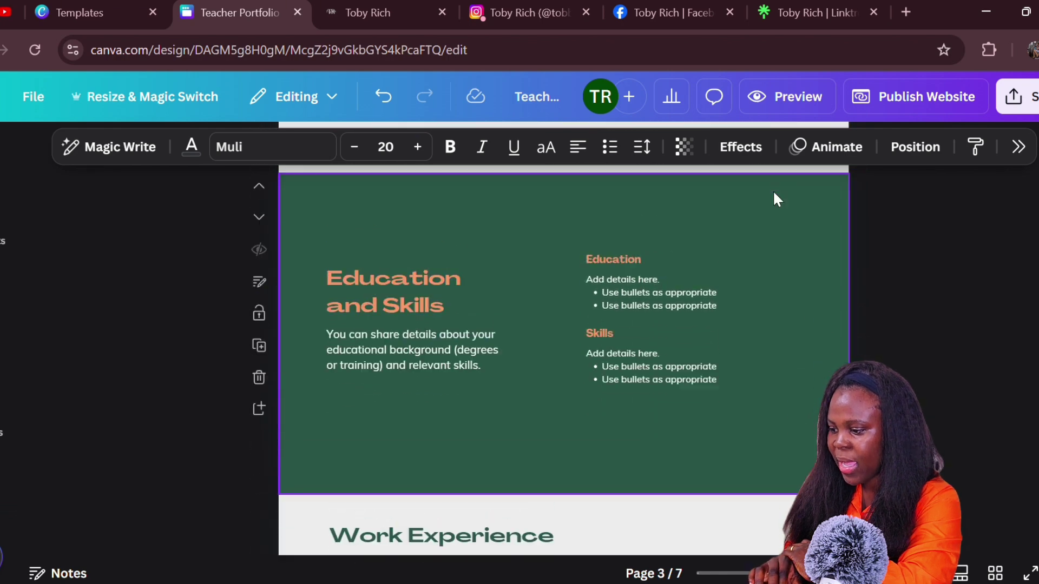
{"action": "scroll", "coordinate": [773, 190], "scroll_direction": "up", "scroll_amount": 1}
- Inspect page 3's Education and Skills heading, paragraph and detail text, then select Work Experience
{"action": "left_click", "coordinate": [387, 327]}
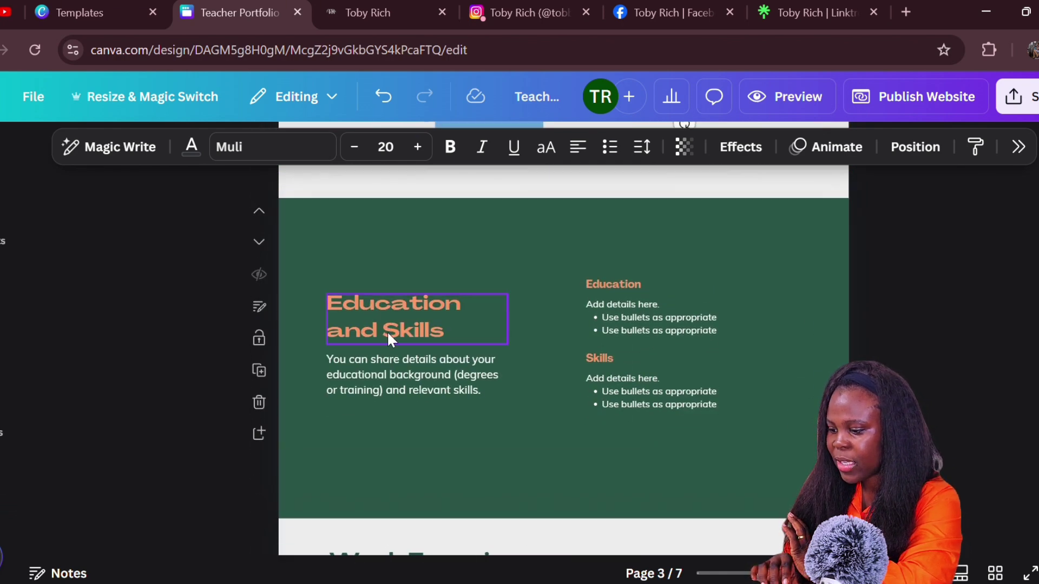
{"action": "left_click", "coordinate": [388, 359]}
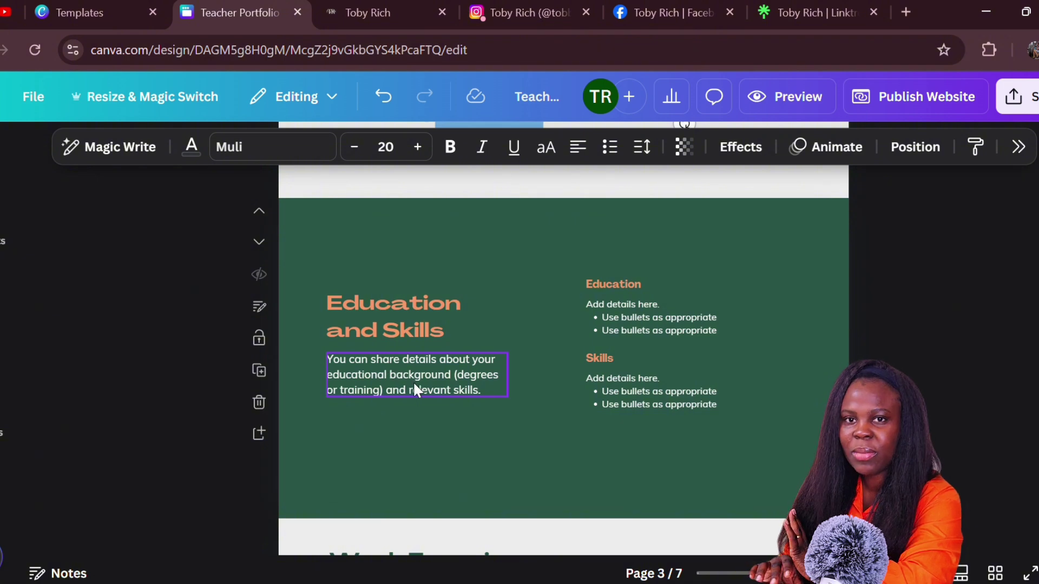
{"action": "left_click", "coordinate": [658, 291]}
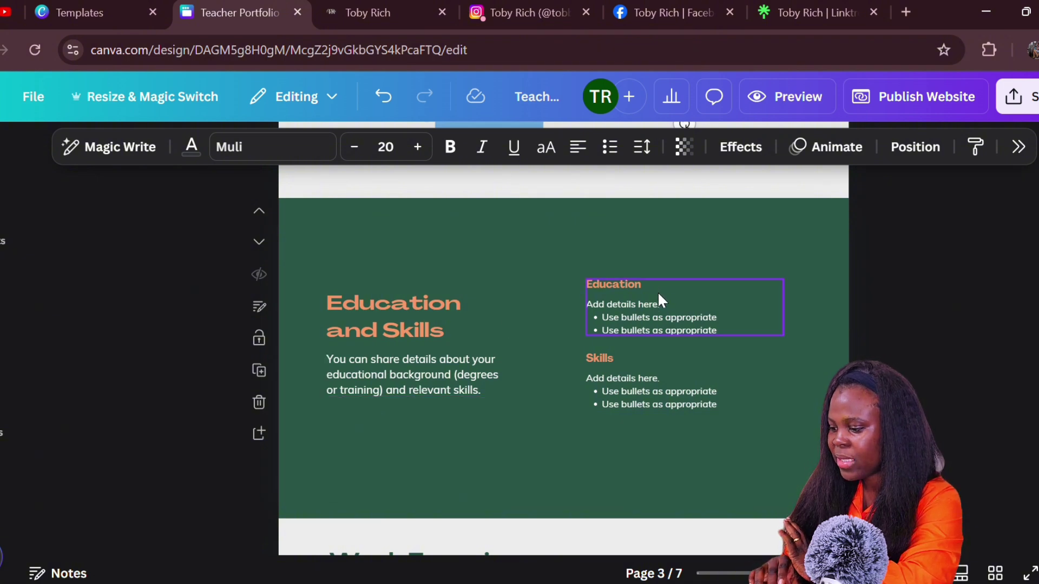
{"action": "left_click", "coordinate": [646, 370]}
{"action": "scroll", "coordinate": [645, 376], "scroll_direction": "down", "scroll_amount": 5}
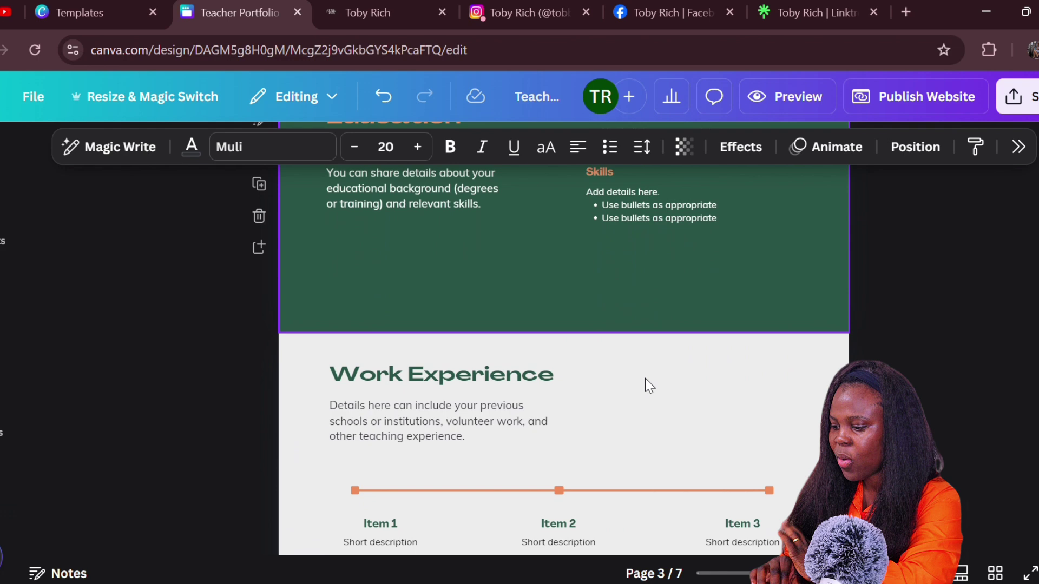
{"action": "scroll", "coordinate": [645, 378], "scroll_direction": "down", "scroll_amount": 3}
{"action": "left_click", "coordinate": [379, 306]}
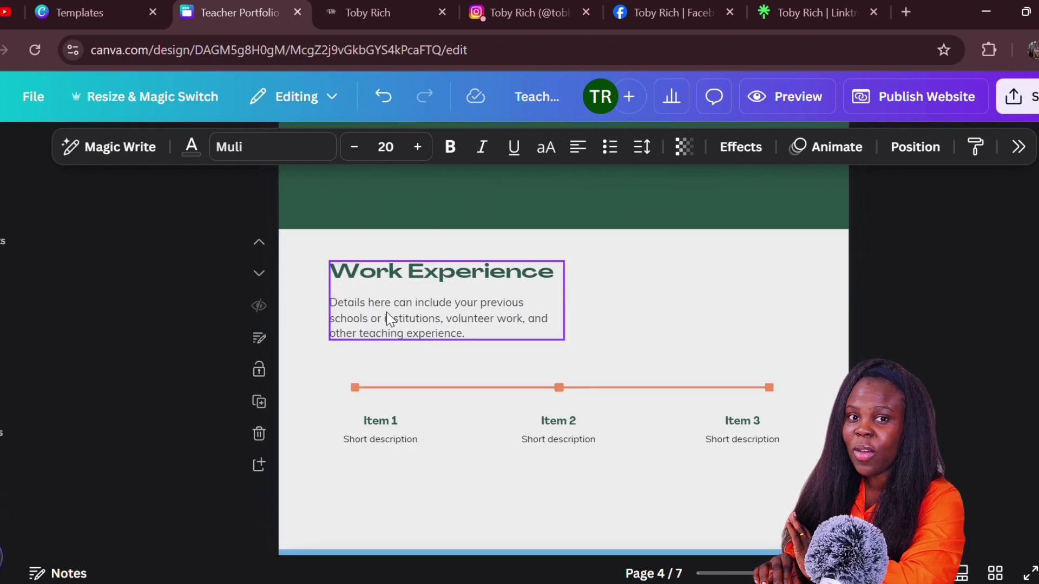
- Select page 4's Work Experience heading text and change it to 'My Store'
{"action": "right_click", "coordinate": [386, 312]}
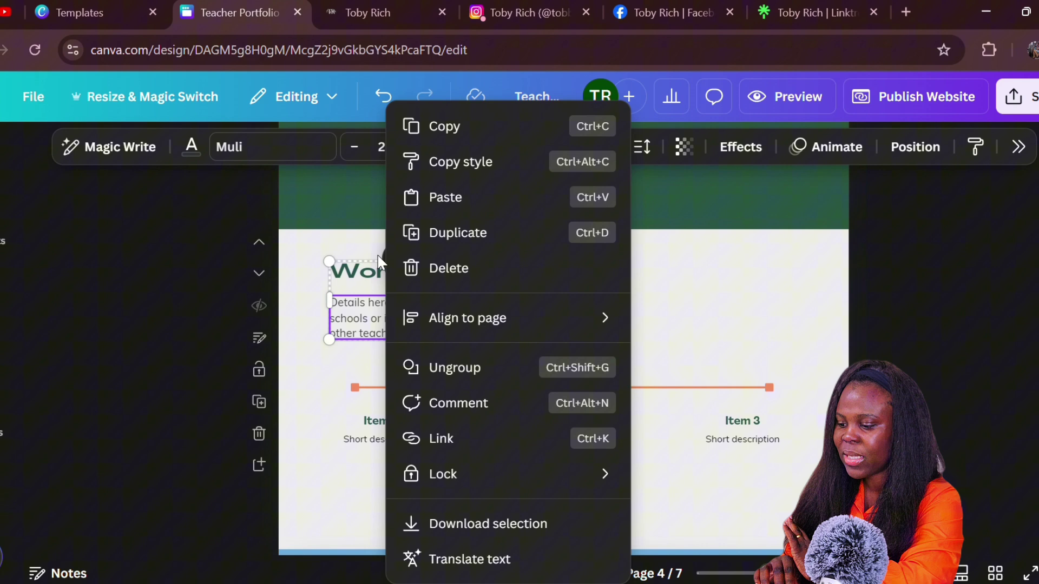
{"action": "left_click", "coordinate": [372, 276]}
{"action": "double_click", "coordinate": [373, 276]}
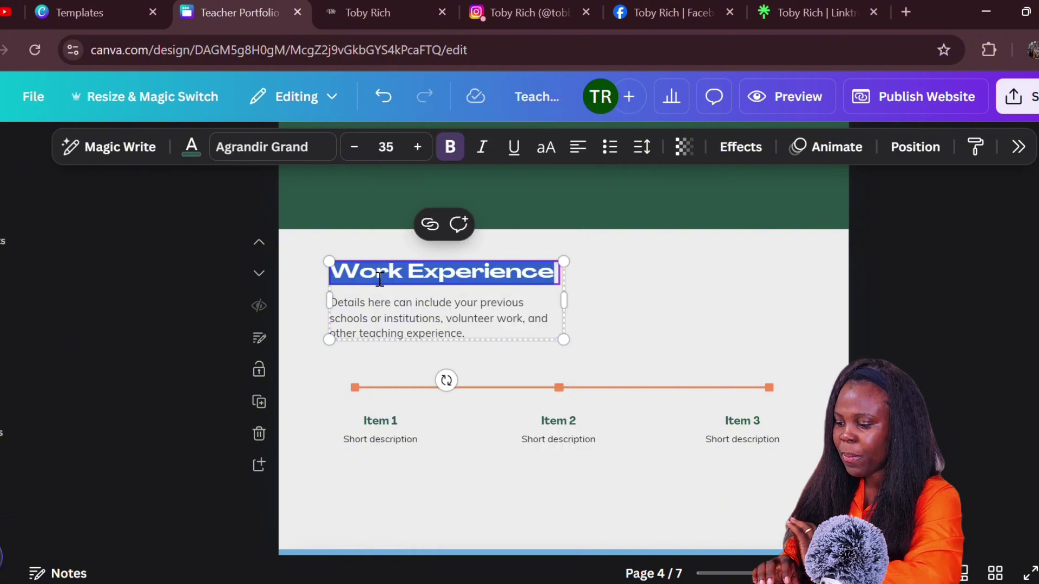
{"action": "type", "text": "My "}
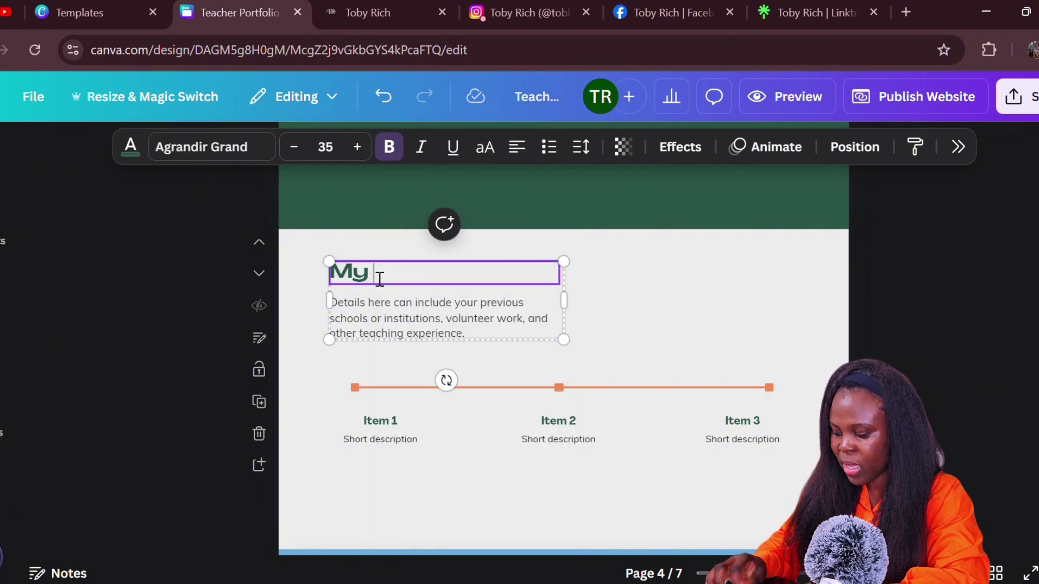
{"action": "type", "text": "Store"}
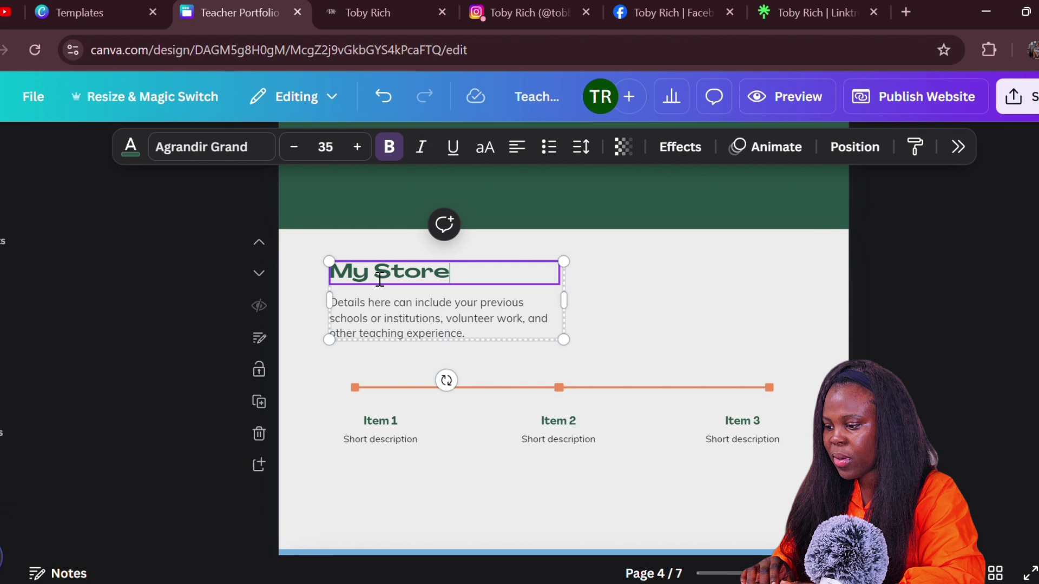
{"action": "scroll", "coordinate": [570, 390], "scroll_direction": "down", "scroll_amount": 3}
{"action": "scroll", "coordinate": [570, 390], "scroll_direction": "up", "scroll_amount": 1}
{"action": "scroll", "coordinate": [569, 390], "scroll_direction": "up", "scroll_amount": 1}
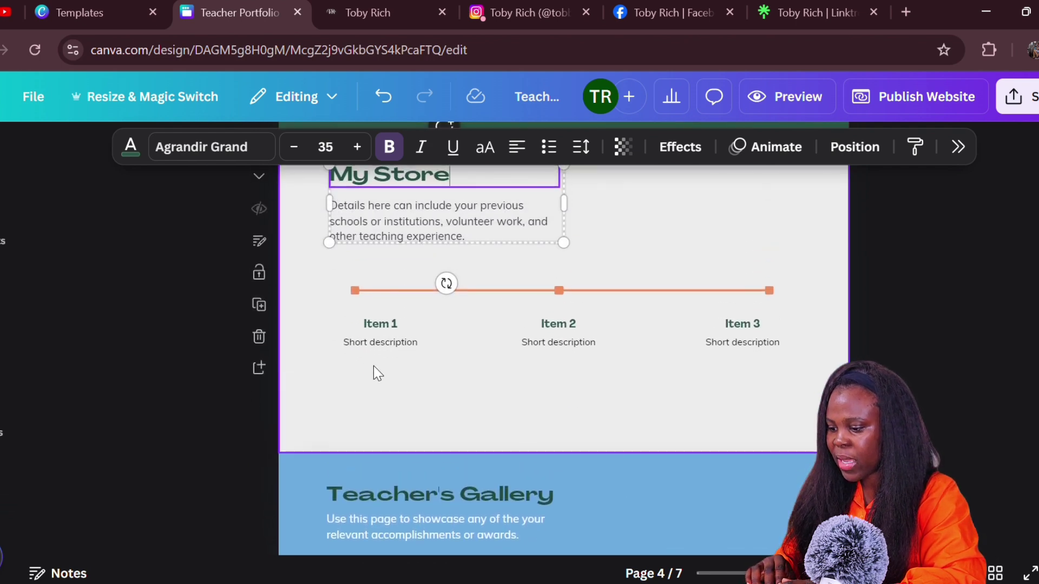
{"action": "scroll", "coordinate": [413, 405], "scroll_direction": "down", "scroll_amount": 4}
{"action": "scroll", "coordinate": [412, 406], "scroll_direction": "down", "scroll_amount": 1}
{"action": "scroll", "coordinate": [412, 406], "scroll_direction": "up", "scroll_amount": 3}
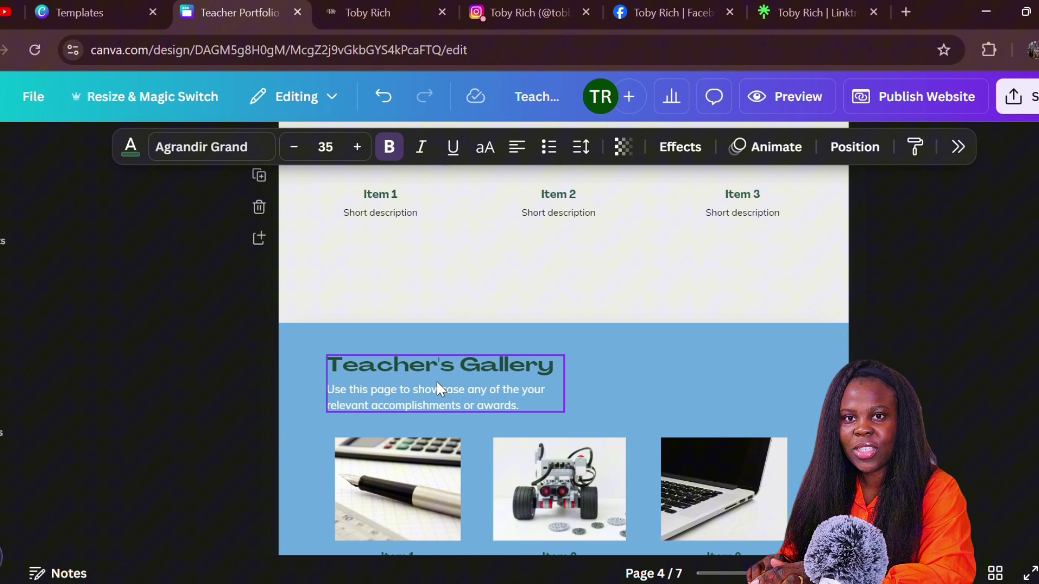
- Select the word "Teacher's" in the Teacher's Gallery heading so it can be retyped as "Store"
{"action": "triple_click", "coordinate": [436, 365]}
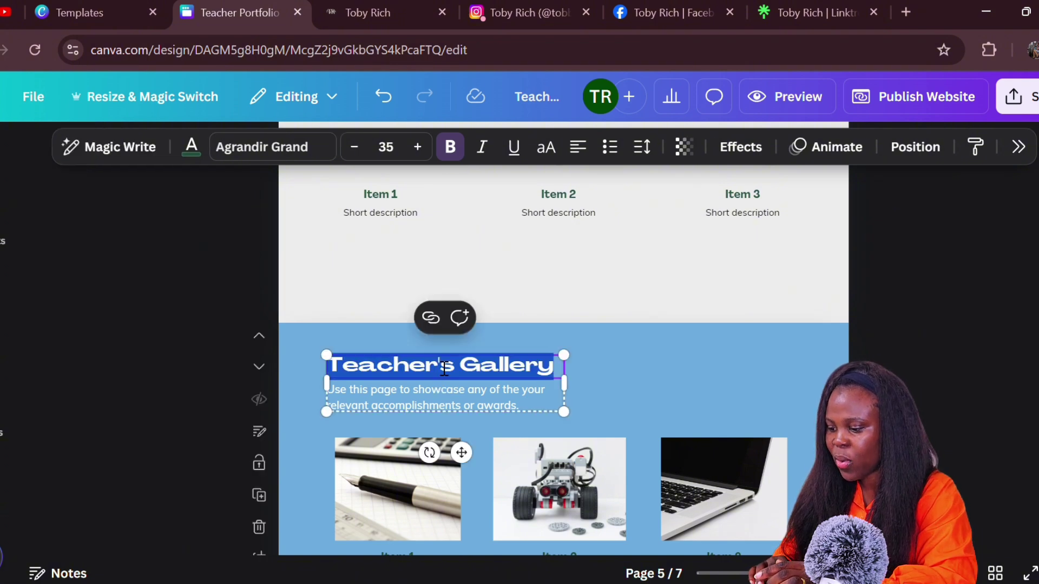
{"action": "left_click", "coordinate": [444, 368]}
{"action": "left_click_drag", "start_coordinate": [457, 367], "coordinate": [329, 367]}
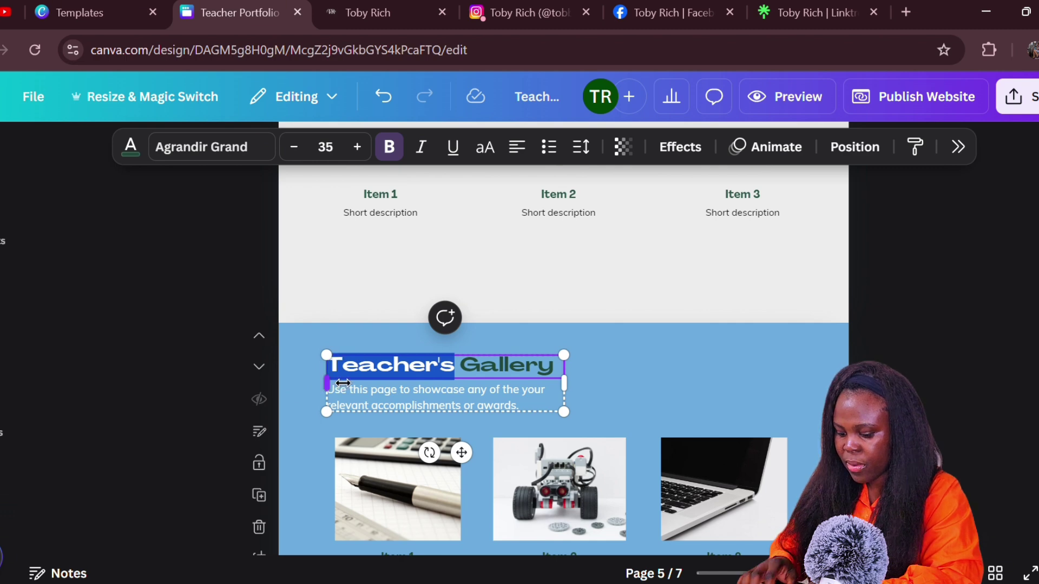
{"action": "type", "text": "Sto"}
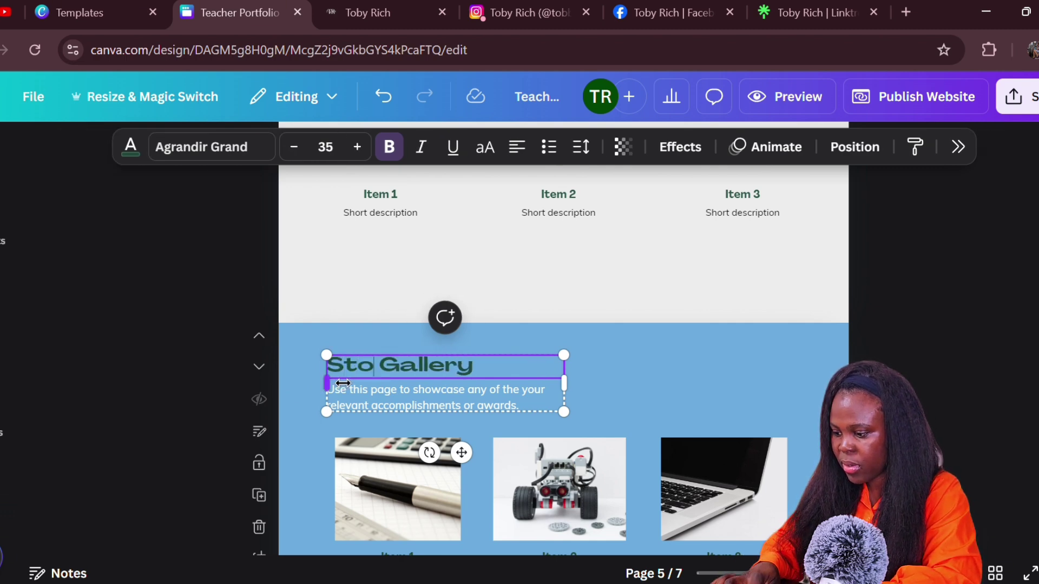
{"action": "type", "text": "re"}
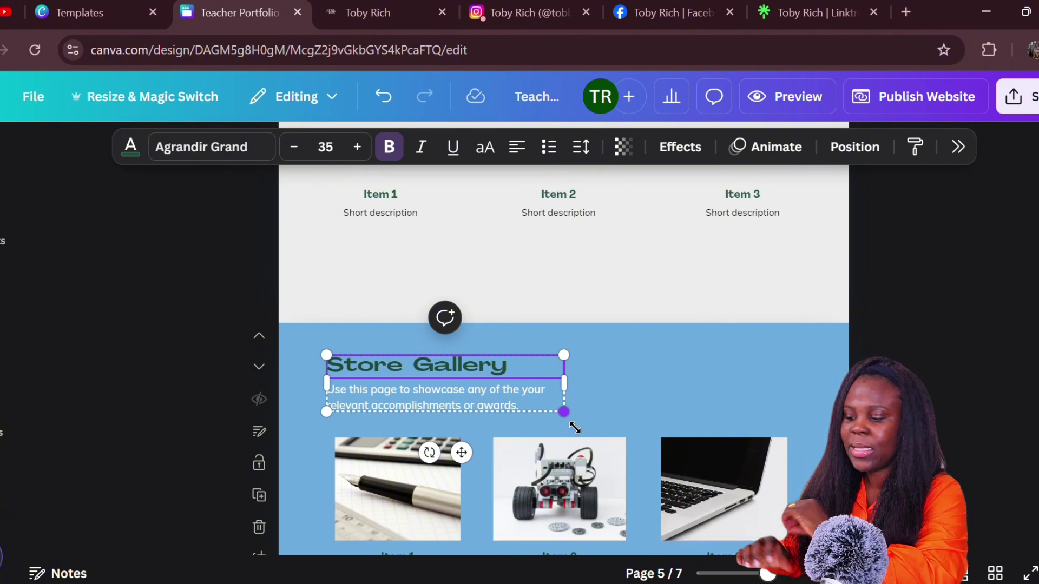
{"action": "scroll", "coordinate": [536, 477], "scroll_direction": "down", "scroll_amount": 2}
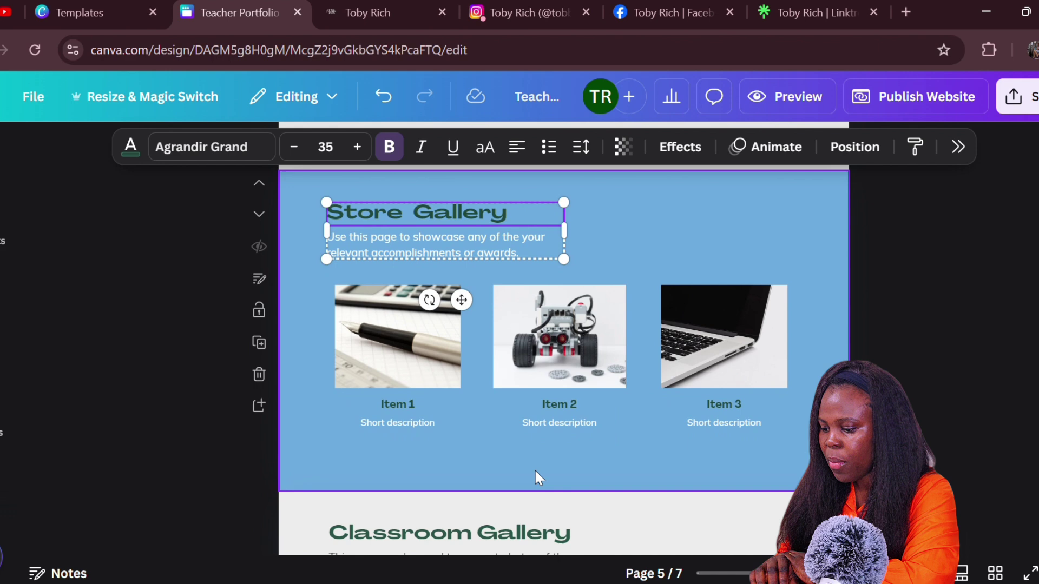
- Swap Item 1's pen photo for the affirmation cards image from Uploads
{"action": "left_click", "coordinate": [422, 370]}
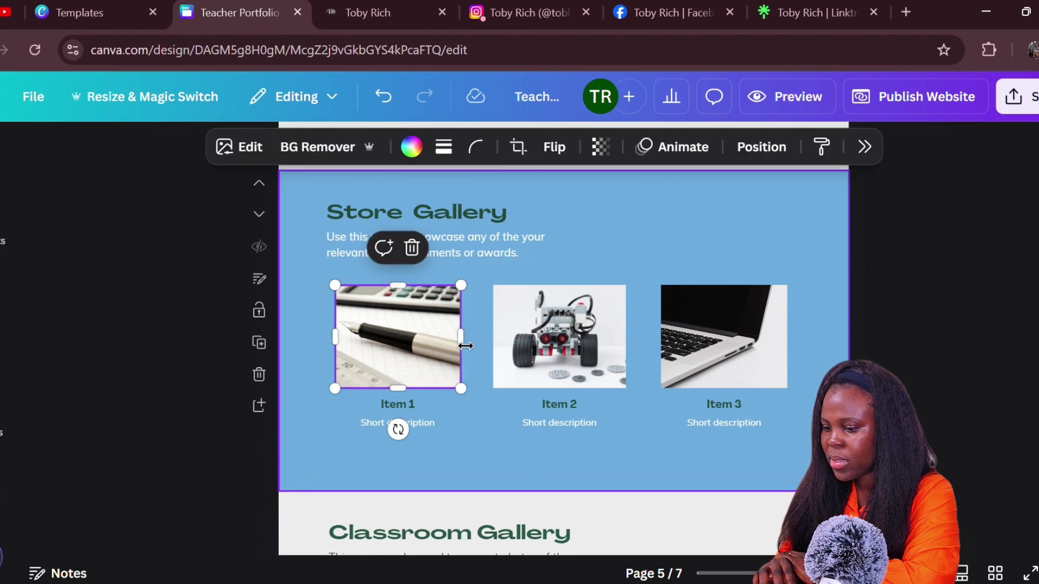
{"action": "left_click", "coordinate": [7, 236]}
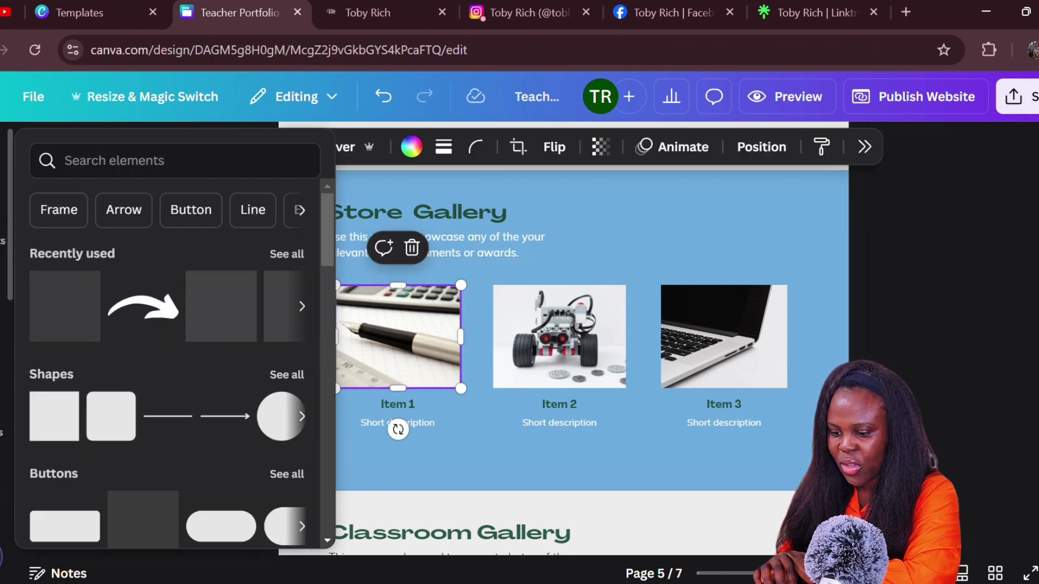
{"action": "left_click", "coordinate": [7, 276]}
{"action": "scroll", "coordinate": [130, 456], "scroll_direction": "down", "scroll_amount": 5}
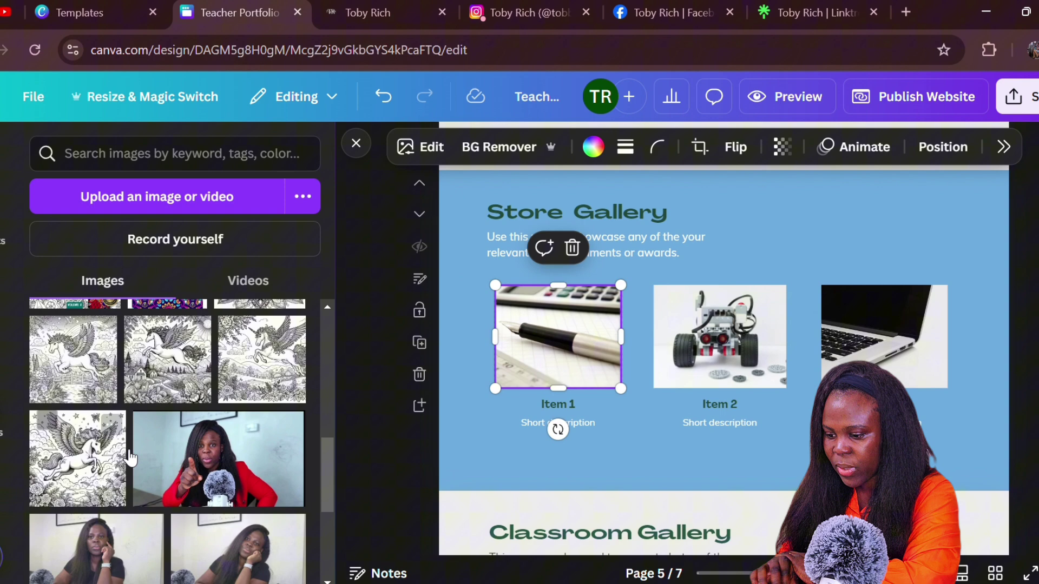
{"action": "scroll", "coordinate": [131, 456], "scroll_direction": "down", "scroll_amount": 4}
{"action": "scroll", "coordinate": [131, 456], "scroll_direction": "down", "scroll_amount": 4}
{"action": "scroll", "coordinate": [131, 457], "scroll_direction": "down", "scroll_amount": 4}
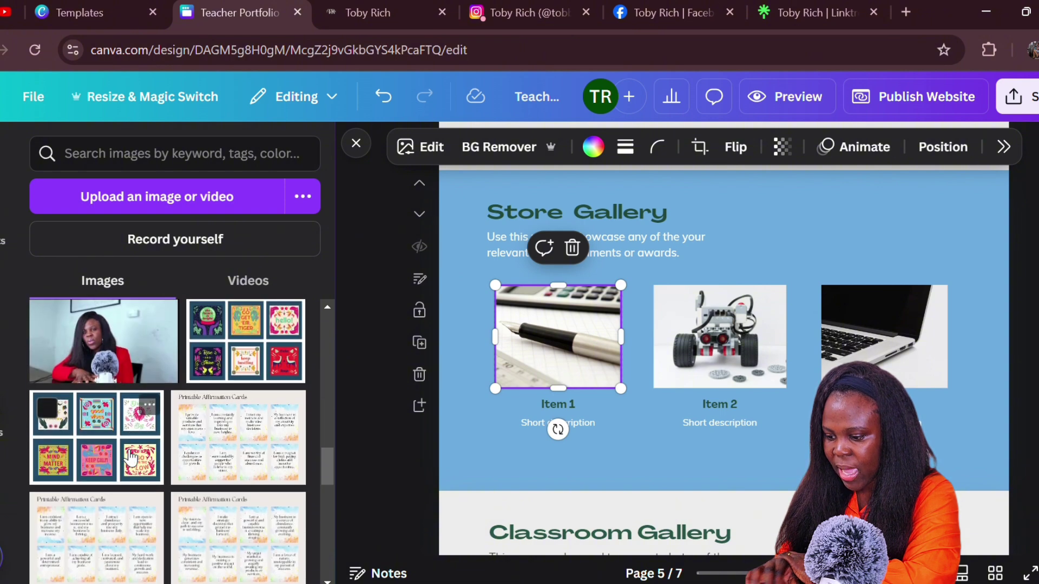
{"action": "scroll", "coordinate": [131, 456], "scroll_direction": "down", "scroll_amount": 4}
{"action": "scroll", "coordinate": [130, 456], "scroll_direction": "down", "scroll_amount": 2}
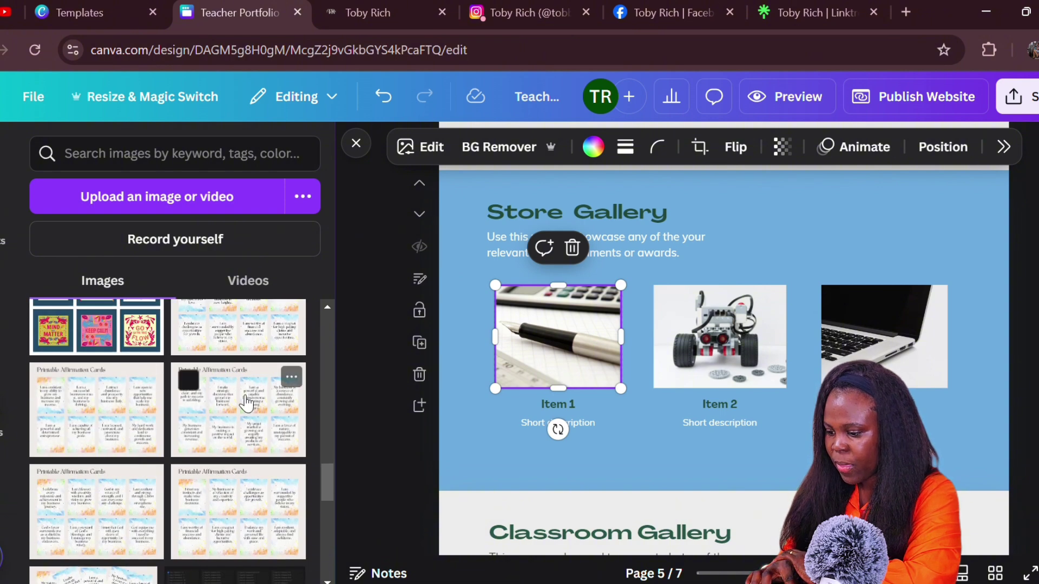
{"action": "left_click_drag", "start_coordinate": [246, 402], "coordinate": [505, 347]}
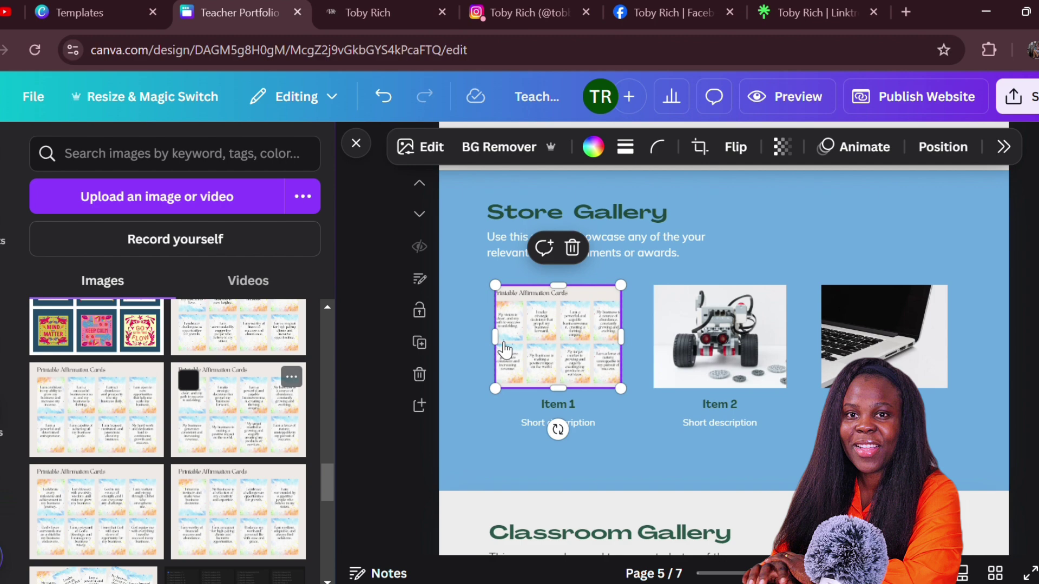
- From Etsy's Manage Listings, open Affirmation Cards and copy its share link
{"action": "left_click", "coordinate": [390, 10]}
{"action": "left_click", "coordinate": [364, 50]}
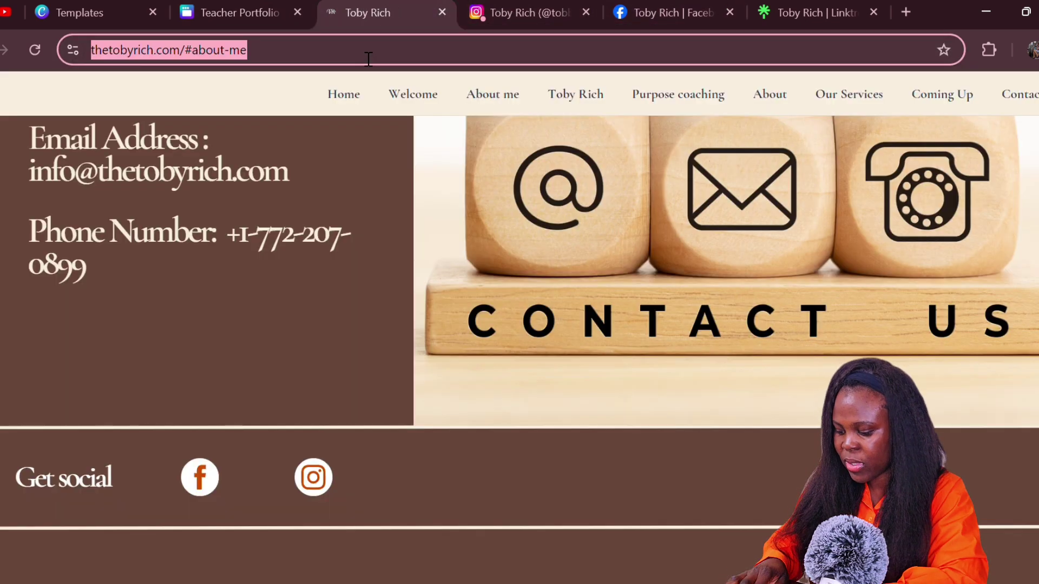
{"action": "type", "text": "etsy"}
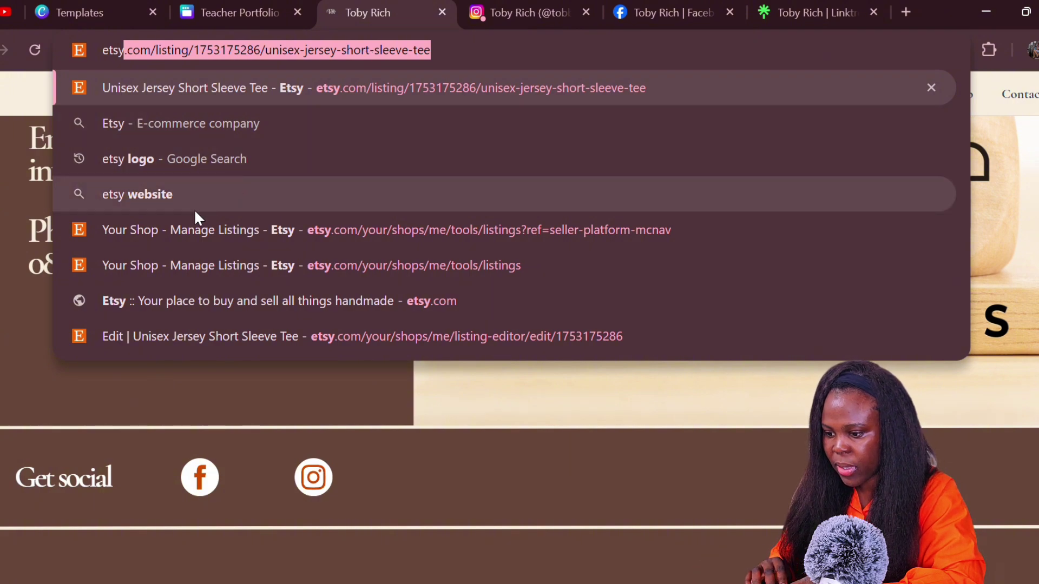
{"action": "left_click", "coordinate": [181, 229]}
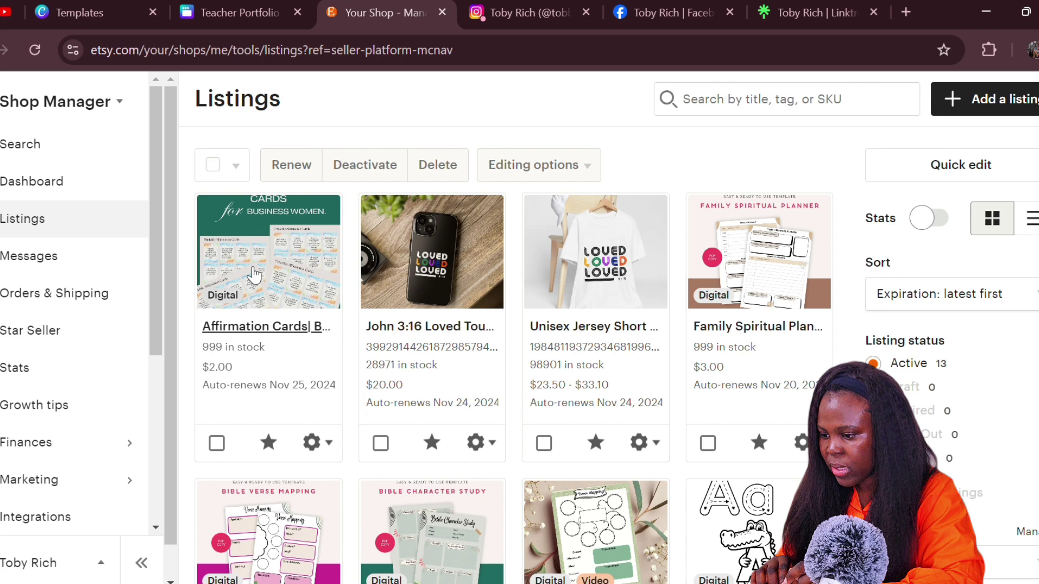
{"action": "left_click", "coordinate": [297, 264]}
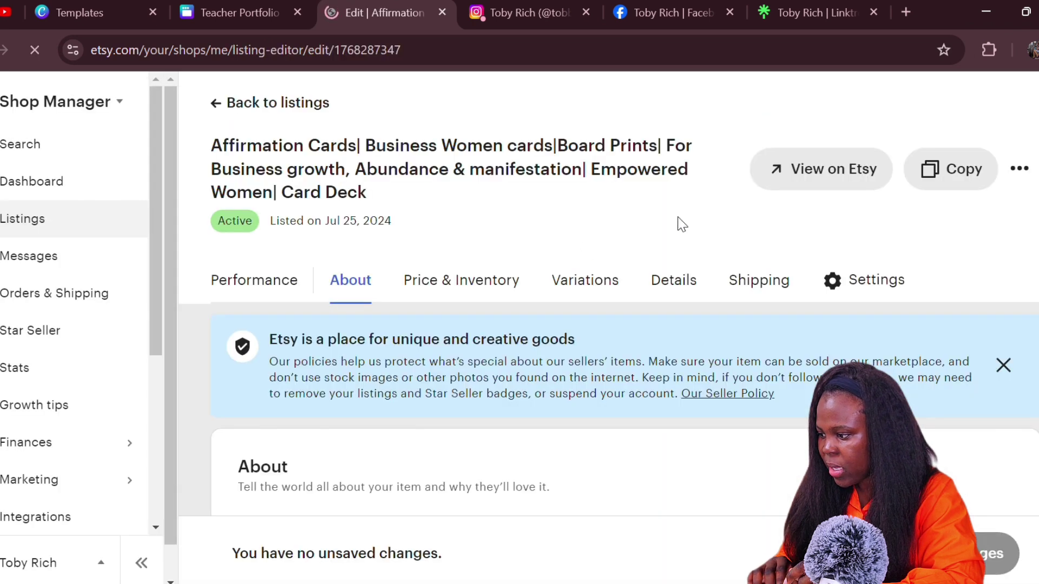
{"action": "left_click", "coordinate": [1019, 169]}
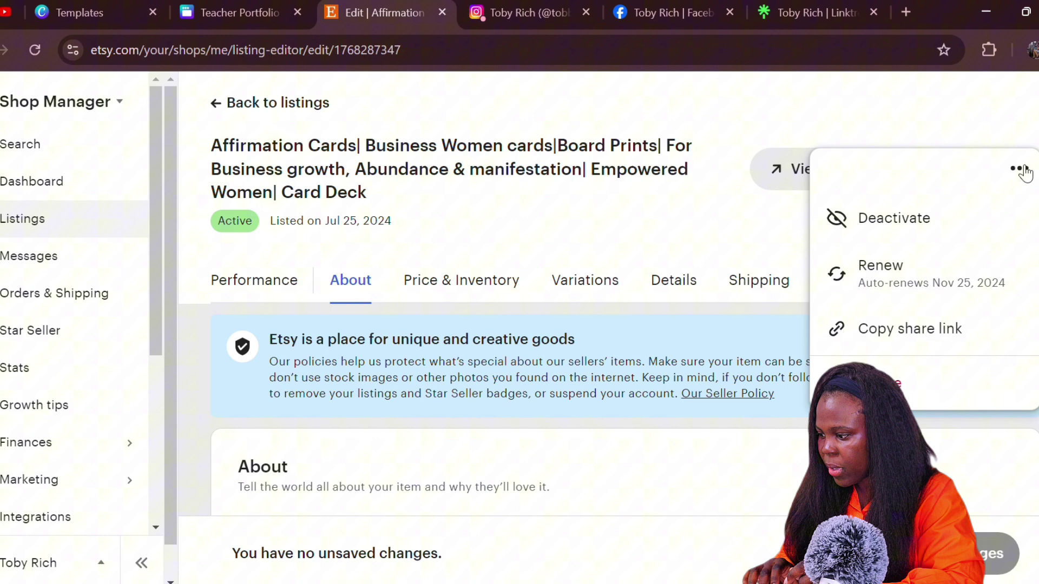
{"action": "left_click", "coordinate": [909, 328]}
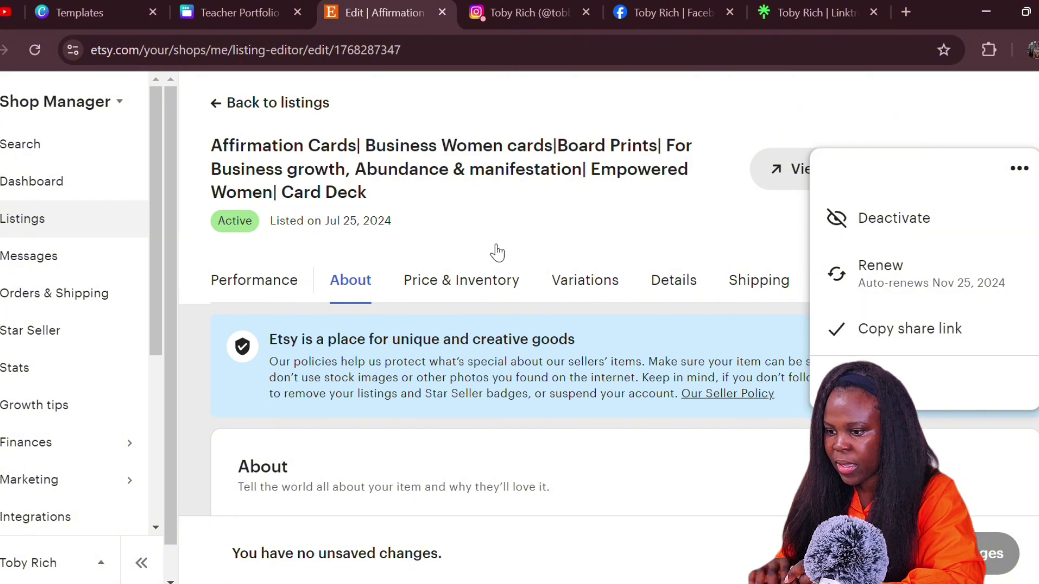
- Link the Item 1 affirmation cards image to the copied Etsy share link and recheck it
{"action": "left_click", "coordinate": [67, 4]}
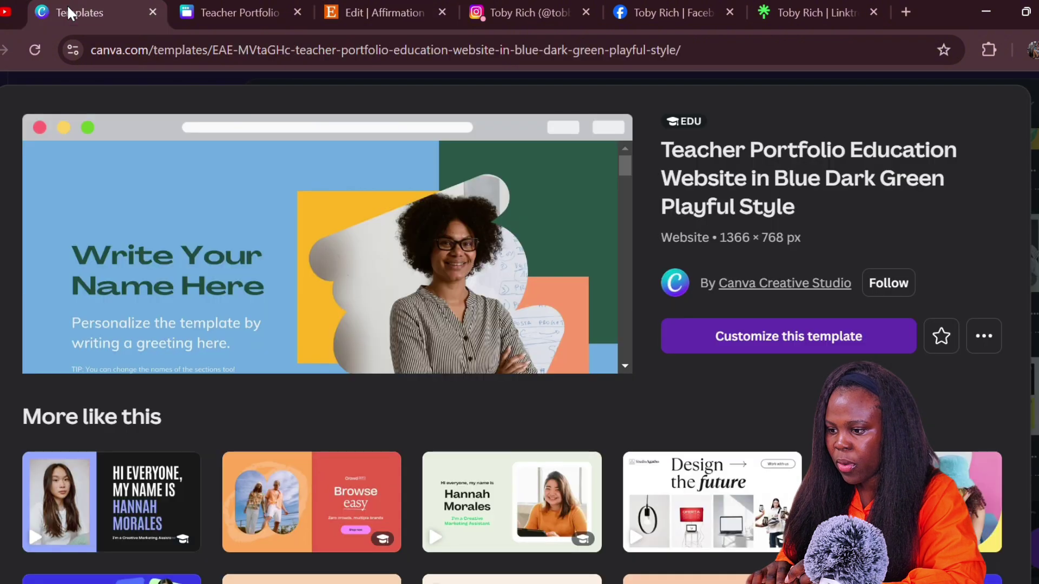
{"action": "left_click", "coordinate": [223, 3]}
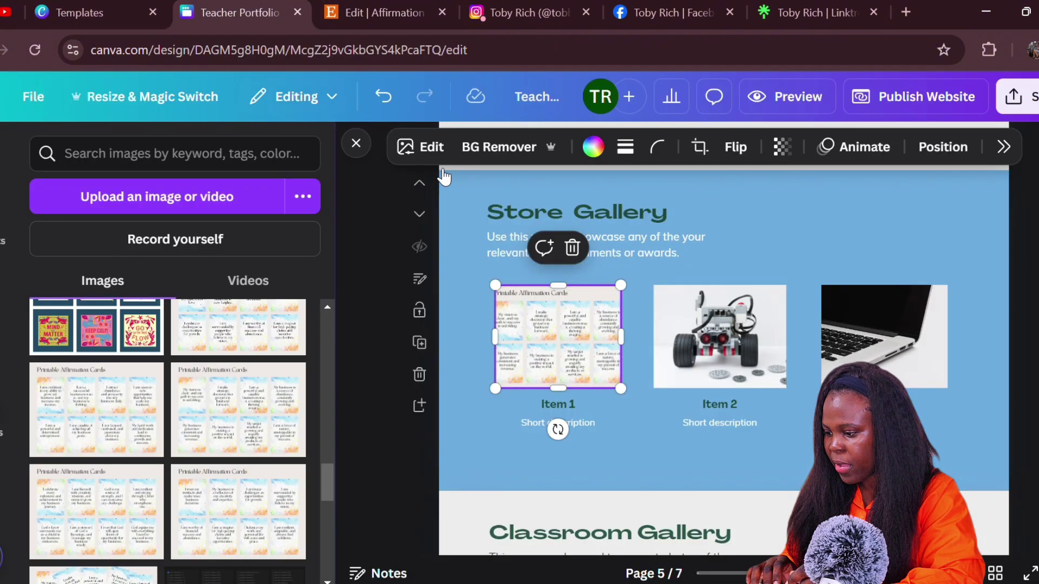
{"action": "right_click", "coordinate": [582, 329]}
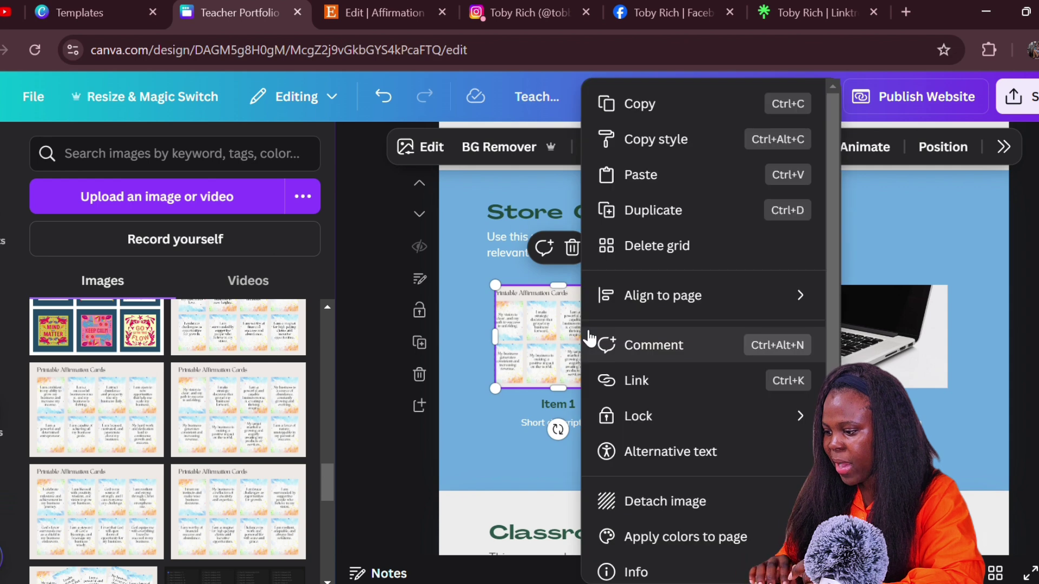
{"action": "left_click", "coordinate": [657, 382]}
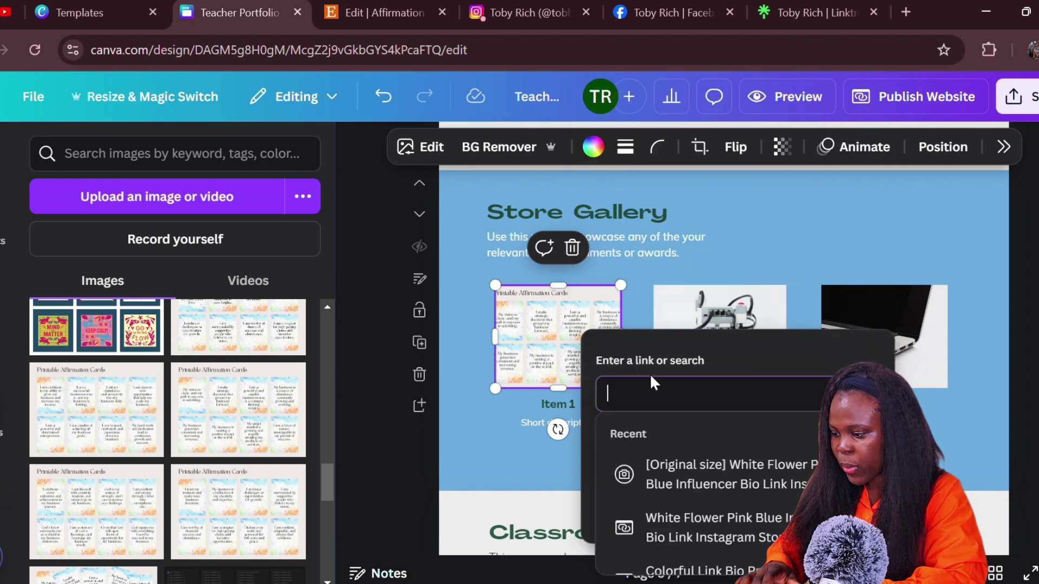
{"action": "key", "text": "ctrl+v"}
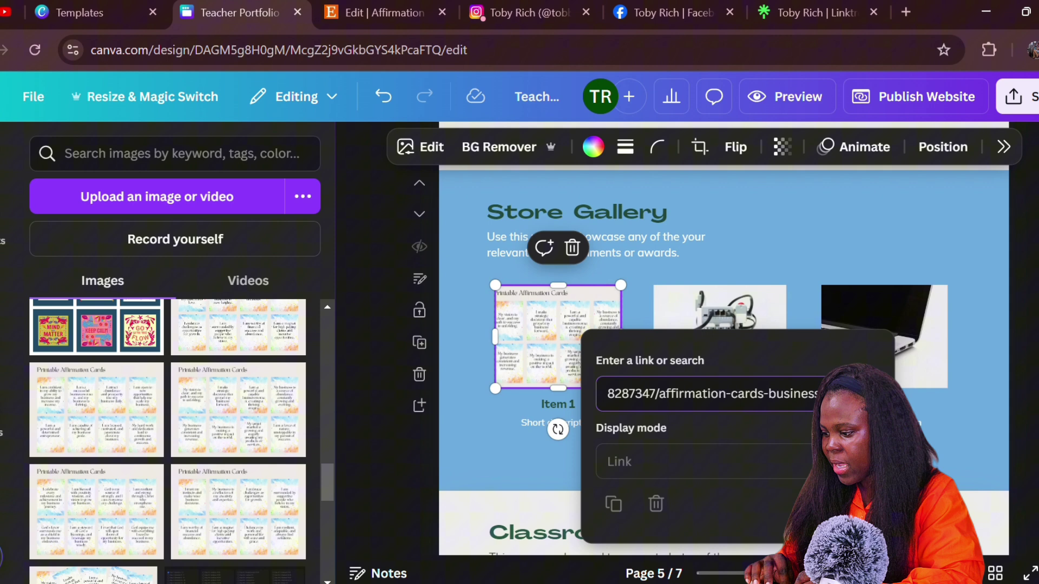
{"action": "key", "text": "Return"}
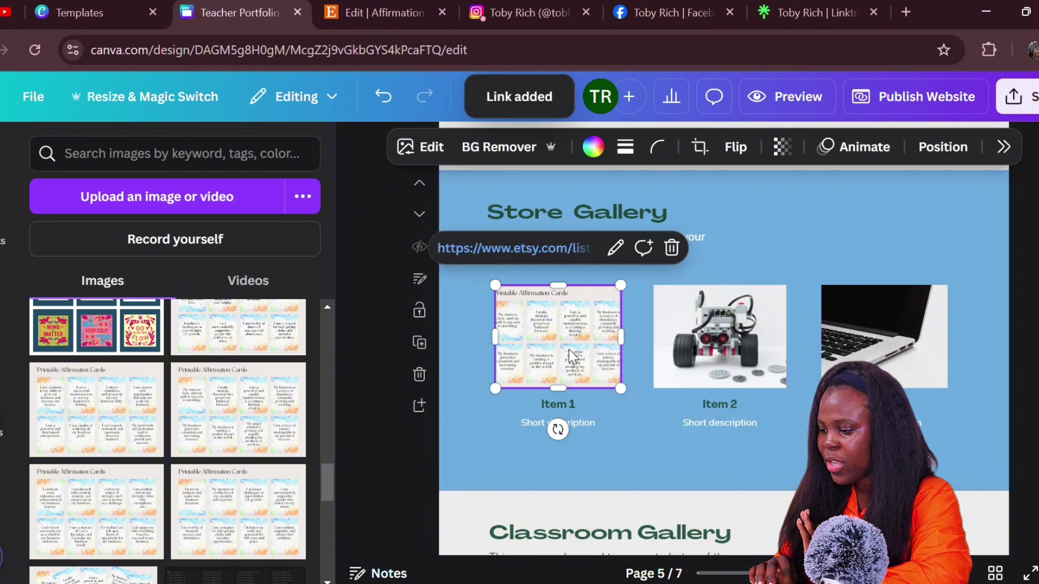
{"action": "left_click", "coordinate": [615, 456]}
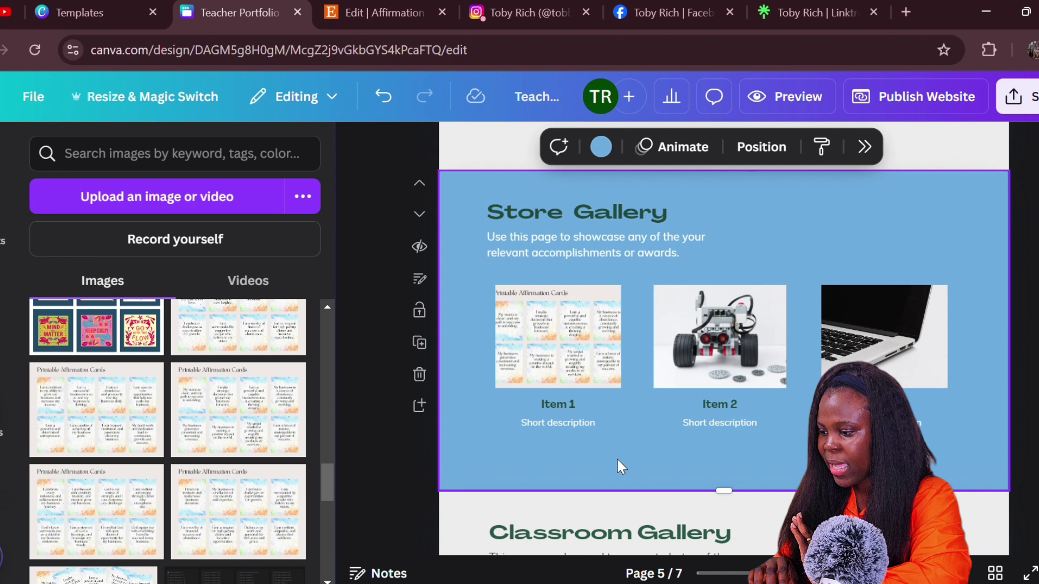
{"action": "left_click", "coordinate": [561, 332]}
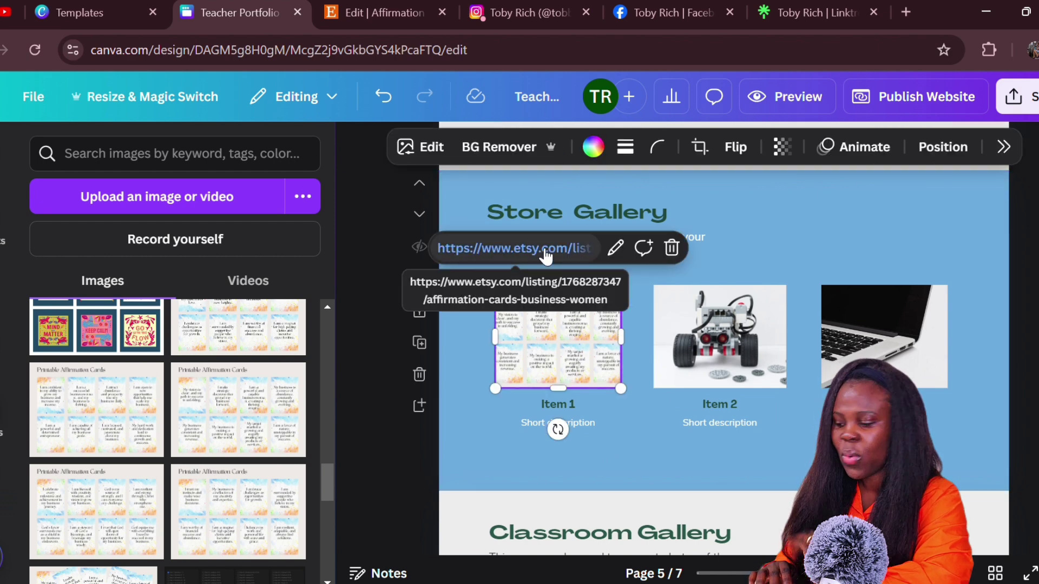
- Swap Item 2's robot photo for the Verse Mapping worksheet, cropped down so its title shows
{"action": "left_click", "coordinate": [720, 347]}
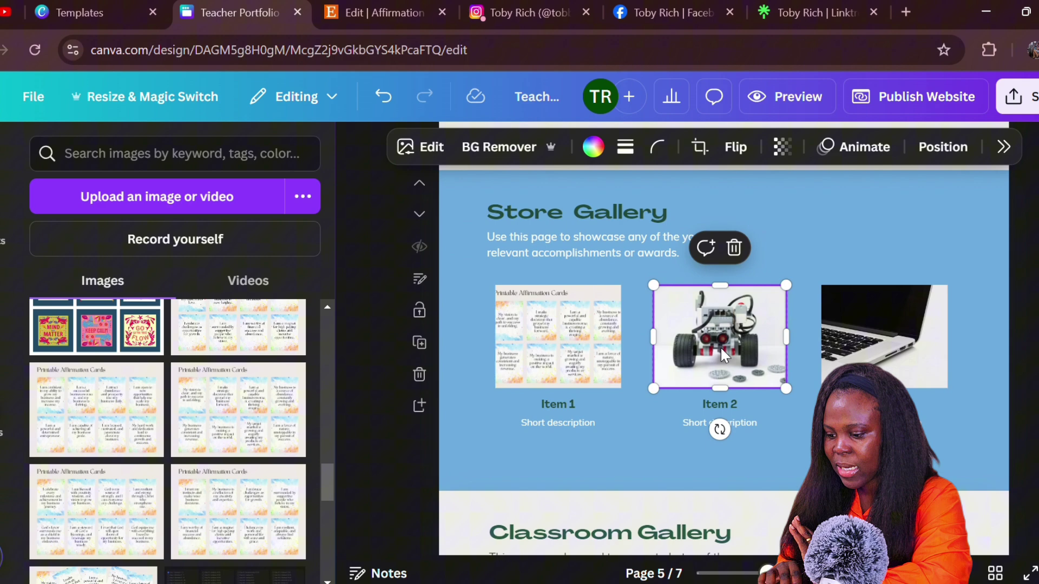
{"action": "scroll", "coordinate": [201, 419], "scroll_direction": "down", "scroll_amount": 5}
{"action": "scroll", "coordinate": [199, 420], "scroll_direction": "down", "scroll_amount": 5}
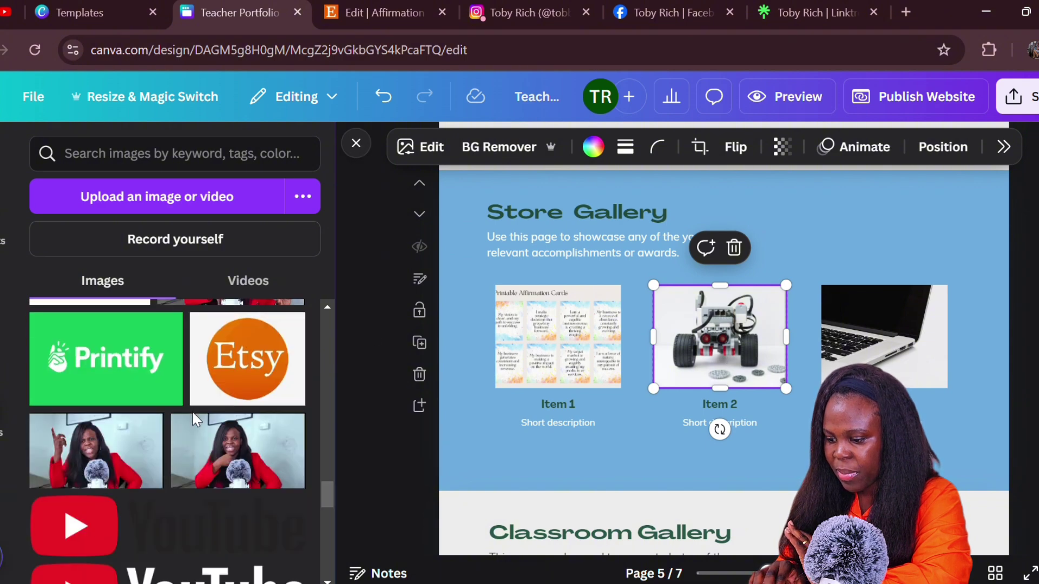
{"action": "scroll", "coordinate": [200, 420], "scroll_direction": "down", "scroll_amount": 3}
{"action": "scroll", "coordinate": [200, 419], "scroll_direction": "down", "scroll_amount": 5}
{"action": "scroll", "coordinate": [200, 420], "scroll_direction": "down", "scroll_amount": 4}
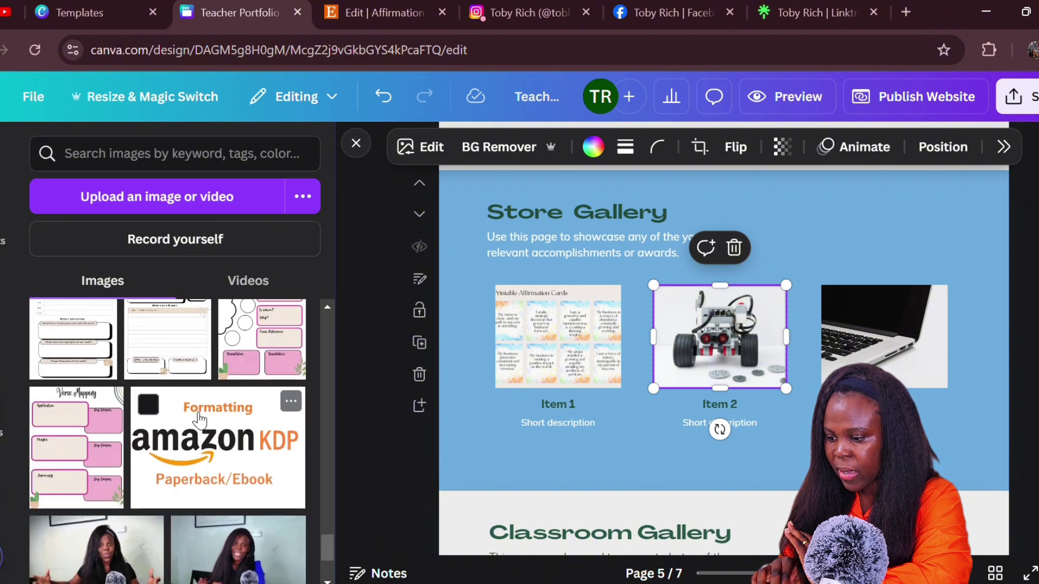
{"action": "scroll", "coordinate": [200, 419], "scroll_direction": "down", "scroll_amount": 3}
{"action": "mouse_move", "coordinate": [262, 393]}
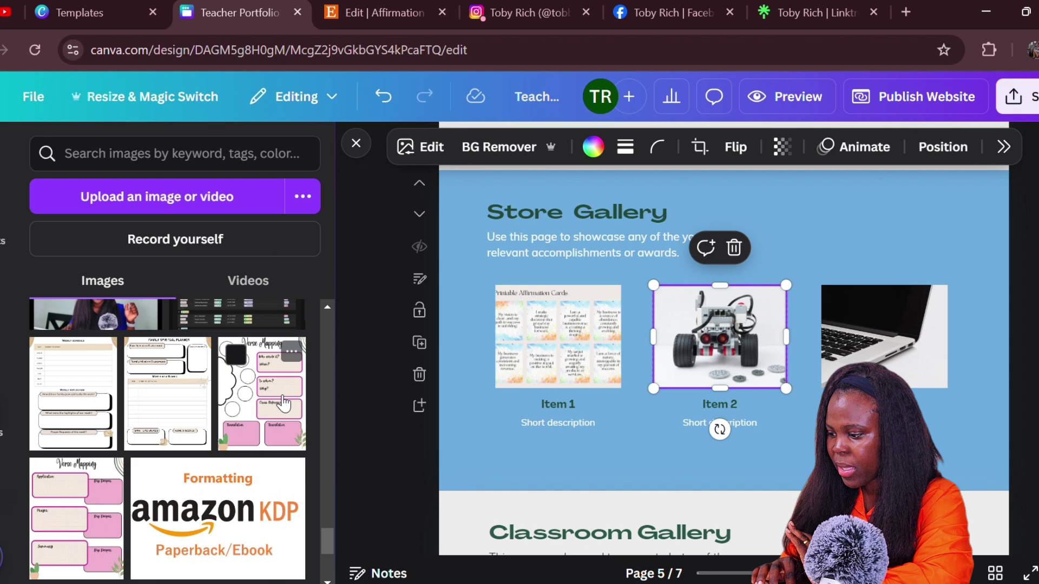
{"action": "left_click", "coordinate": [261, 393]}
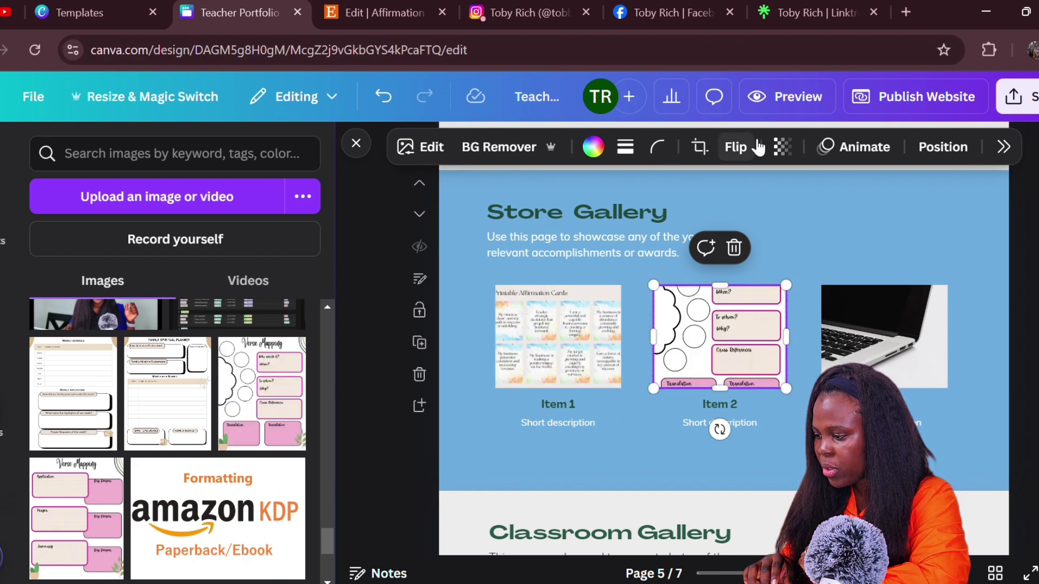
{"action": "left_click", "coordinate": [700, 148]}
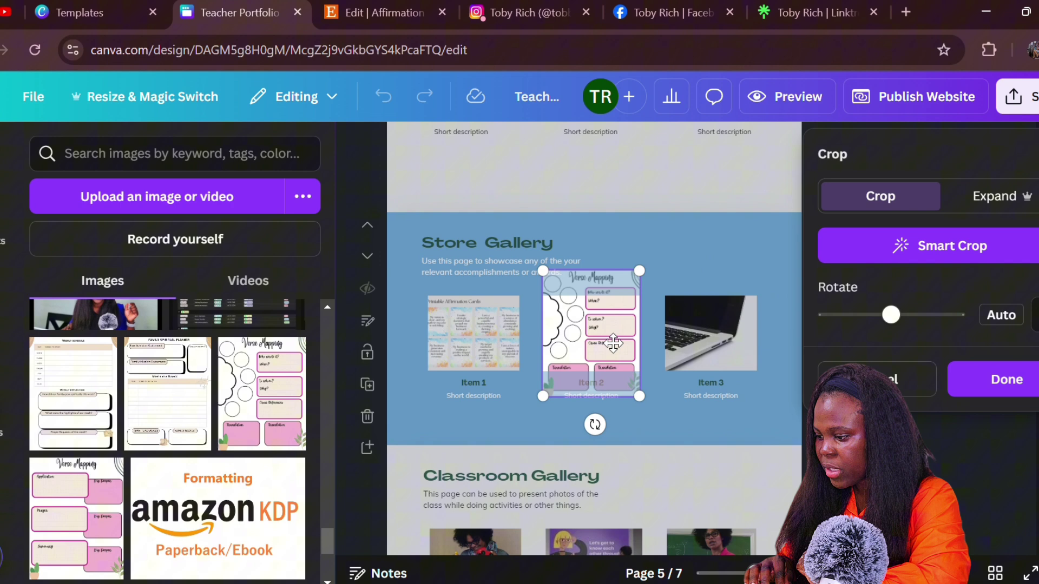
{"action": "left_click_drag", "start_coordinate": [610, 345], "coordinate": [605, 387]}
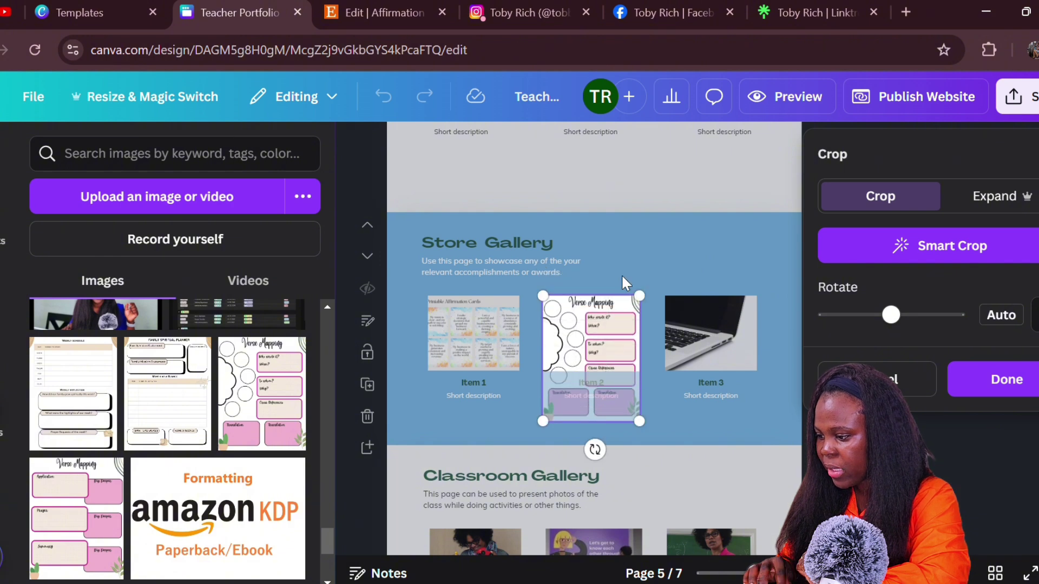
{"action": "left_click", "coordinate": [627, 261]}
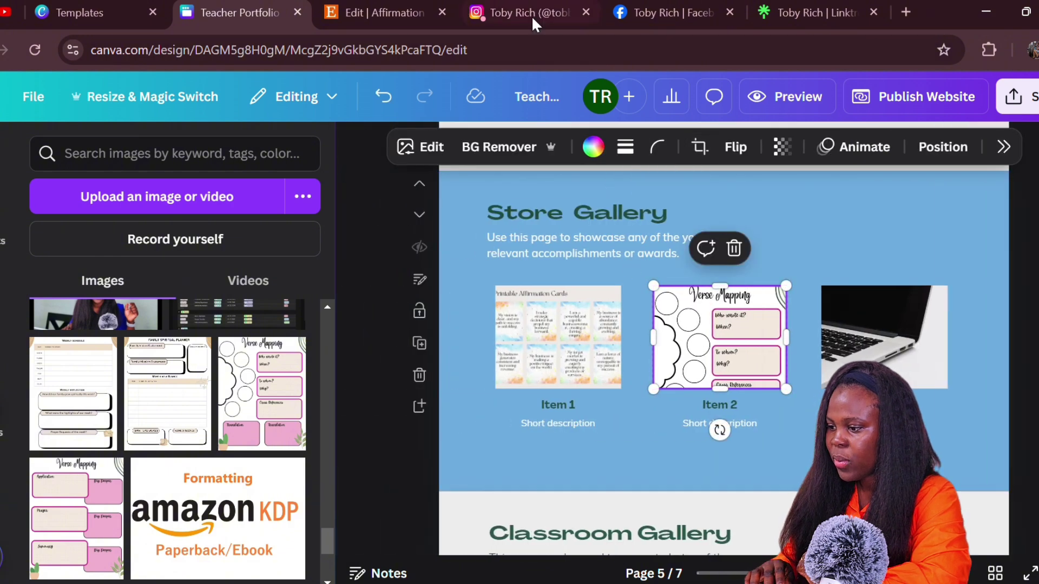
- Copy the Bible Verse Mapping Template listing's share link and return to the Teacher Portfolio design
{"action": "left_click", "coordinate": [381, 12]}
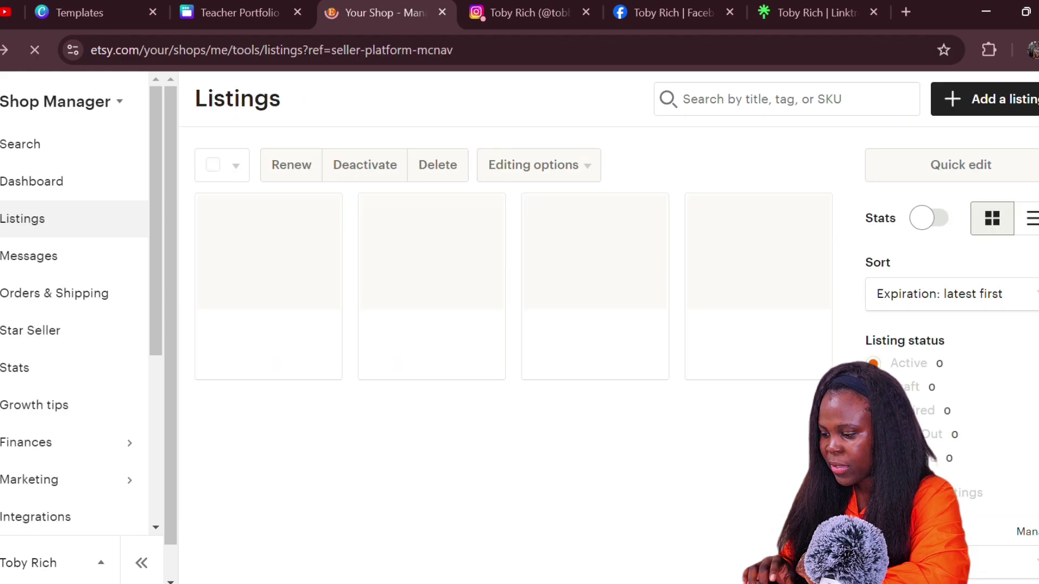
{"action": "scroll", "coordinate": [586, 370], "scroll_direction": "down", "scroll_amount": 2}
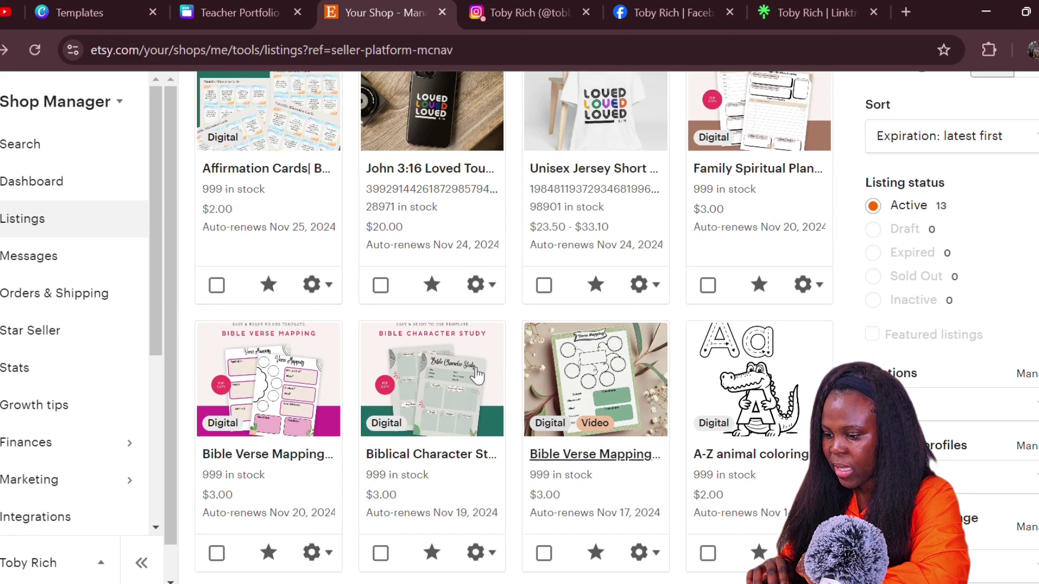
{"action": "left_click", "coordinate": [276, 381]}
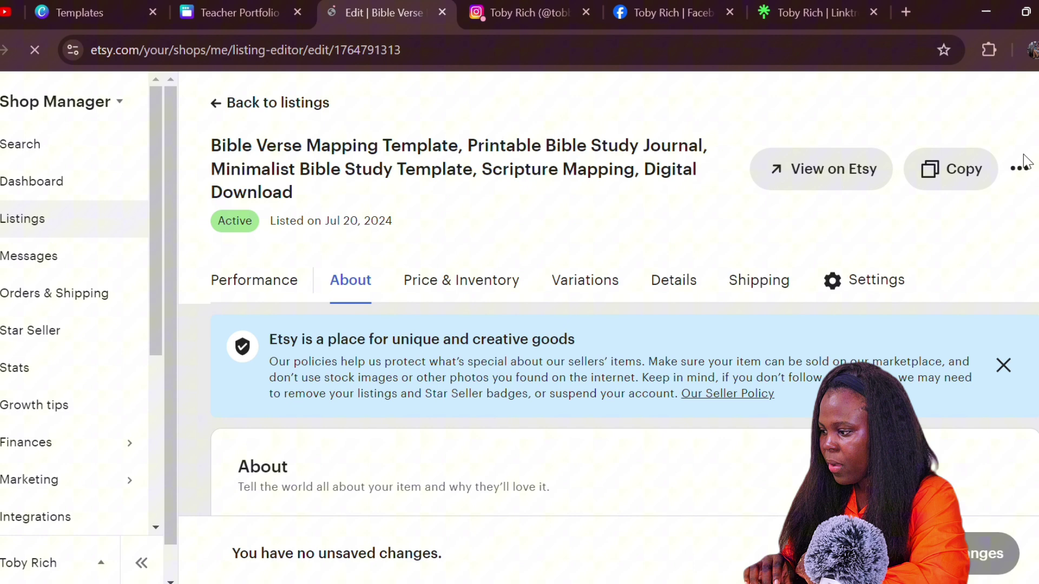
{"action": "left_click", "coordinate": [1030, 172]}
{"action": "left_click", "coordinate": [921, 339]}
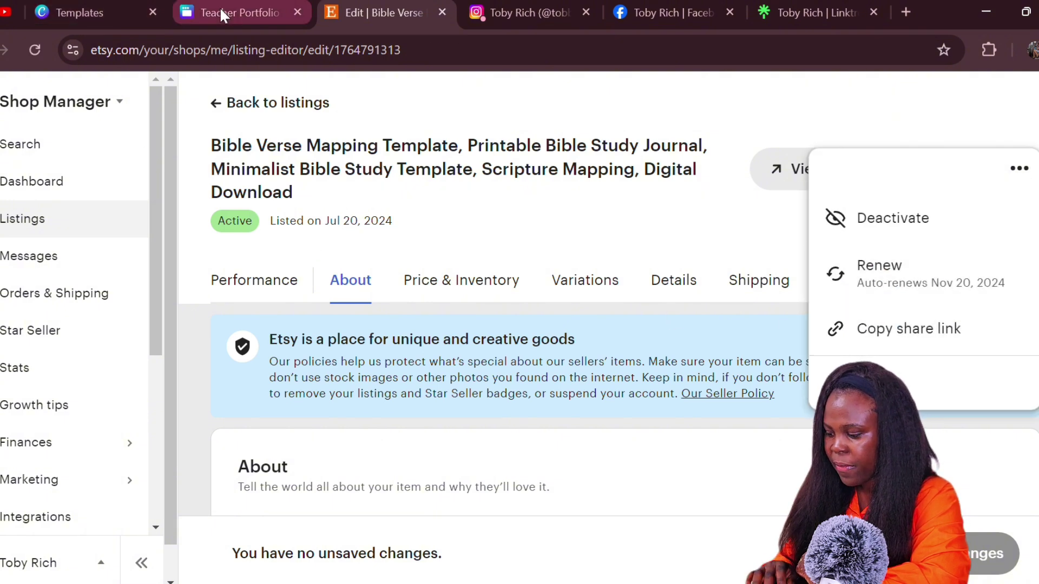
{"action": "left_click", "coordinate": [236, 12]}
- Attach the pasted Etsy share link to the Item 2 Verse Mapping image
{"action": "right_click", "coordinate": [718, 357]}
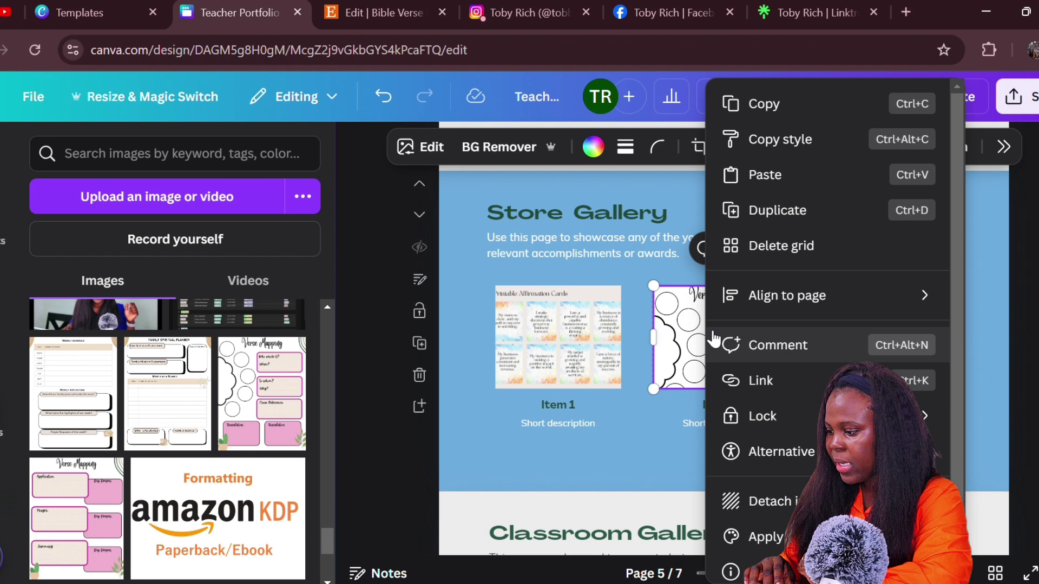
{"action": "left_click", "coordinate": [812, 379]}
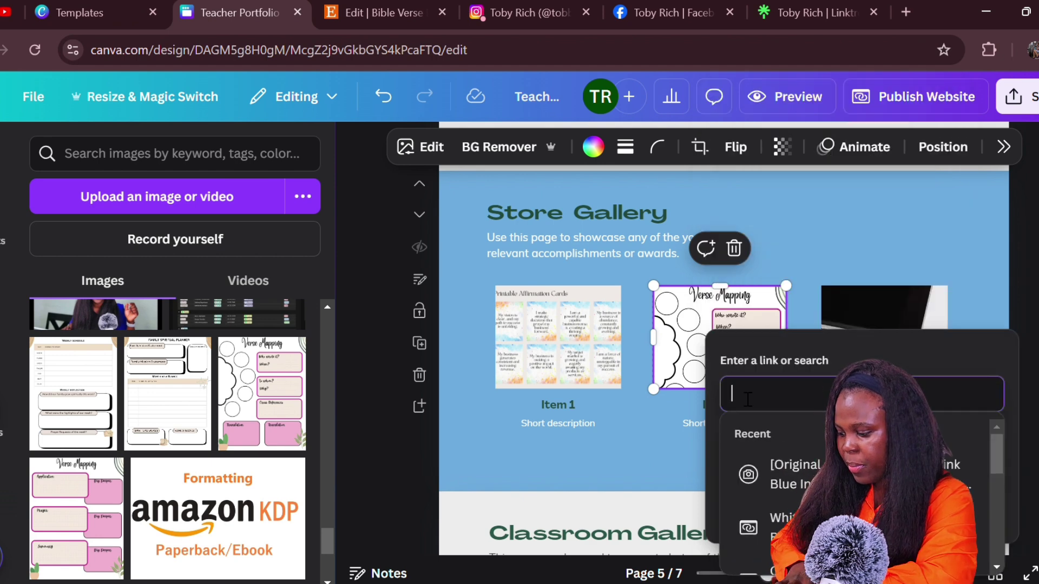
{"action": "key", "text": "ctrl+v"}
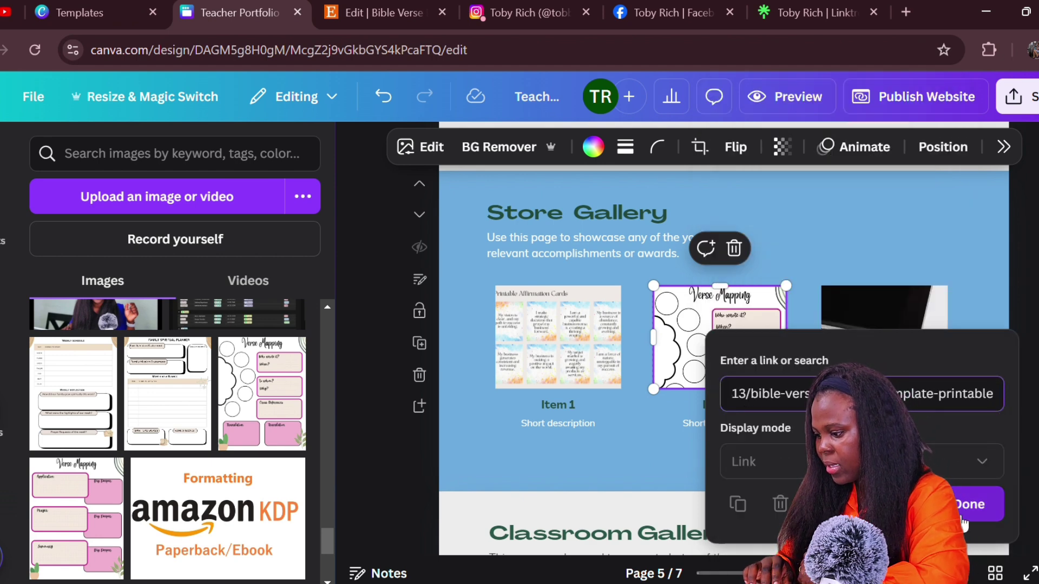
{"action": "left_click", "coordinate": [970, 504]}
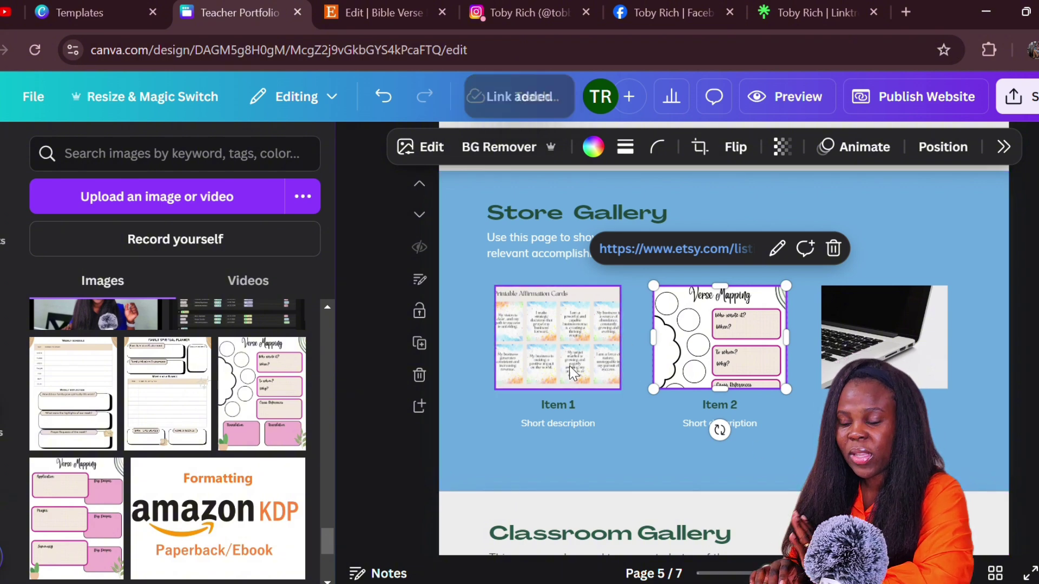
{"action": "scroll", "coordinate": [671, 426], "scroll_direction": "down", "scroll_amount": 3}
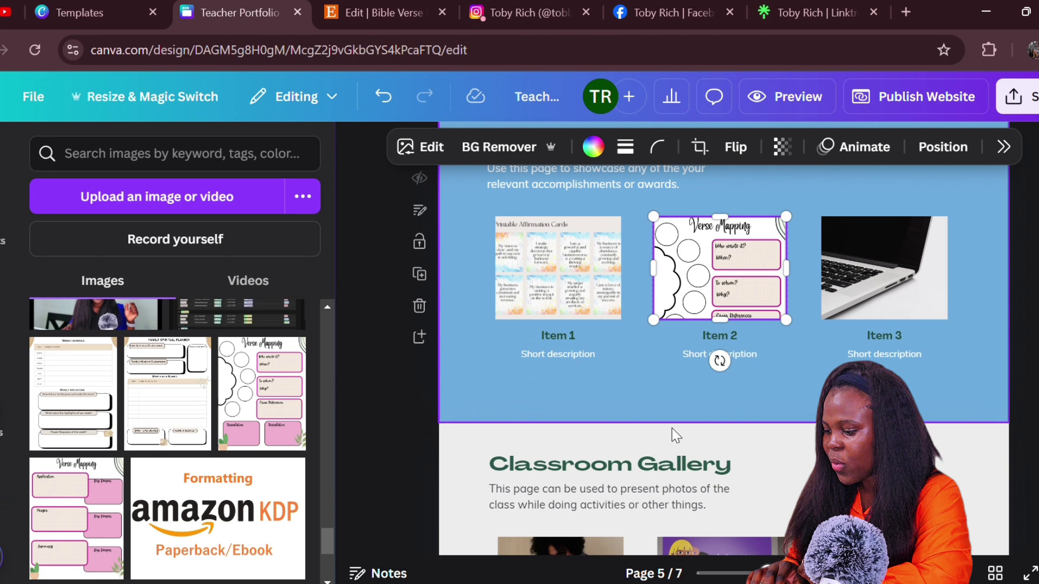
{"action": "scroll", "coordinate": [671, 426], "scroll_direction": "down", "scroll_amount": 2}
{"action": "scroll", "coordinate": [670, 426], "scroll_direction": "down", "scroll_amount": 2}
{"action": "scroll", "coordinate": [672, 426], "scroll_direction": "down", "scroll_amount": 3}
{"action": "scroll", "coordinate": [672, 426], "scroll_direction": "down", "scroll_amount": 2}
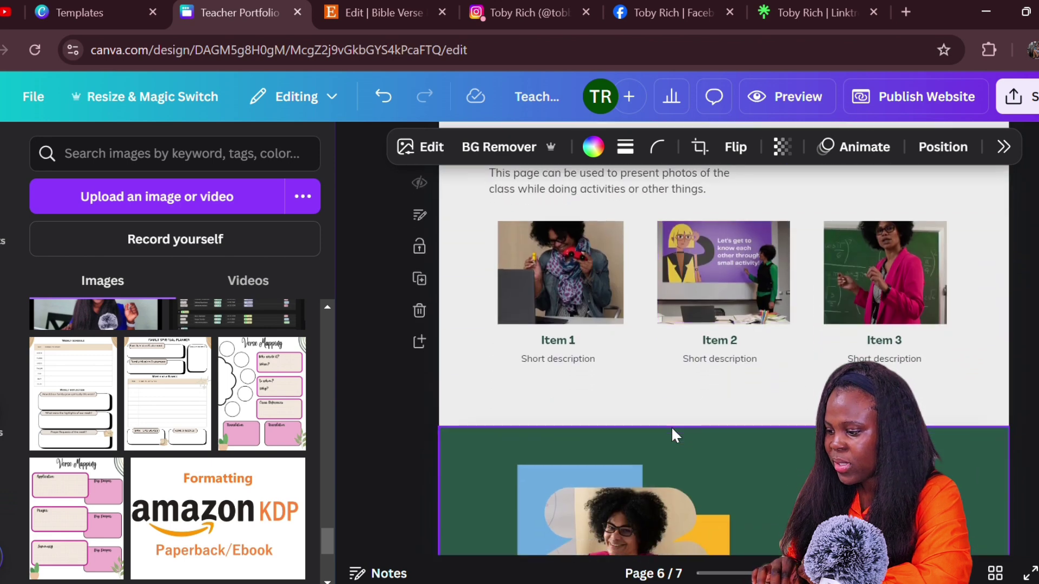
{"action": "scroll", "coordinate": [671, 426], "scroll_direction": "up", "scroll_amount": 4}
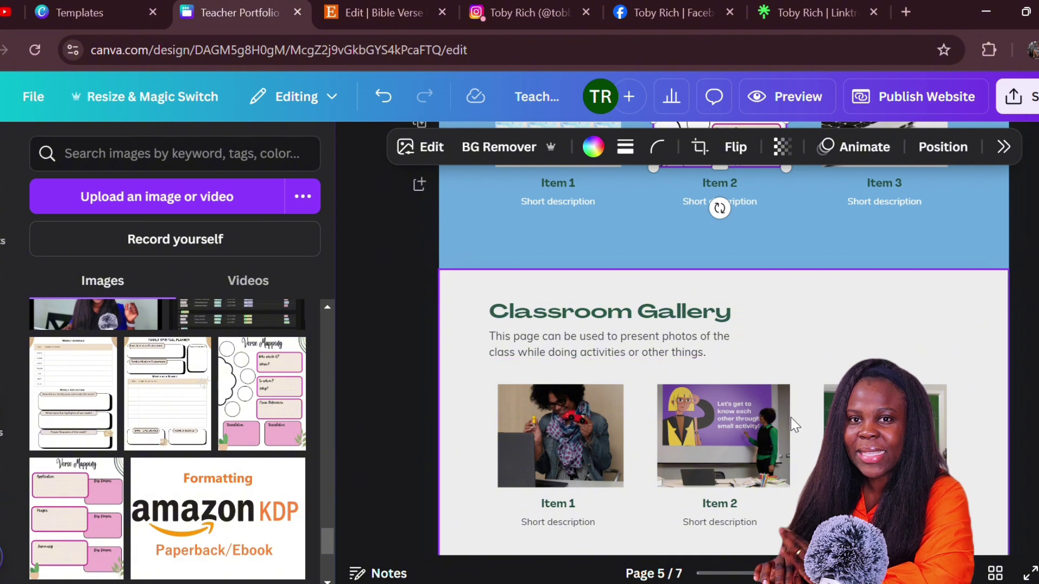
{"action": "scroll", "coordinate": [723, 365], "scroll_direction": "down", "scroll_amount": 5}
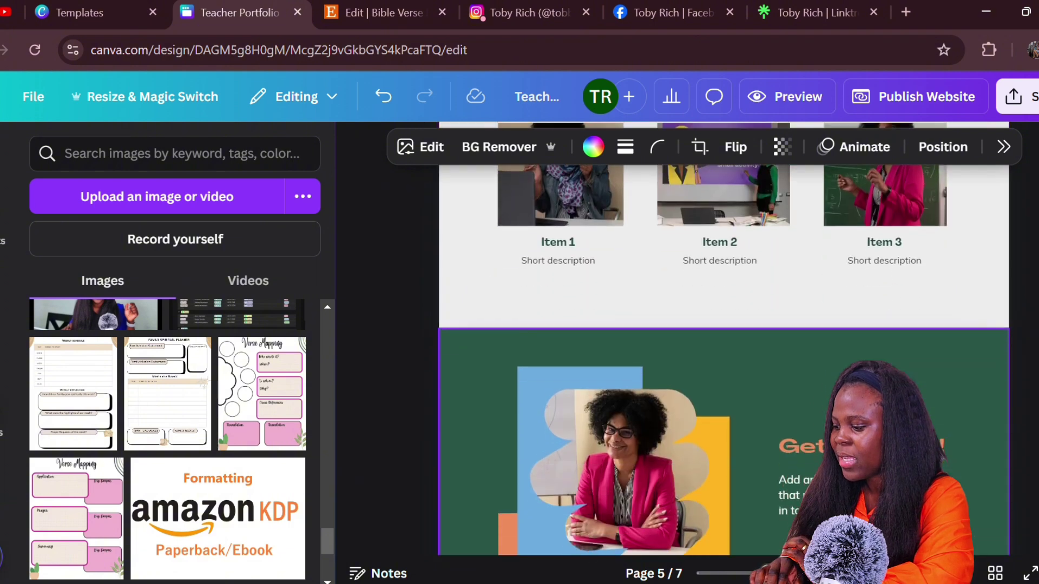
- Set the Get in touch page background colour to purple
{"action": "left_click", "coordinate": [479, 455]}
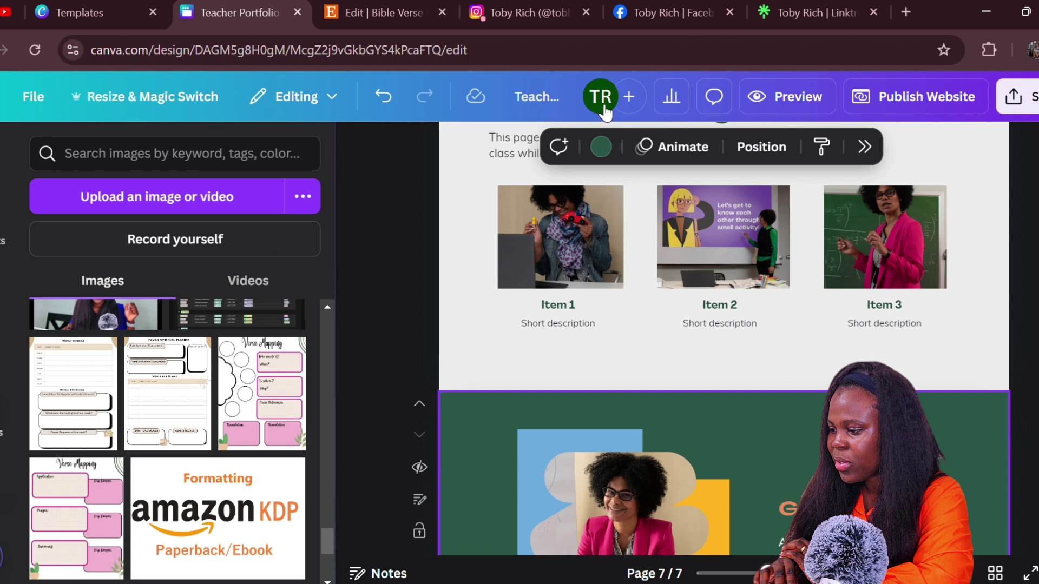
{"action": "left_click", "coordinate": [602, 148]}
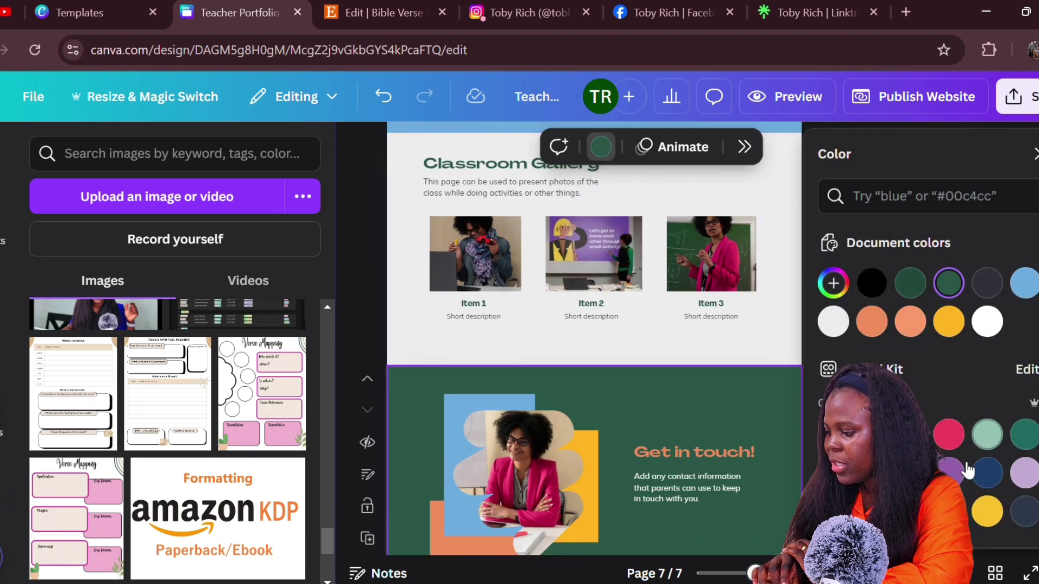
{"action": "left_click", "coordinate": [951, 472]}
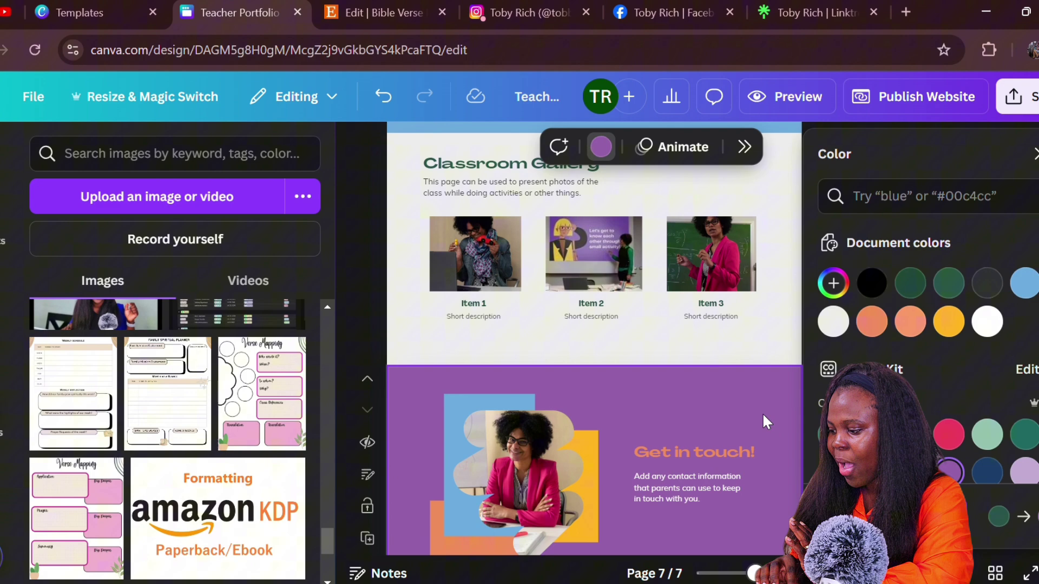
{"action": "left_click", "coordinate": [1034, 156]}
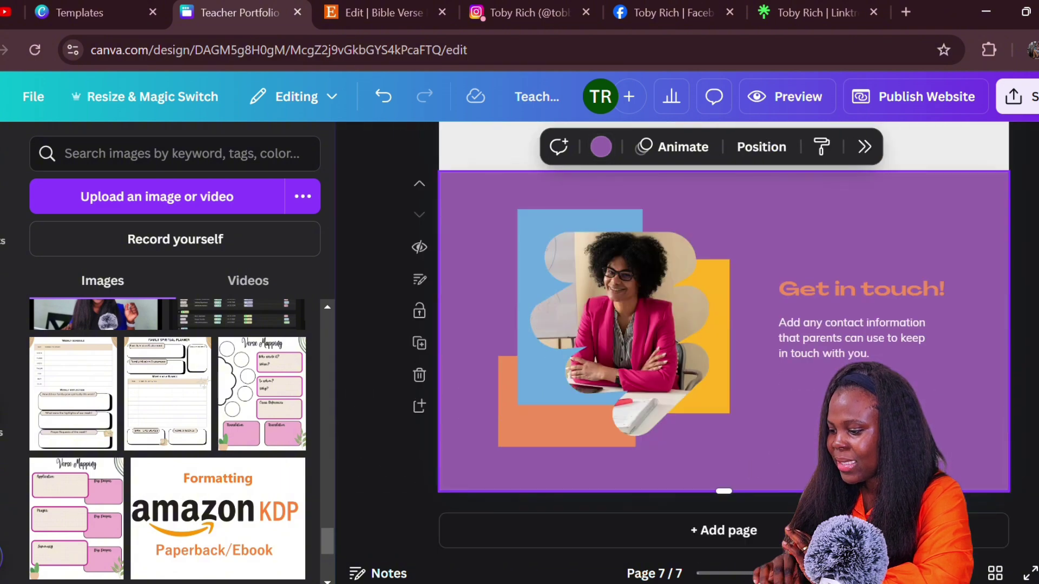
{"action": "scroll", "coordinate": [722, 324], "scroll_direction": "up", "scroll_amount": 10}
{"action": "scroll", "coordinate": [723, 325], "scroll_direction": "up", "scroll_amount": 5}
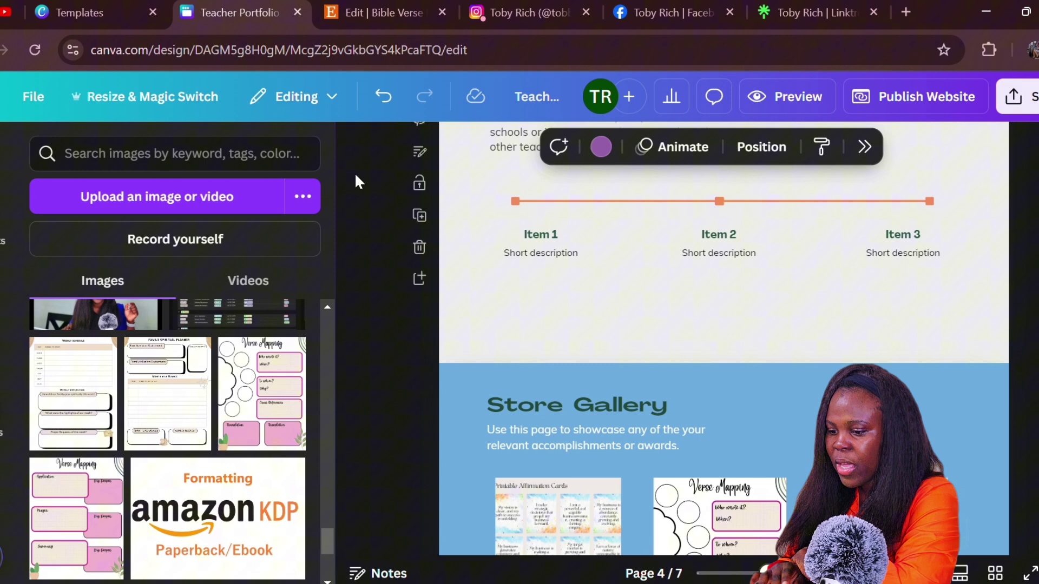
{"action": "scroll", "coordinate": [661, 348], "scroll_direction": "up", "scroll_amount": 3}
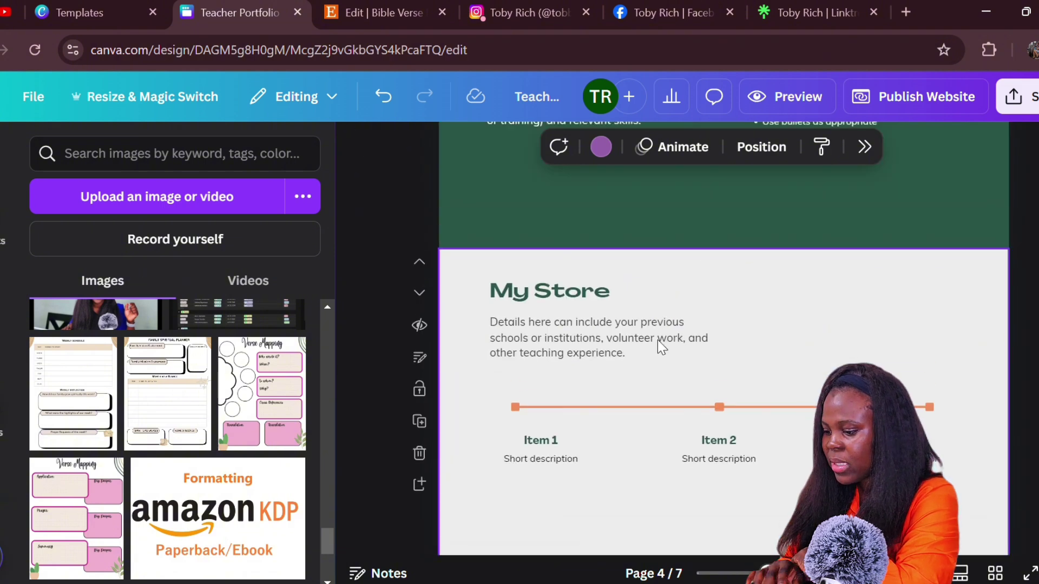
- Add a blank page below My Store and bring up the website templates panel
{"action": "left_click", "coordinate": [420, 485]}
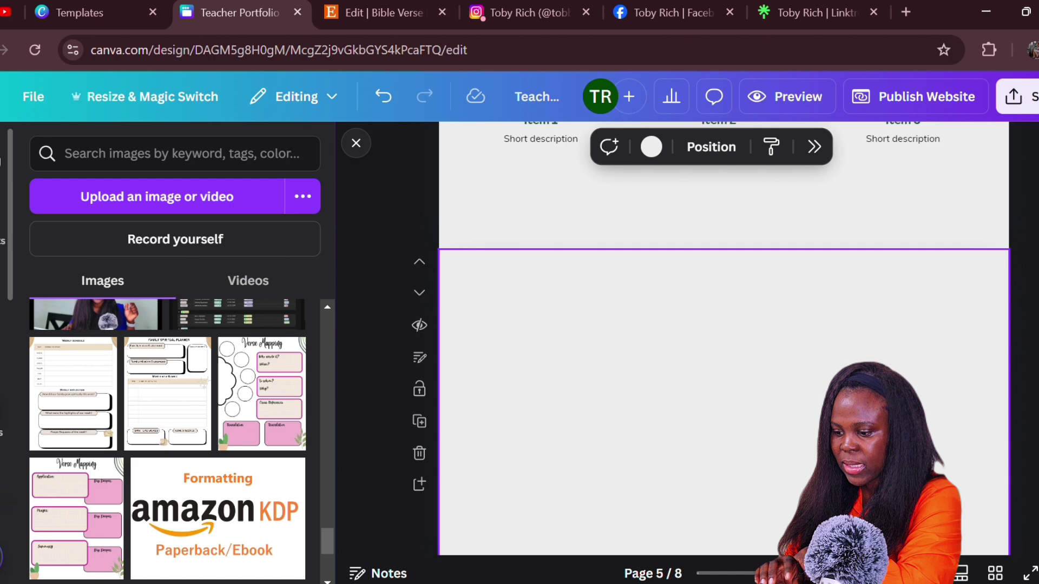
{"action": "left_click", "coordinate": [5, 162]}
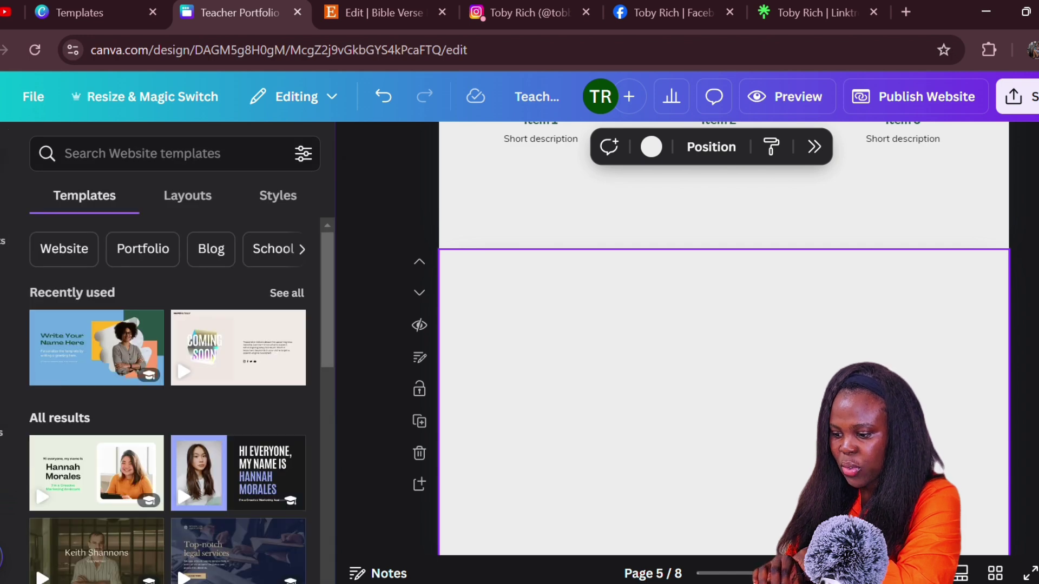
{"action": "scroll", "coordinate": [167, 471], "scroll_direction": "down", "scroll_amount": 3}
{"action": "scroll", "coordinate": [166, 471], "scroll_direction": "down", "scroll_amount": 3}
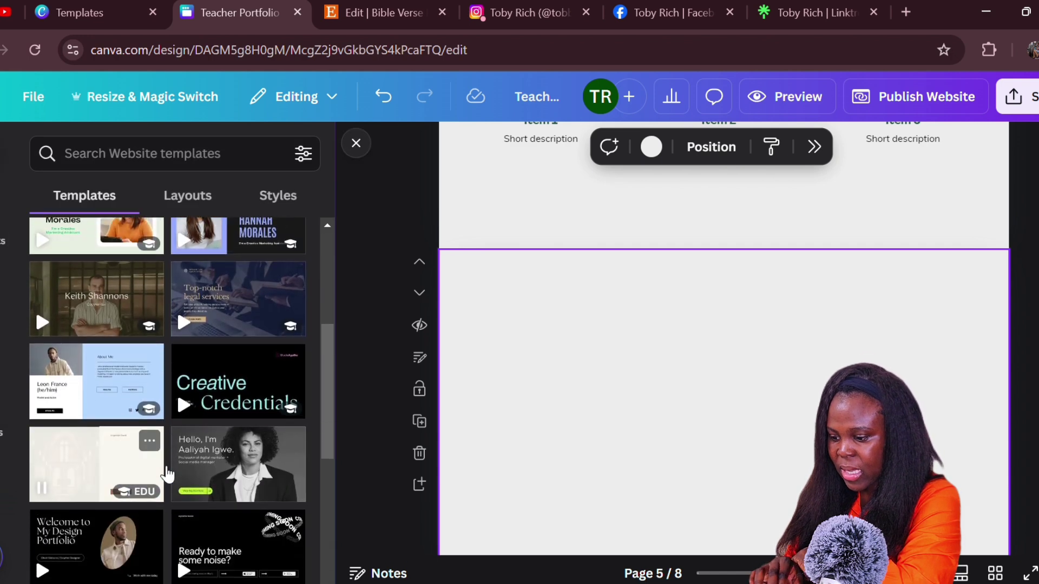
{"action": "scroll", "coordinate": [166, 472], "scroll_direction": "down", "scroll_amount": 3}
{"action": "scroll", "coordinate": [166, 471], "scroll_direction": "down", "scroll_amount": 3}
{"action": "scroll", "coordinate": [160, 465], "scroll_direction": "down", "scroll_amount": 2}
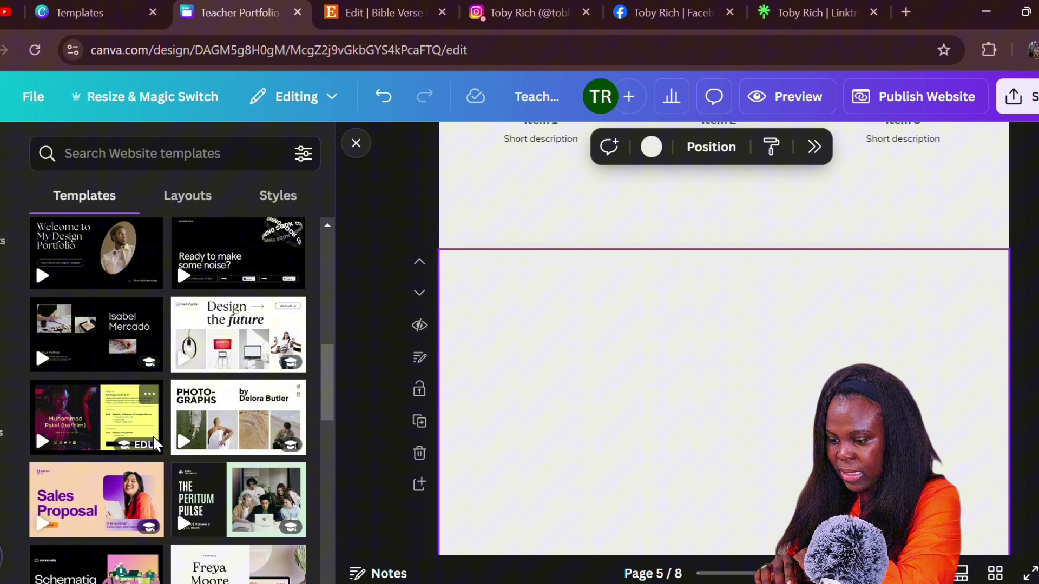
{"action": "scroll", "coordinate": [154, 503], "scroll_direction": "down", "scroll_amount": 2}
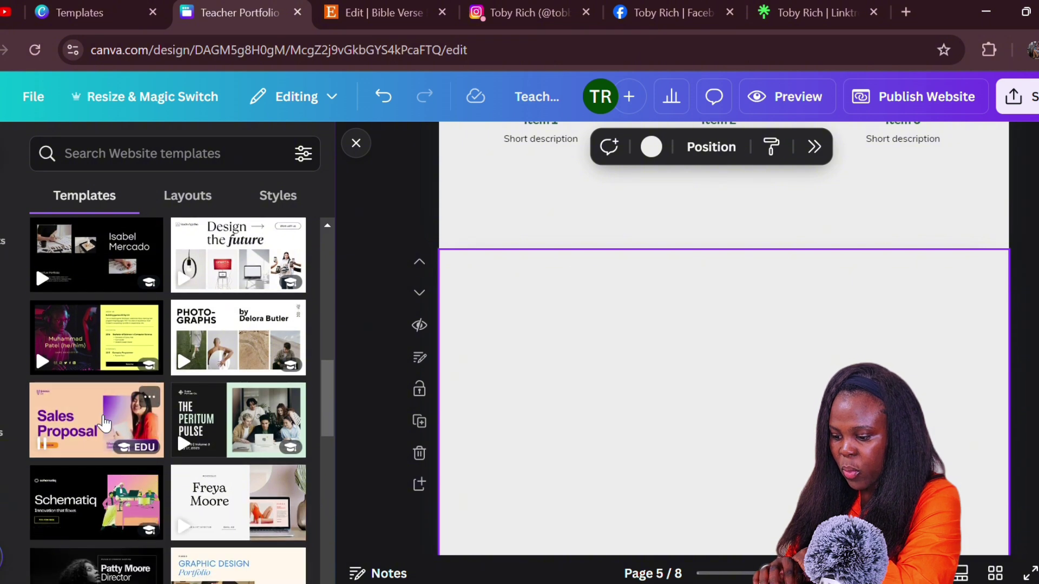
- Put the Sales Proposal Website template's orange statement page on the new blank page
{"action": "left_click", "coordinate": [98, 426]}
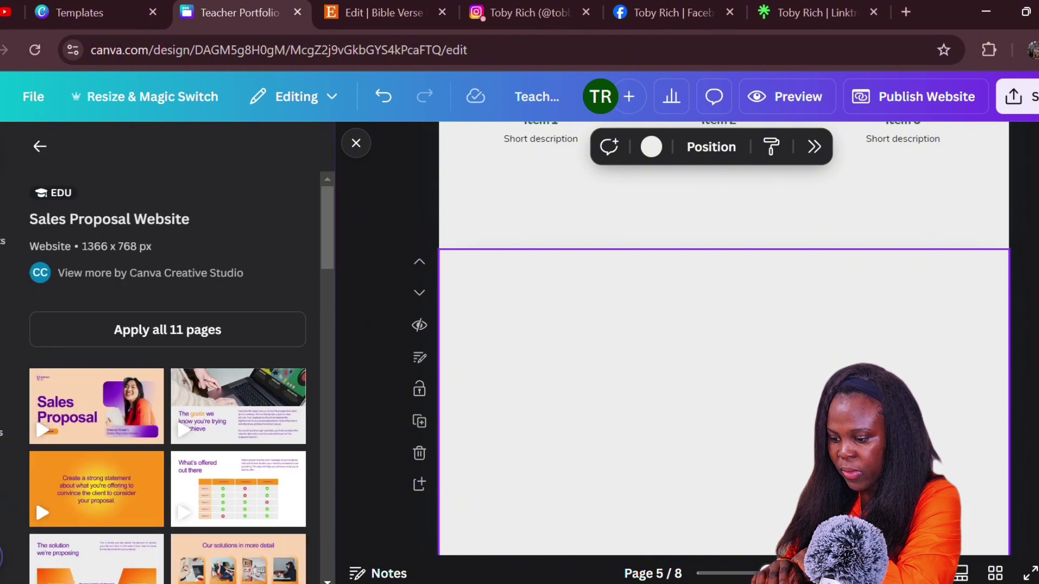
{"action": "left_click", "coordinate": [110, 490]}
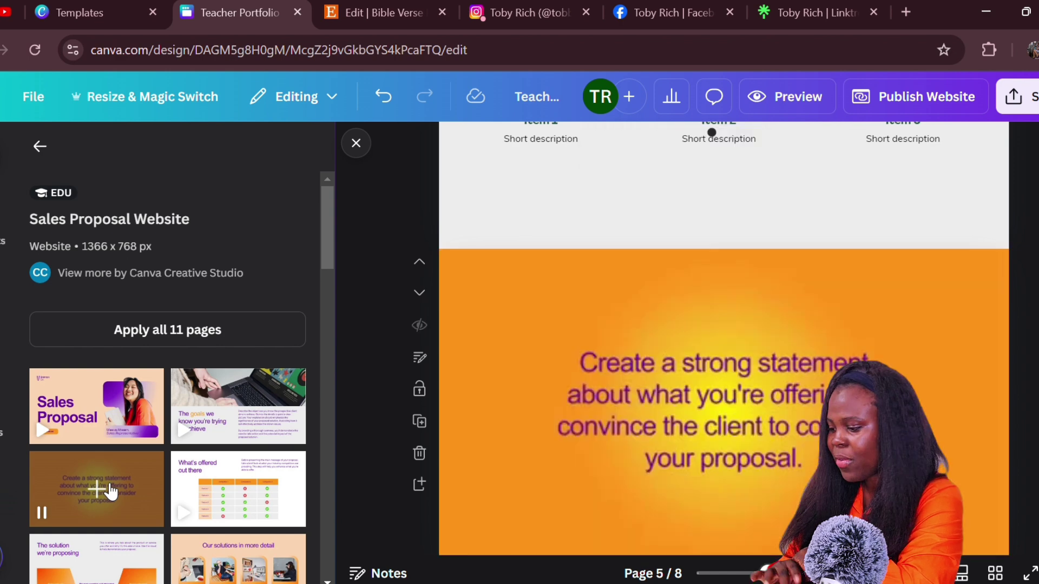
{"action": "scroll", "coordinate": [722, 365], "scroll_direction": "down", "scroll_amount": 3}
{"action": "scroll", "coordinate": [676, 375], "scroll_direction": "up", "scroll_amount": 3}
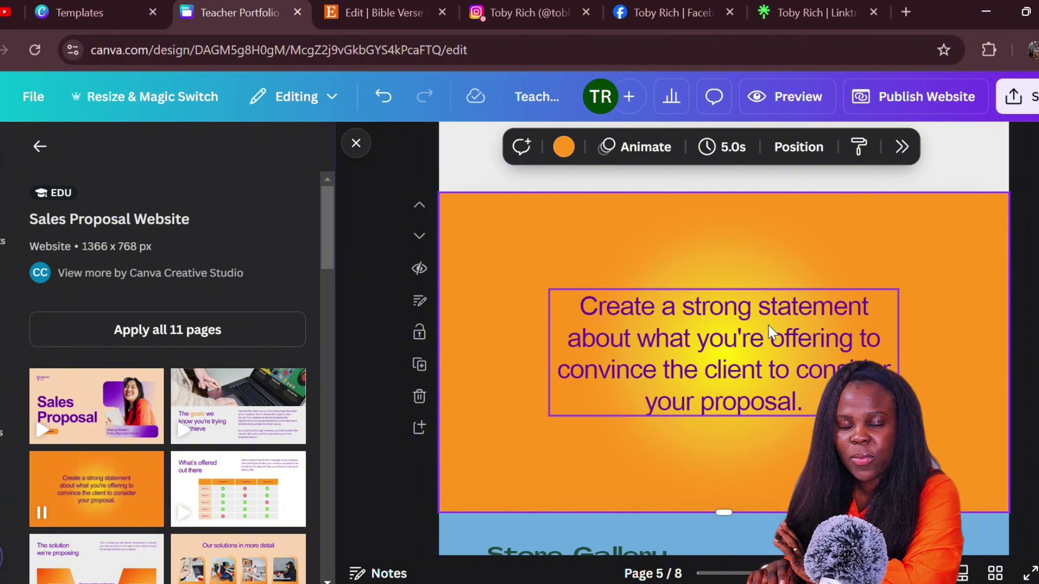
- Bring the eighth page, the purple Get in touch section, into view
{"action": "left_click", "coordinate": [718, 345]}
{"action": "scroll", "coordinate": [718, 342], "scroll_direction": "down", "scroll_amount": 5}
{"action": "scroll", "coordinate": [718, 340], "scroll_direction": "down", "scroll_amount": 3}
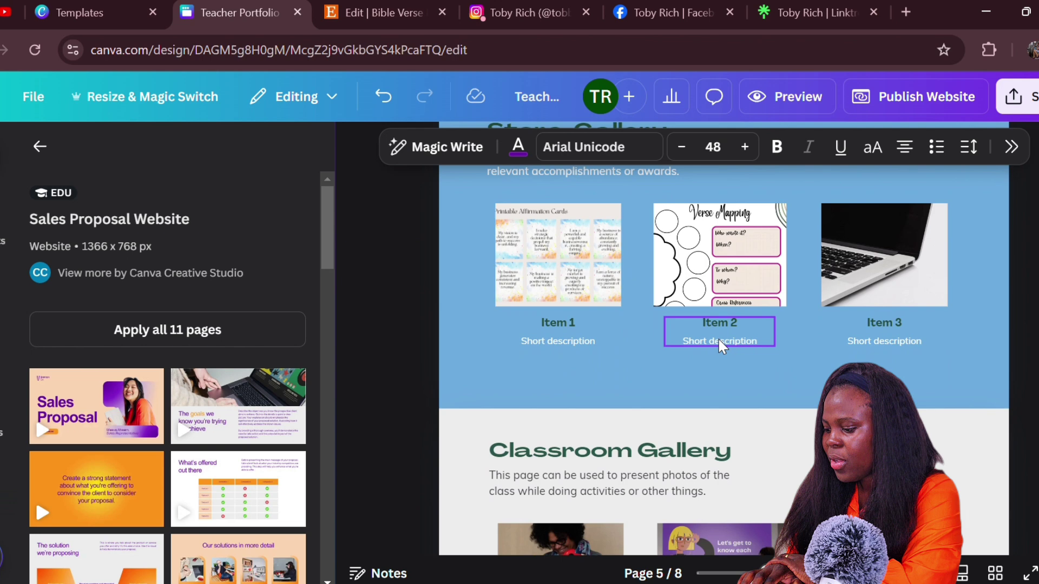
{"action": "scroll", "coordinate": [718, 337], "scroll_direction": "down", "scroll_amount": 8}
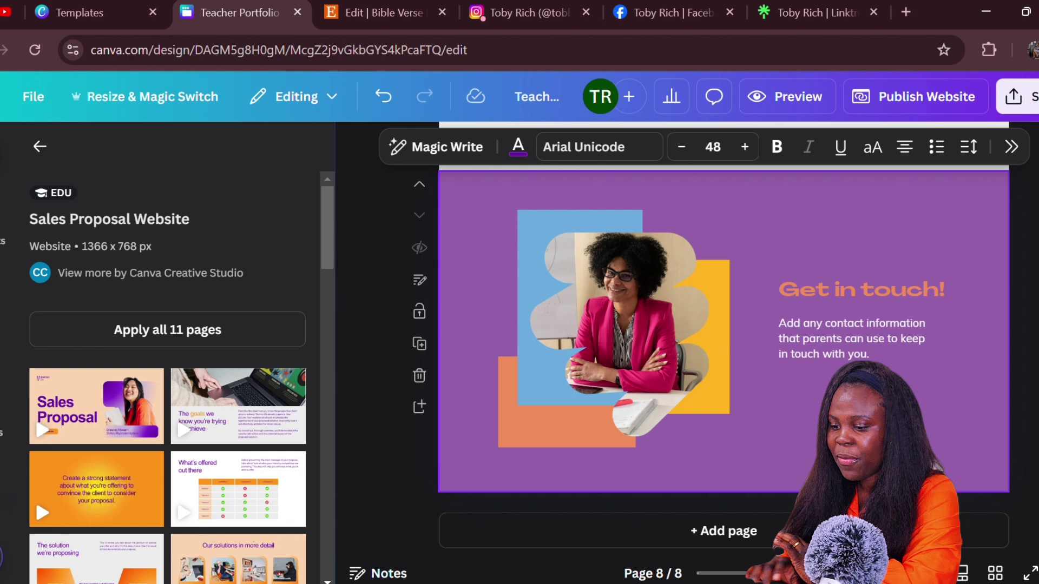
- Search the Elements library for 'facebook icon' and filter the results to Graphics
{"action": "left_click", "coordinate": [6, 236]}
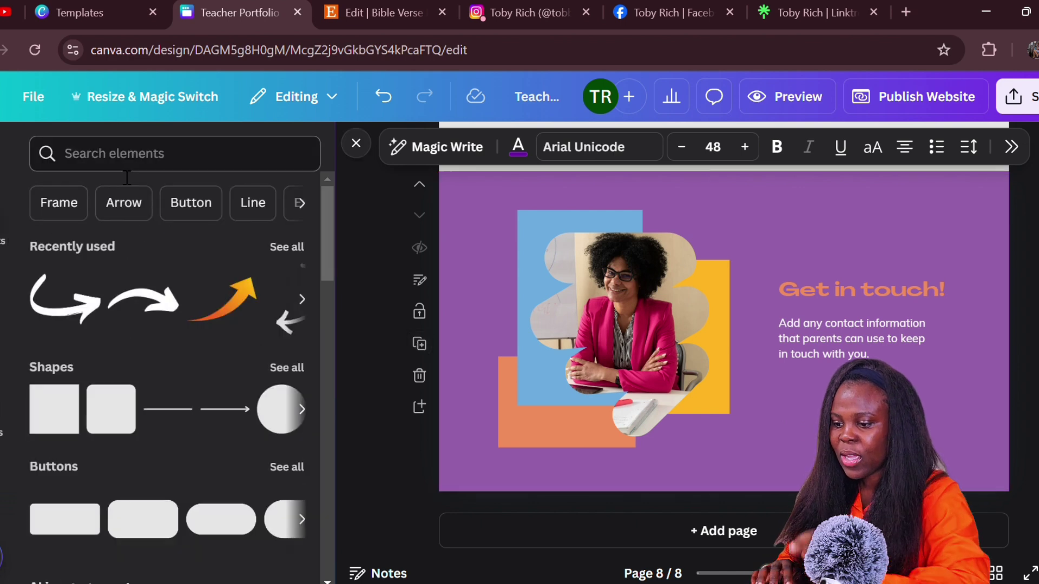
{"action": "left_click", "coordinate": [126, 154]}
{"action": "type", "text": "fac"}
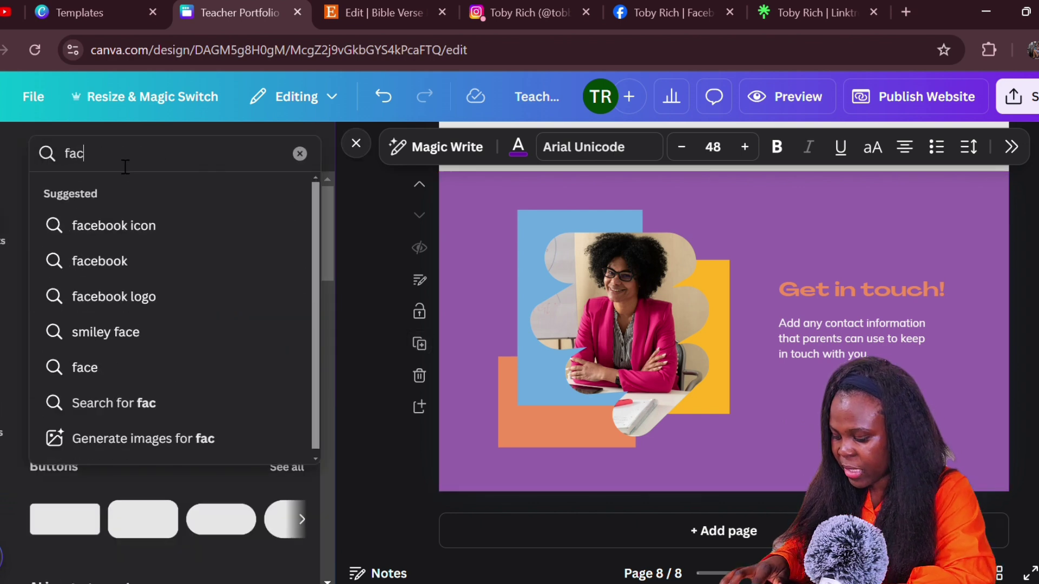
{"action": "type", "text": "ebook"}
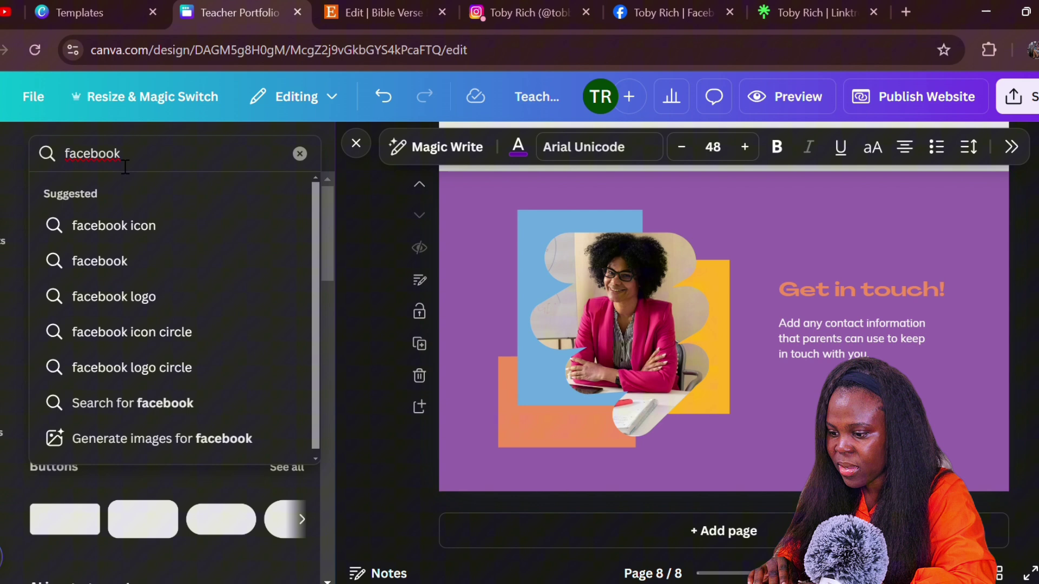
{"action": "left_click", "coordinate": [114, 226]}
{"action": "mouse_move", "coordinate": [143, 446]}
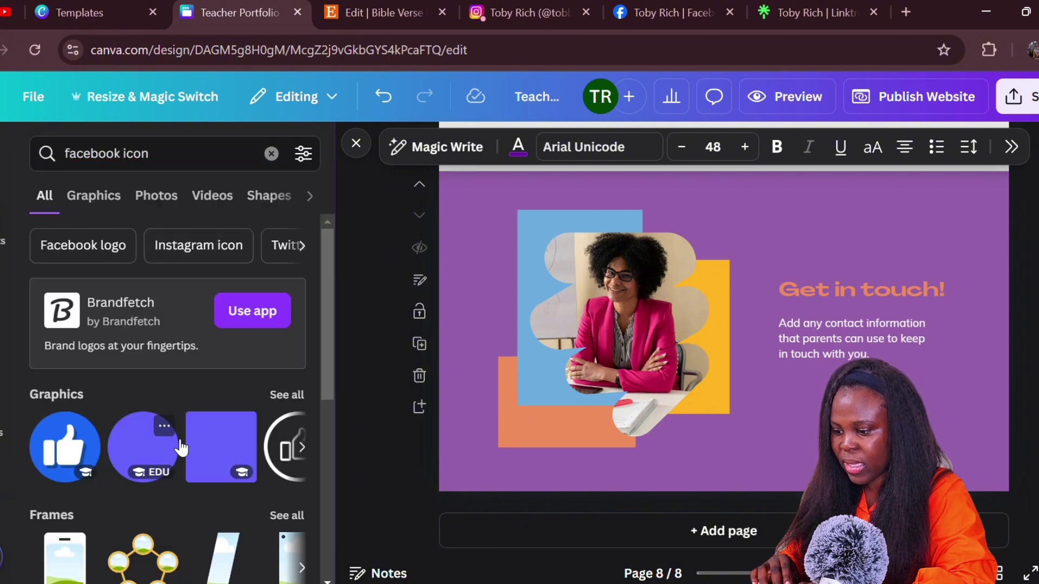
{"action": "scroll", "coordinate": [181, 432], "scroll_direction": "down", "scroll_amount": 2}
{"action": "scroll", "coordinate": [182, 432], "scroll_direction": "up", "scroll_amount": 2}
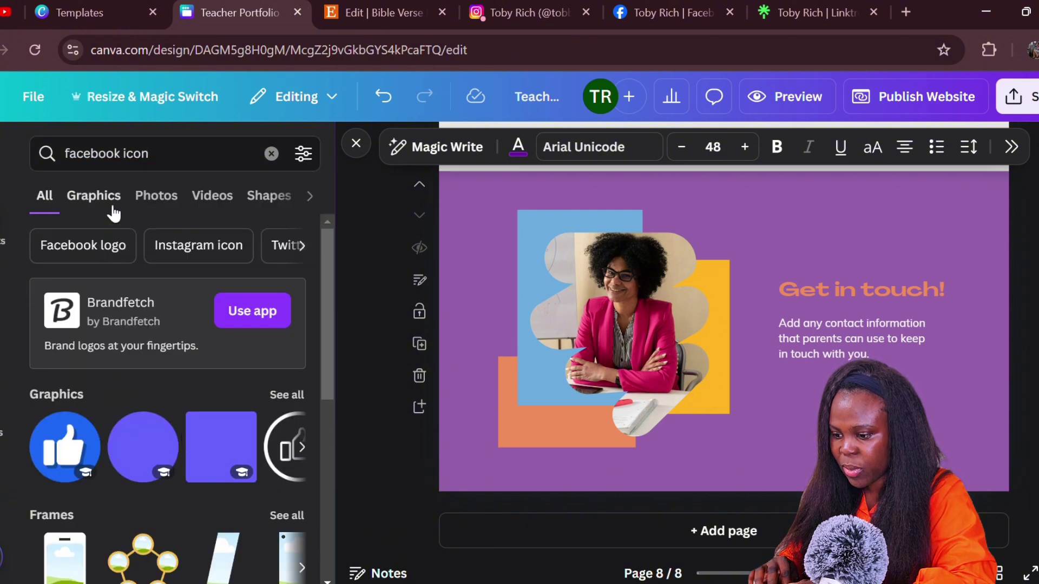
{"action": "left_click", "coordinate": [93, 195]}
{"action": "scroll", "coordinate": [135, 457], "scroll_direction": "down", "scroll_amount": 5}
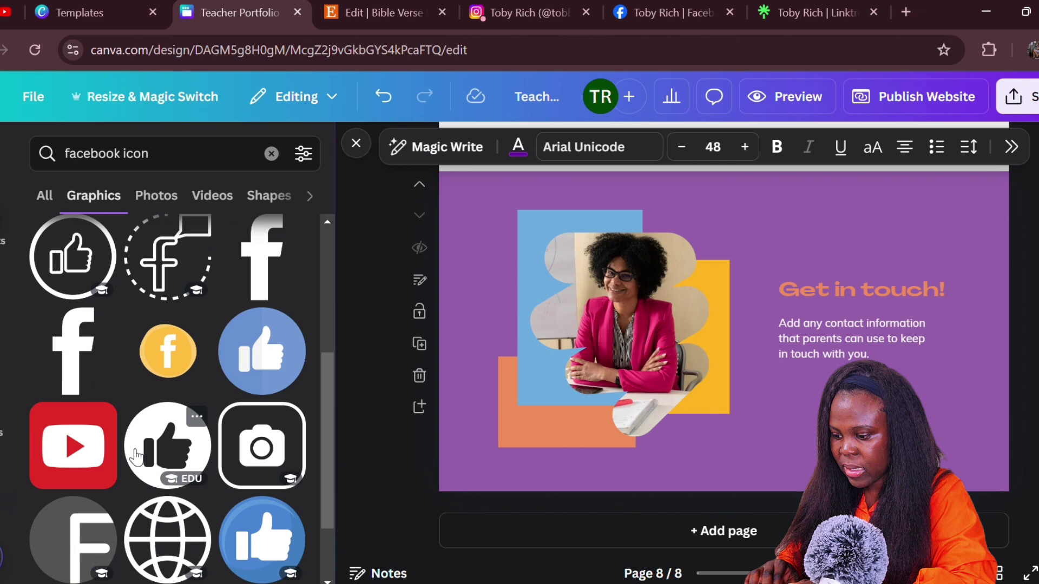
{"action": "scroll", "coordinate": [136, 457], "scroll_direction": "down", "scroll_amount": 3}
{"action": "scroll", "coordinate": [135, 456], "scroll_direction": "up", "scroll_amount": 6}
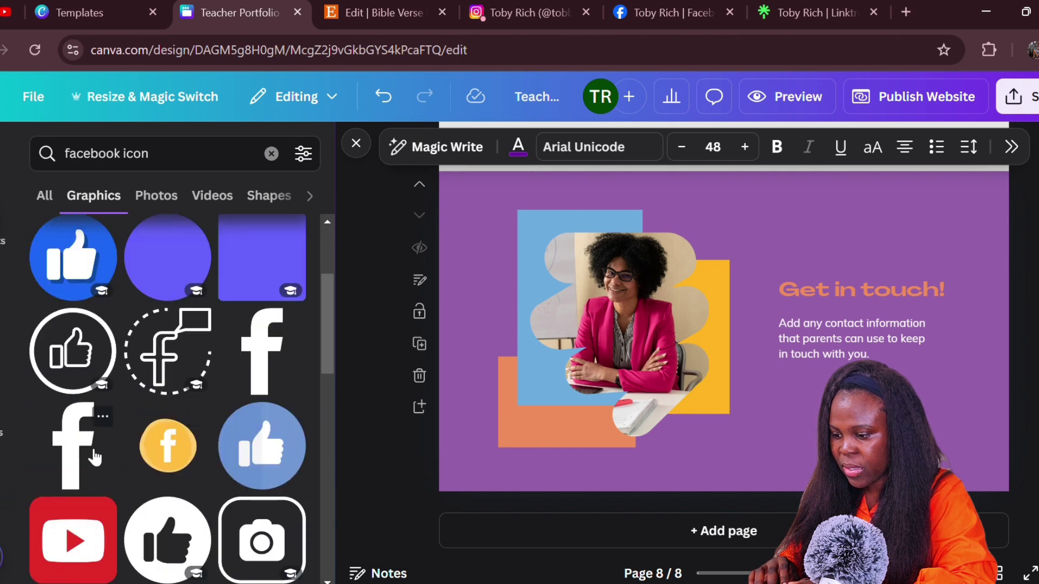
- Add the white Facebook f and shrink it into place below the contact text
{"action": "left_click", "coordinate": [75, 446]}
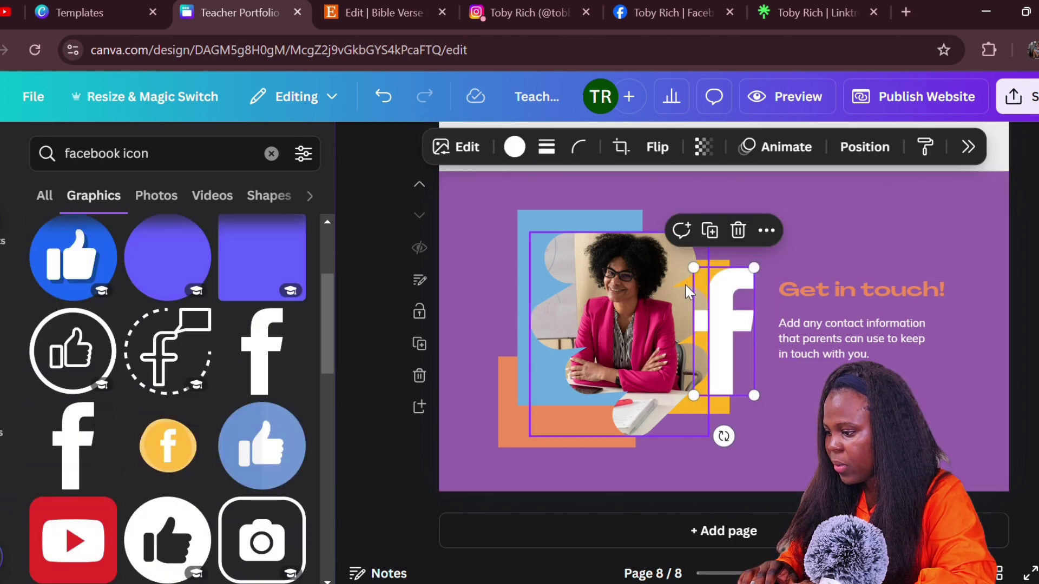
{"action": "left_click_drag", "start_coordinate": [730, 320], "coordinate": [790, 396]}
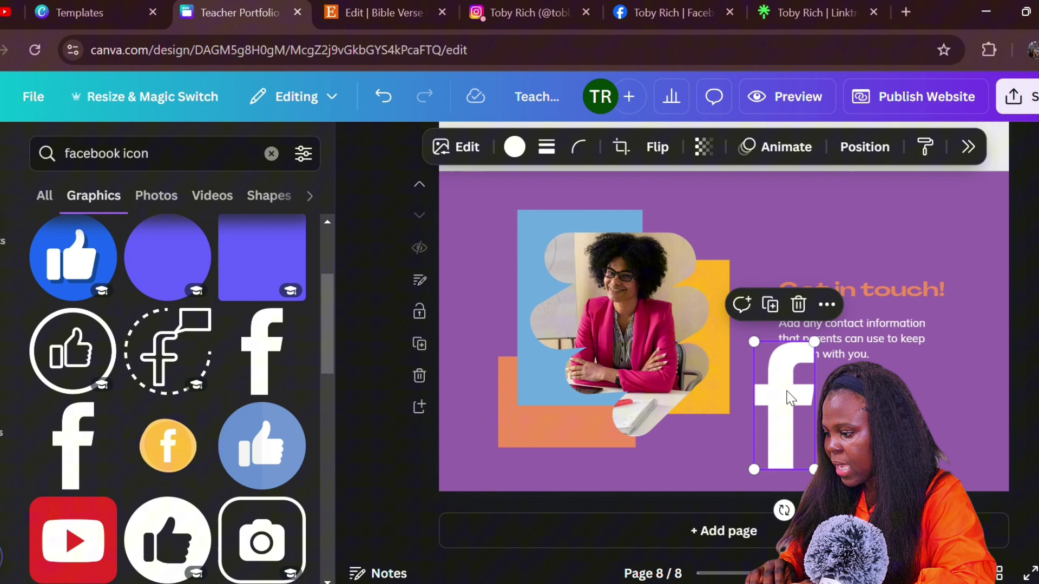
{"action": "left_click_drag", "start_coordinate": [766, 353], "coordinate": [803, 414]}
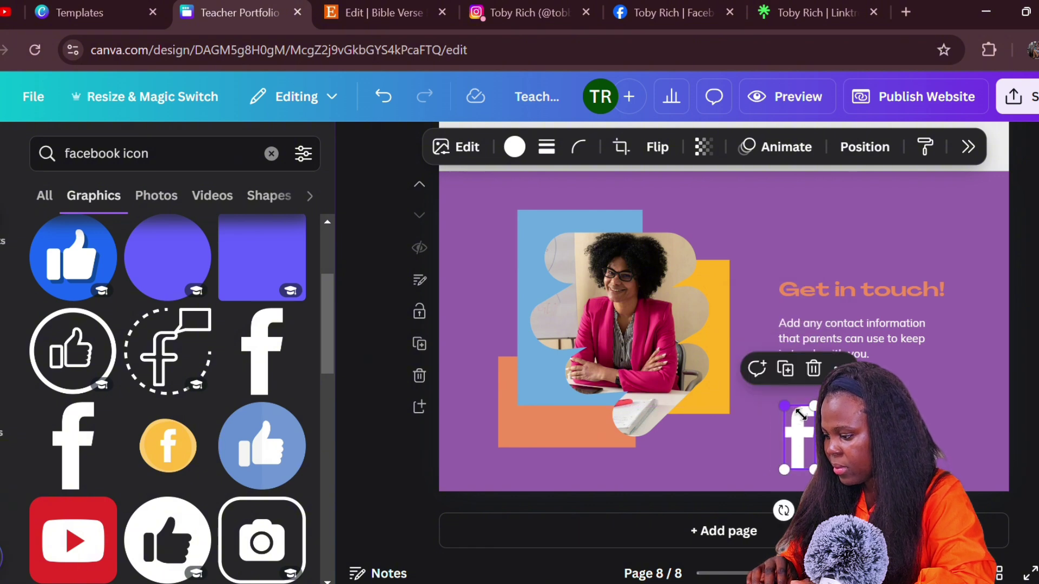
{"action": "left_click_drag", "start_coordinate": [798, 459], "coordinate": [791, 436]}
{"action": "right_click", "coordinate": [791, 436]}
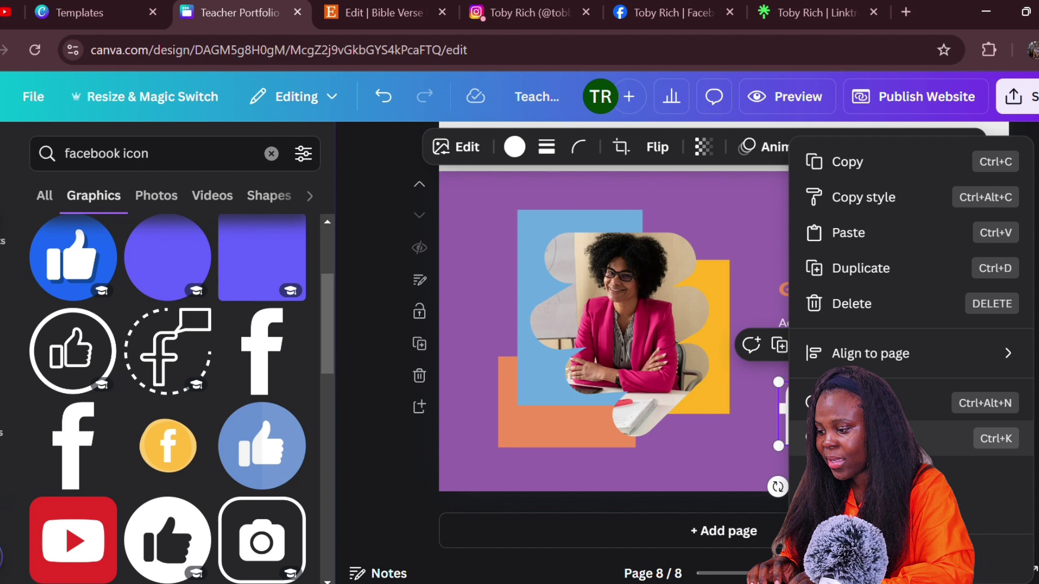
{"action": "left_click", "coordinate": [798, 439]}
{"action": "type", "text": "ww"}
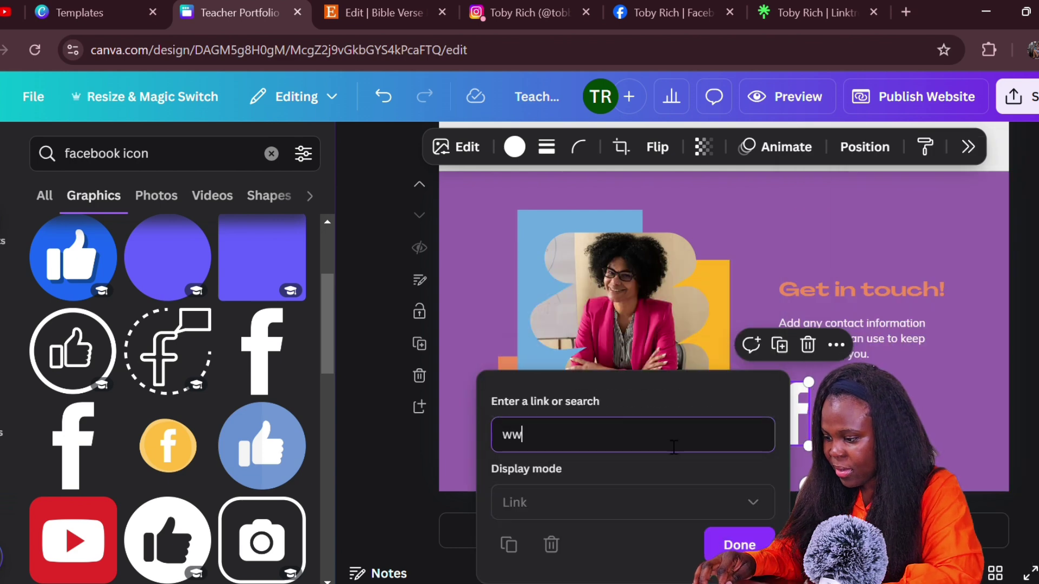
{"action": "type", "text": "w.fac"}
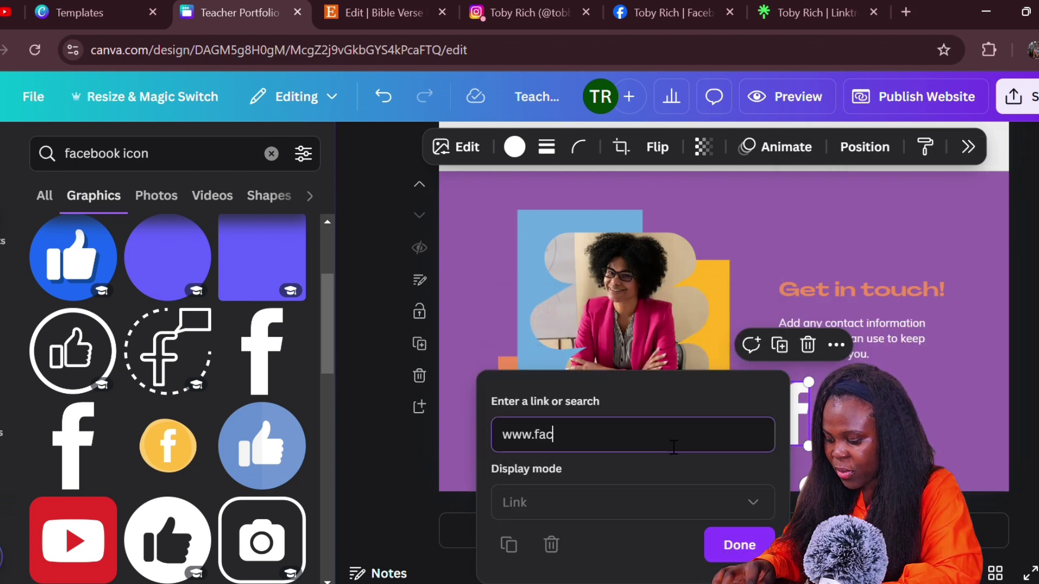
{"action": "type", "text": "ebook.com"}
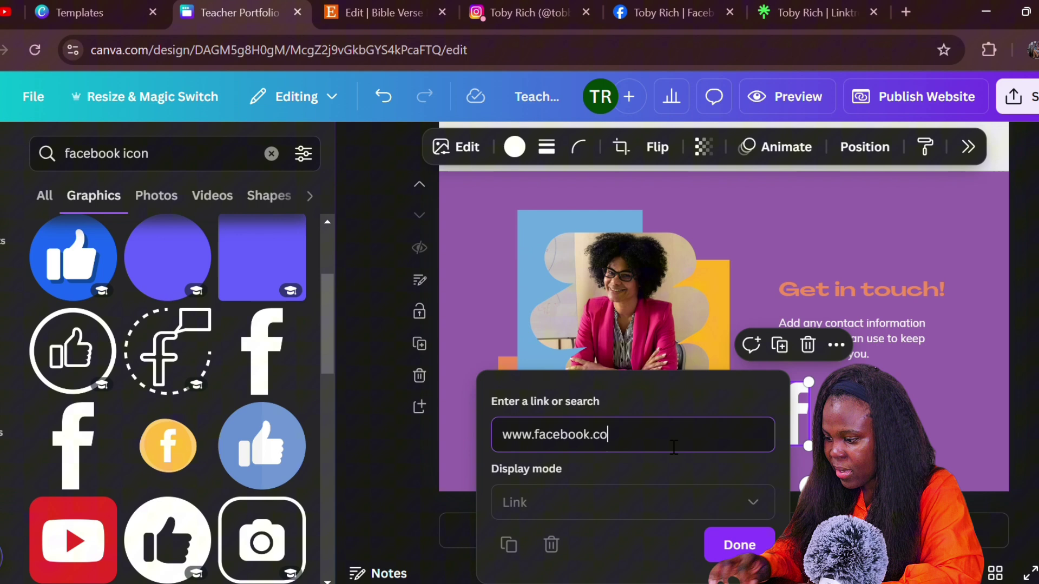
{"action": "left_click", "coordinate": [734, 545]}
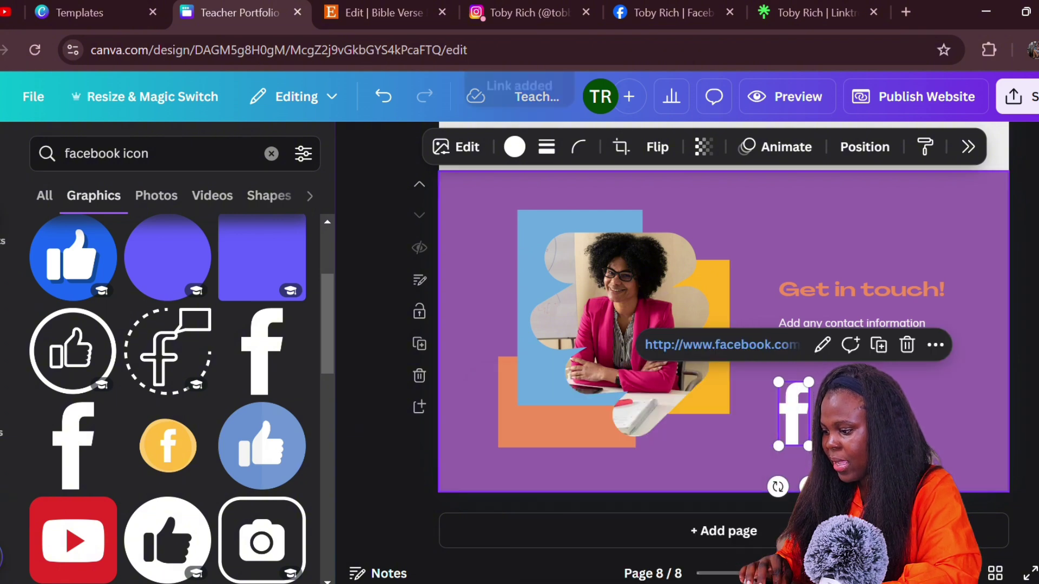
{"action": "left_click", "coordinate": [794, 434]}
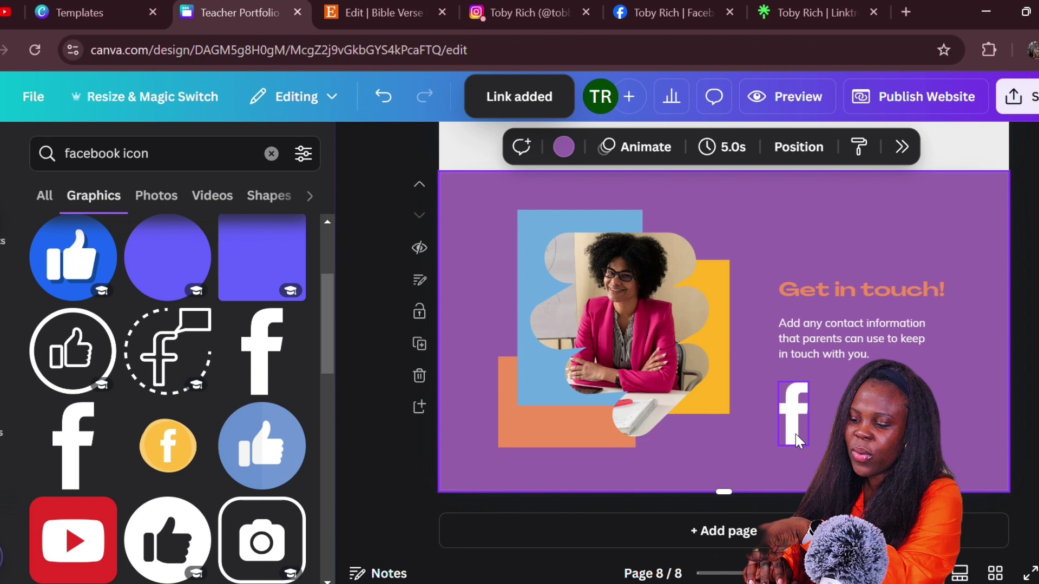
{"action": "scroll", "coordinate": [723, 325], "scroll_direction": "up", "scroll_amount": 4}
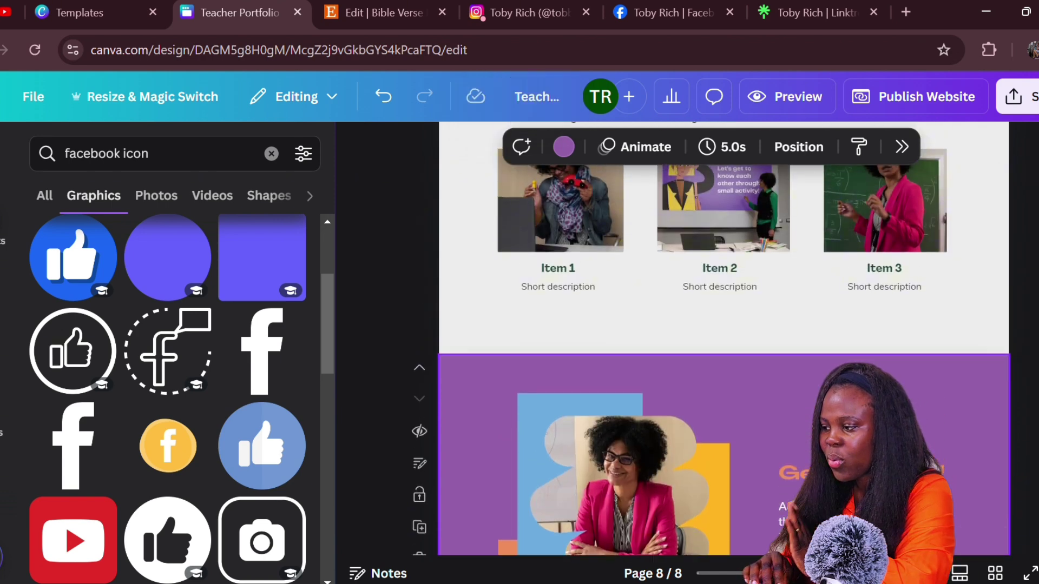
{"action": "left_click", "coordinate": [798, 97]}
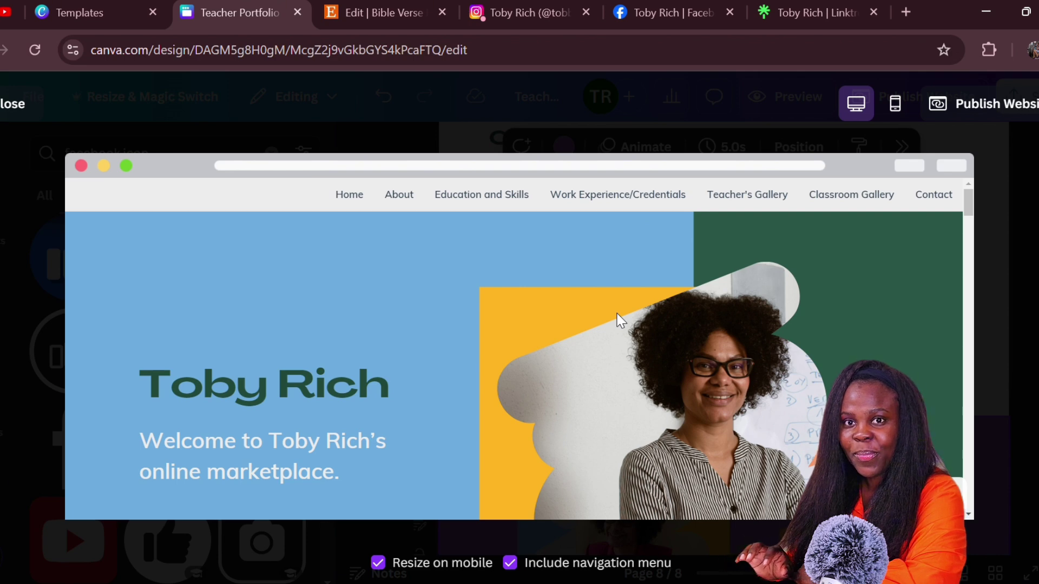
{"action": "scroll", "coordinate": [617, 319], "scroll_direction": "down", "scroll_amount": 4}
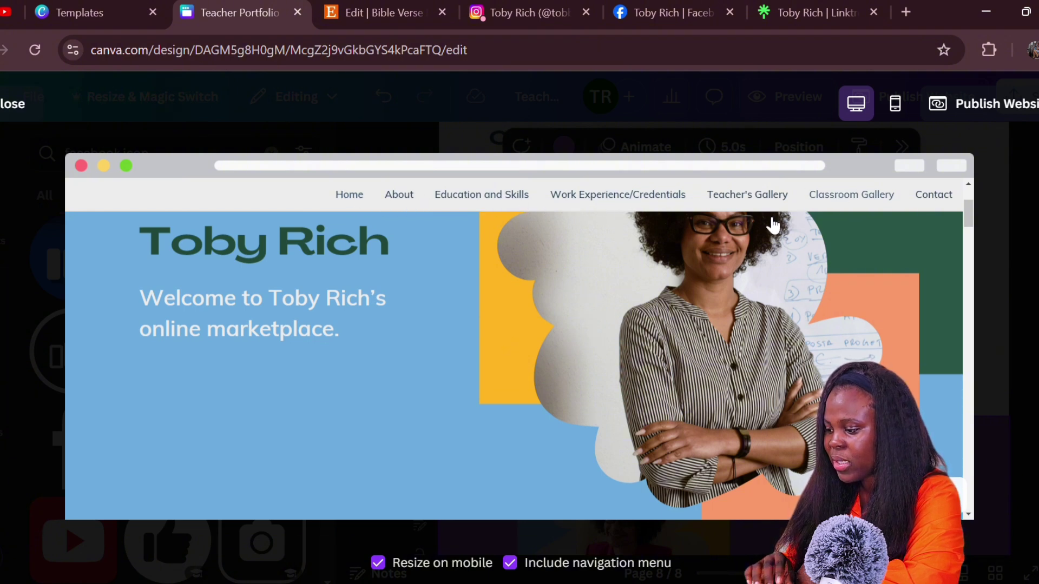
{"action": "scroll", "coordinate": [487, 350], "scroll_direction": "down", "scroll_amount": 4}
{"action": "scroll", "coordinate": [485, 349], "scroll_direction": "down", "scroll_amount": 4}
{"action": "scroll", "coordinate": [485, 350], "scroll_direction": "down", "scroll_amount": 3}
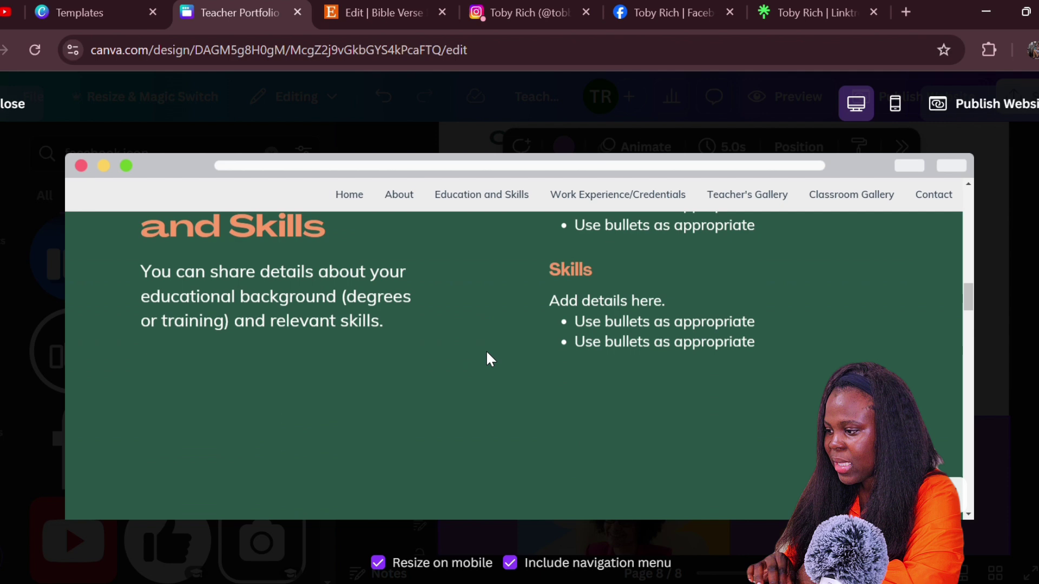
{"action": "scroll", "coordinate": [486, 349], "scroll_direction": "down", "scroll_amount": 4}
{"action": "scroll", "coordinate": [486, 351], "scroll_direction": "down", "scroll_amount": 4}
{"action": "scroll", "coordinate": [486, 351], "scroll_direction": "down", "scroll_amount": 3}
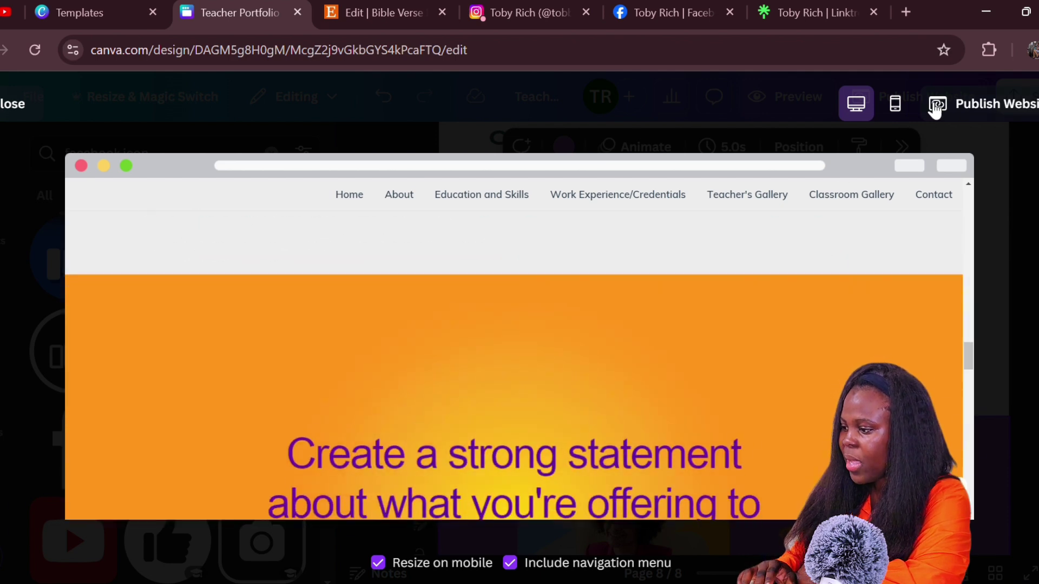
{"action": "left_click", "coordinate": [896, 104]}
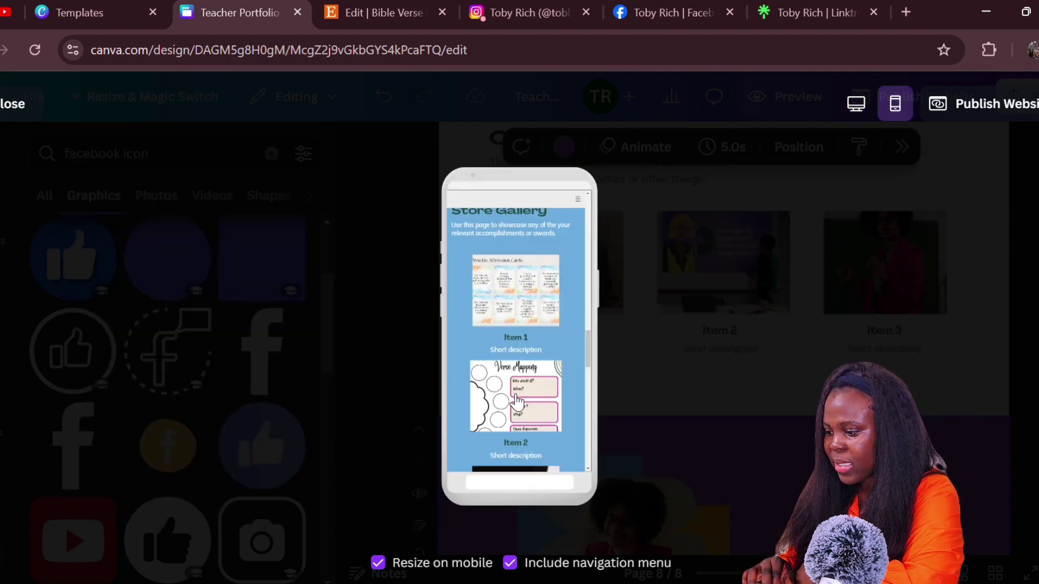
{"action": "scroll", "coordinate": [518, 400], "scroll_direction": "down", "scroll_amount": 5}
{"action": "scroll", "coordinate": [509, 391], "scroll_direction": "down", "scroll_amount": 5}
{"action": "scroll", "coordinate": [509, 392], "scroll_direction": "up", "scroll_amount": 3}
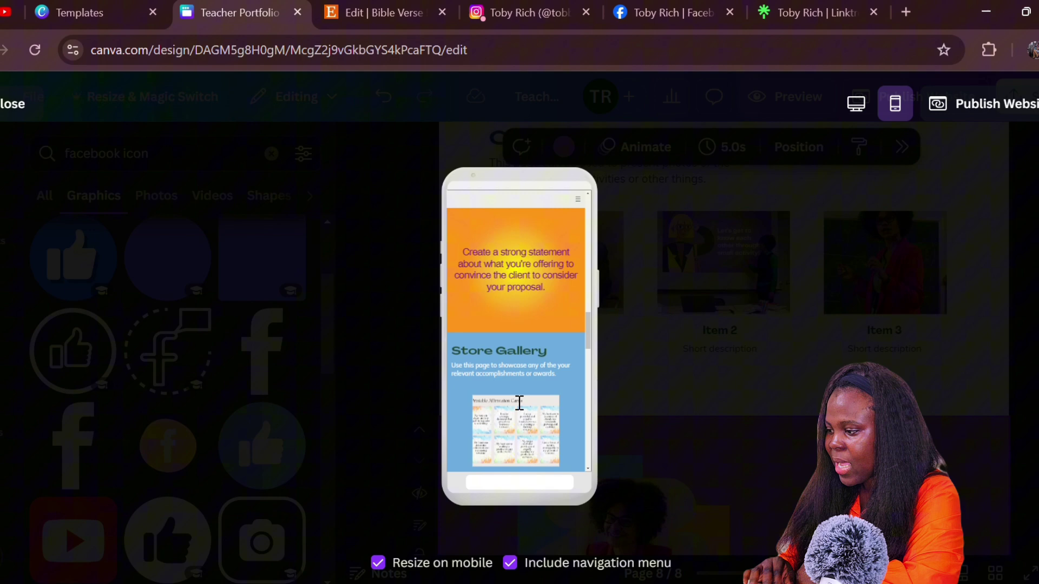
{"action": "scroll", "coordinate": [518, 403], "scroll_direction": "up", "scroll_amount": 10}
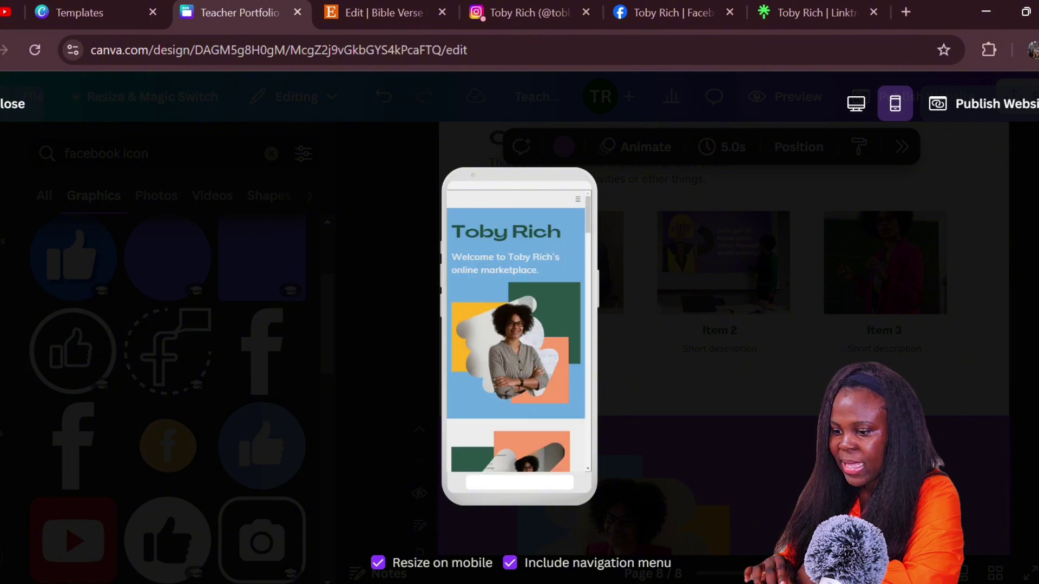
{"action": "key", "text": "Escape"}
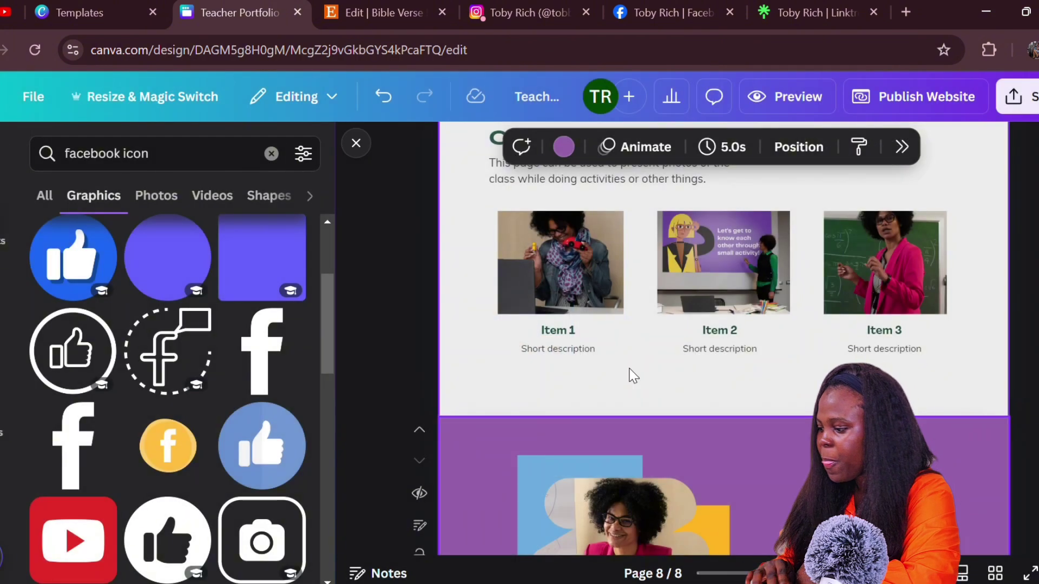
- Select page 7, Classroom Gallery, and switch to the eight-page grid view
{"action": "left_click", "coordinate": [712, 132]}
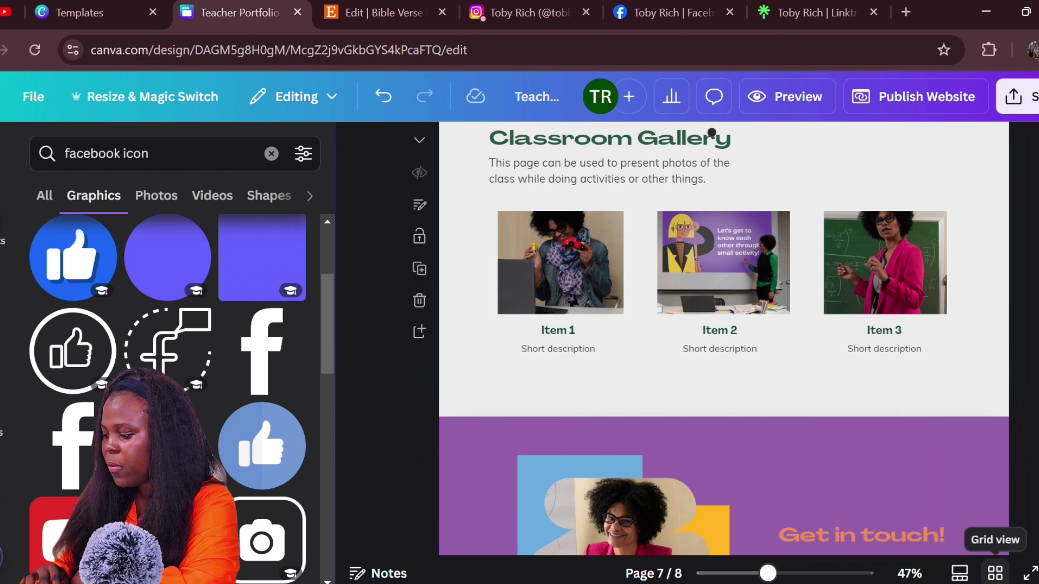
{"action": "left_click", "coordinate": [996, 573]}
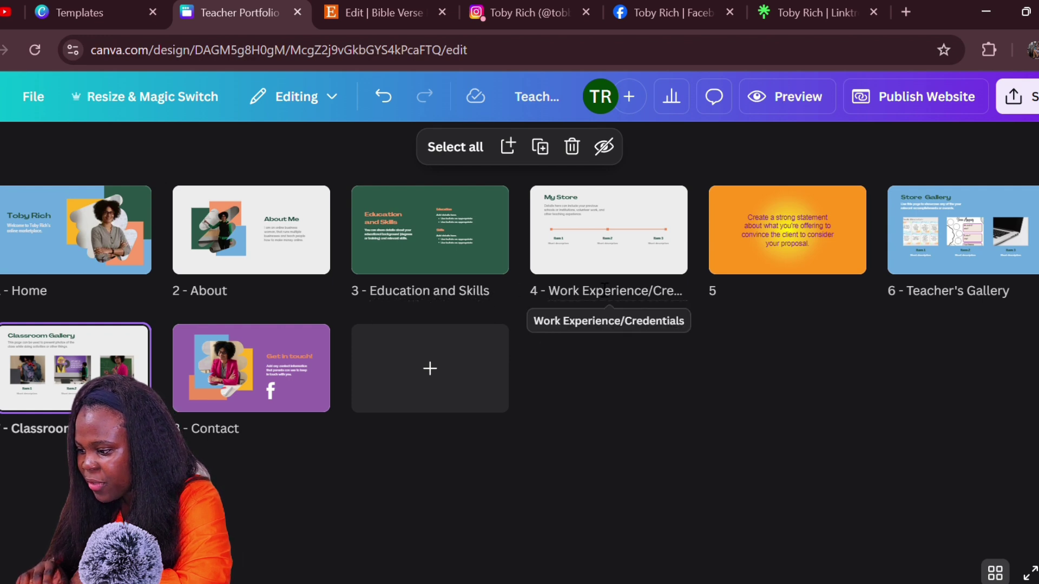
- Rename page 4 from Work Experience/Credentials to My Store
{"action": "left_click", "coordinate": [627, 294]}
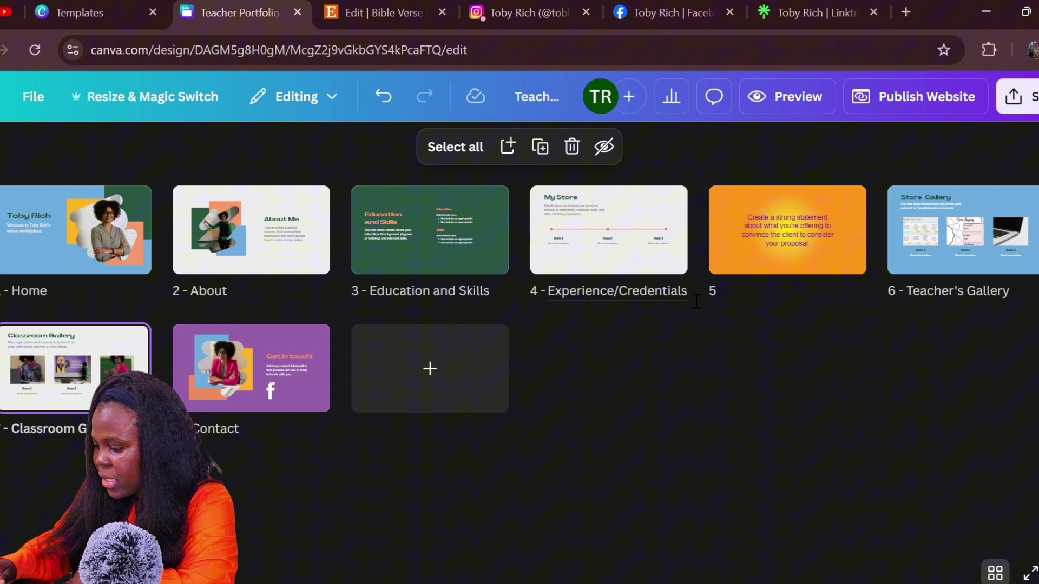
{"action": "key", "text": "Left"}
{"action": "key", "text": "Left"}
{"action": "key", "text": "Left"}
{"action": "key", "text": "Left"}
{"action": "key", "text": "Left"}
{"action": "key", "text": "Left"}
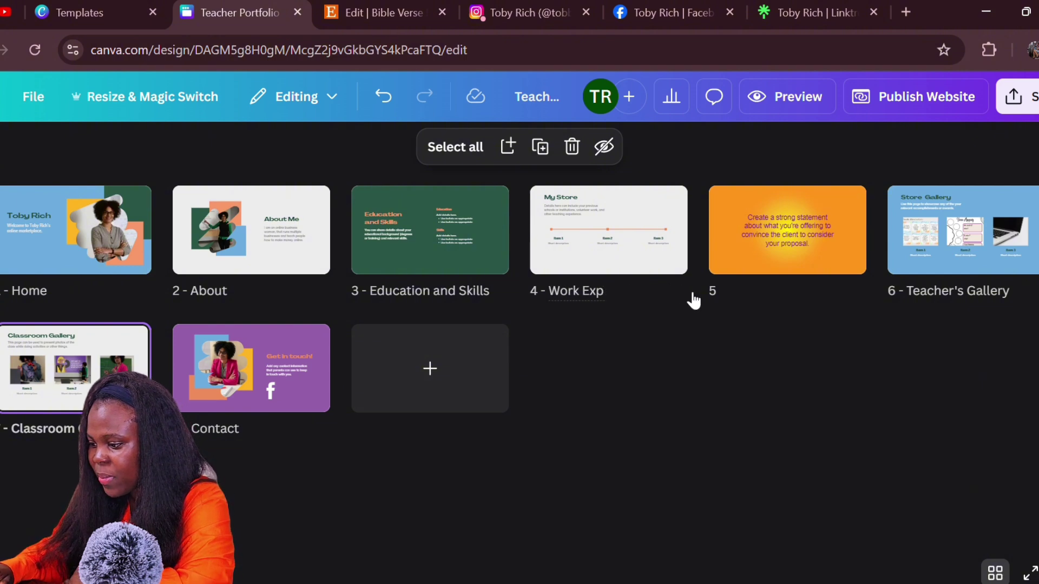
{"action": "key", "text": "BackSpace"}
{"action": "key", "text": "BackSpace"}
{"action": "key", "text": "BackSpace"}
{"action": "key", "text": "BackSpace"}
{"action": "key", "text": "BackSpace"}
{"action": "key", "text": "BackSpace"}
{"action": "key", "text": "BackSpace"}
{"action": "key", "text": "BackSpace"}
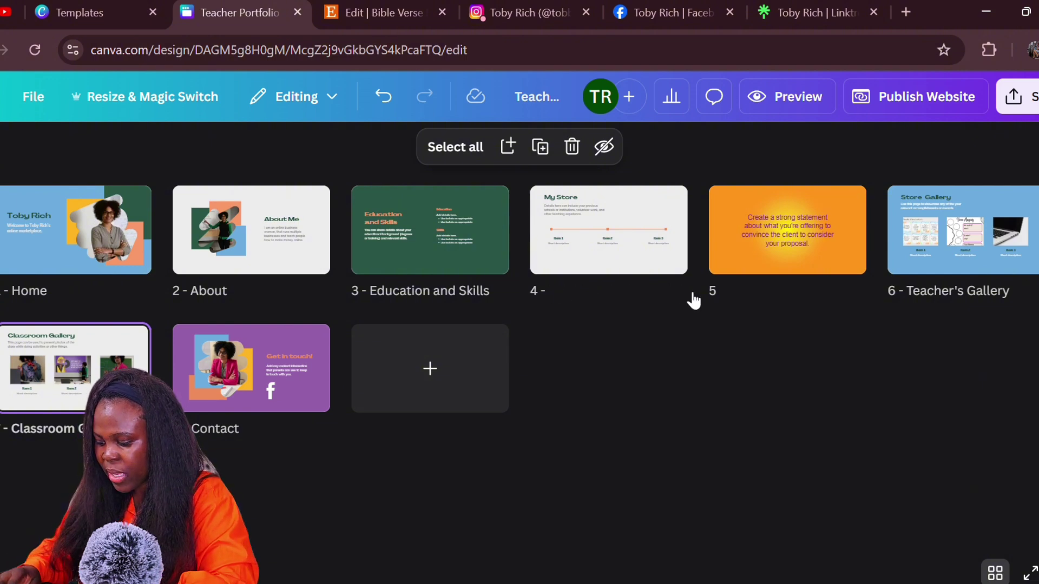
{"action": "type", "text": "My"}
{"action": "type", "text": " S"}
{"action": "type", "text": "to"}
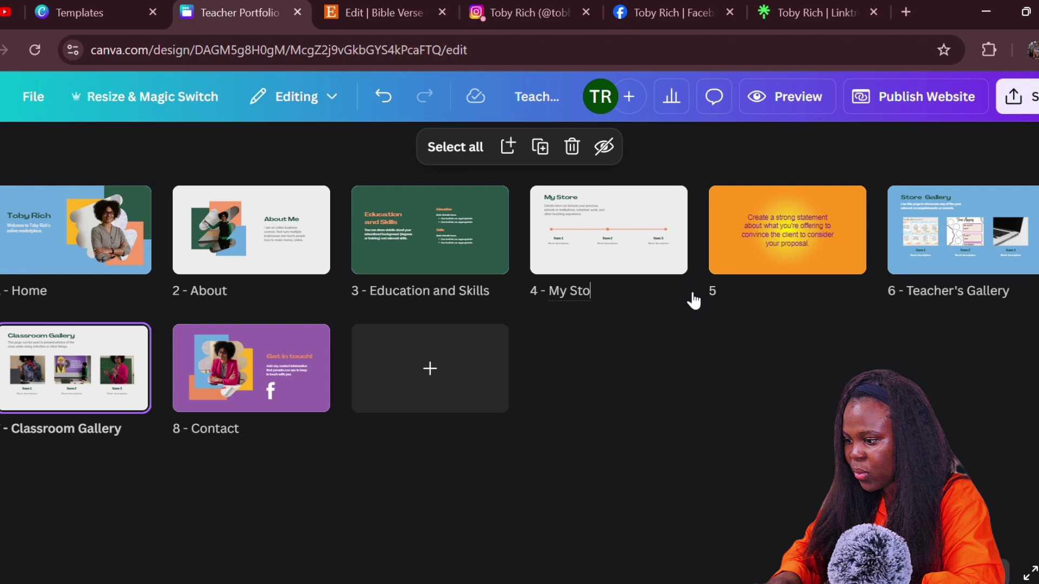
{"action": "type", "text": "re"}
{"action": "left_click", "coordinate": [771, 276]}
{"action": "type", "text": "Mi"}
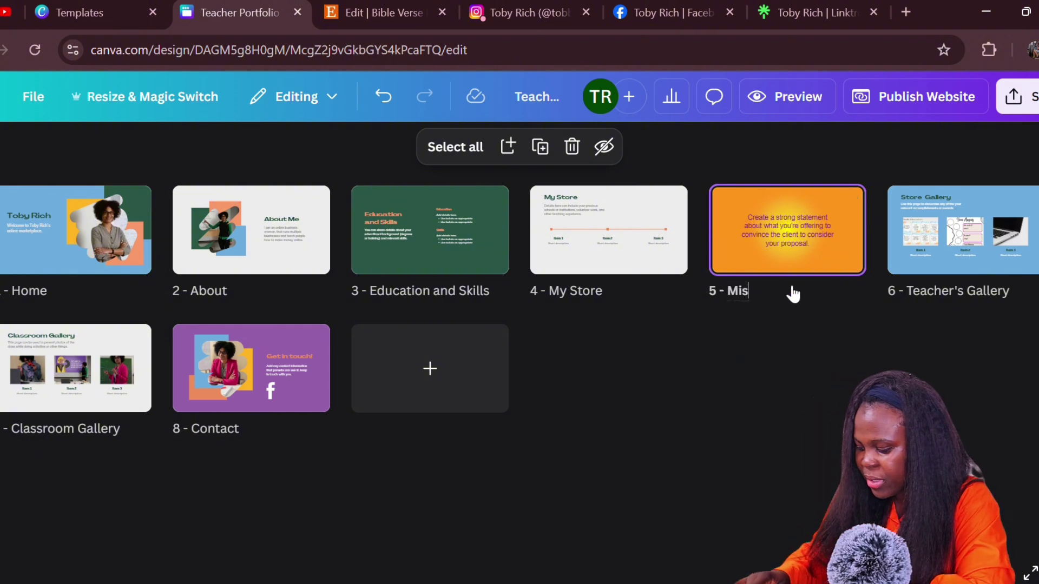
{"action": "type", "text": "sion Stat"}
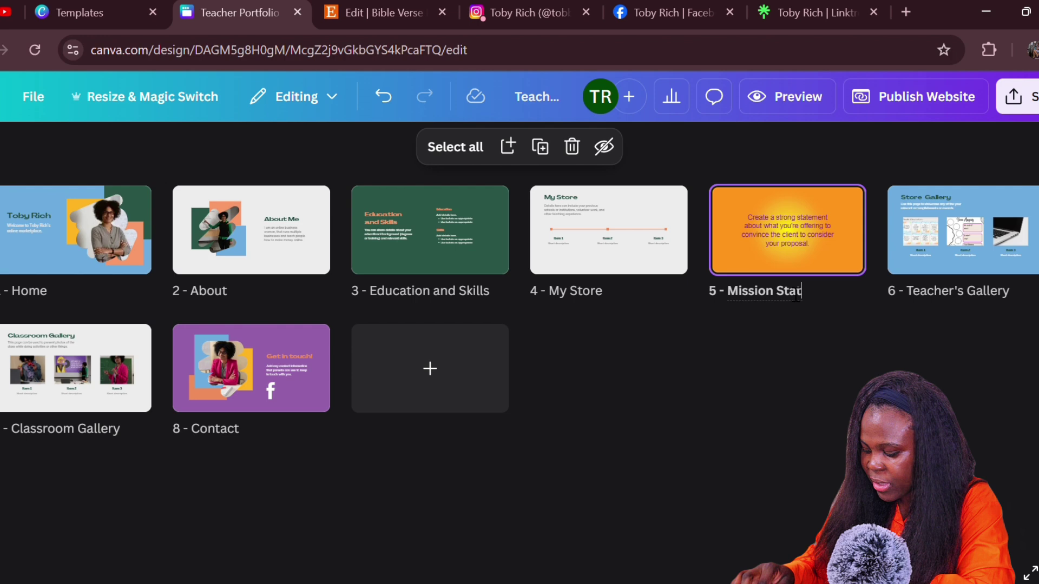
{"action": "type", "text": "ement"}
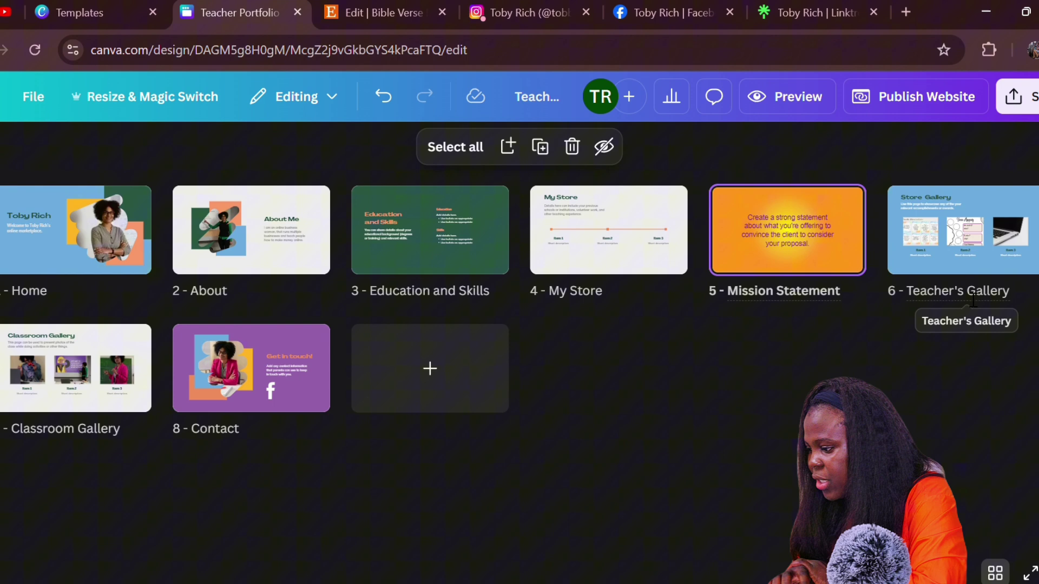
- Title page 5 Mission Statement and page 6 Store Gallery Gallery, then leave the grid
{"action": "left_click", "coordinate": [975, 291]}
{"action": "key", "text": "BackSpace"}
{"action": "key", "text": "BackSpace"}
{"action": "key", "text": "BackSpace"}
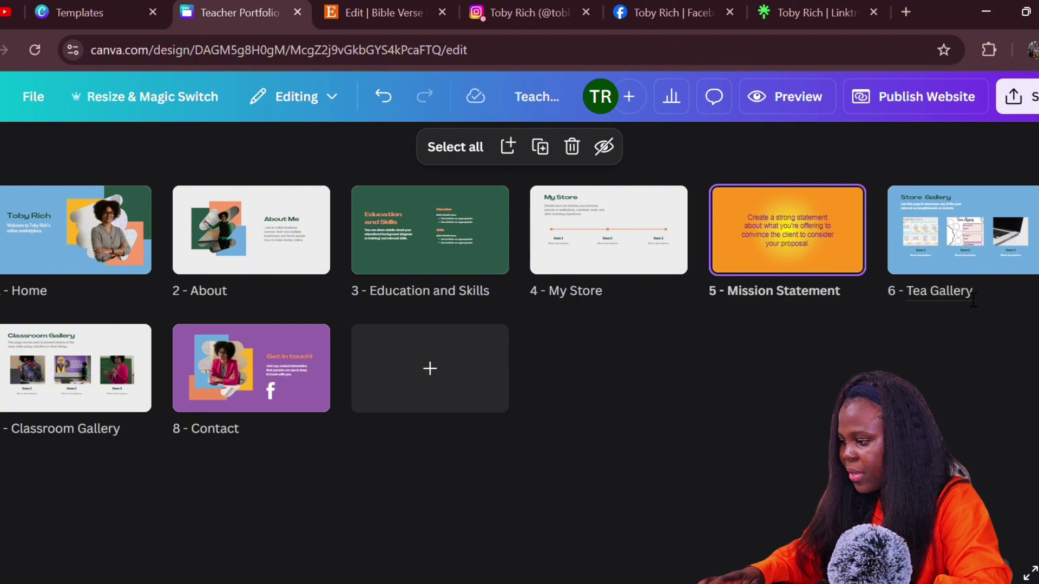
{"action": "key", "text": "BackSpace"}
{"action": "key", "text": "BackSpace"}
{"action": "key", "text": "BackSpace"}
{"action": "type", "text": "Store Galler"}
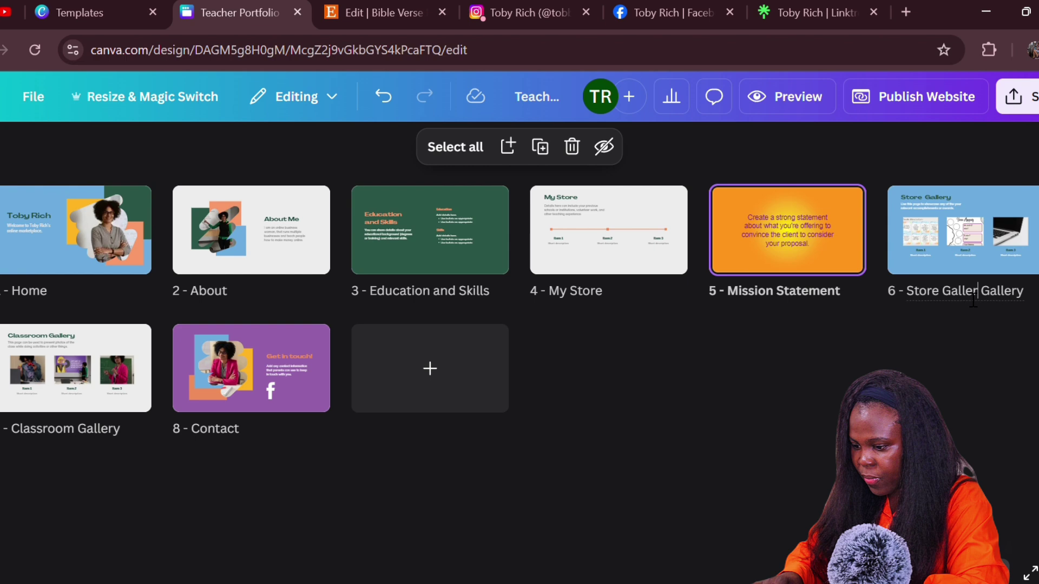
{"action": "type", "text": "y"}
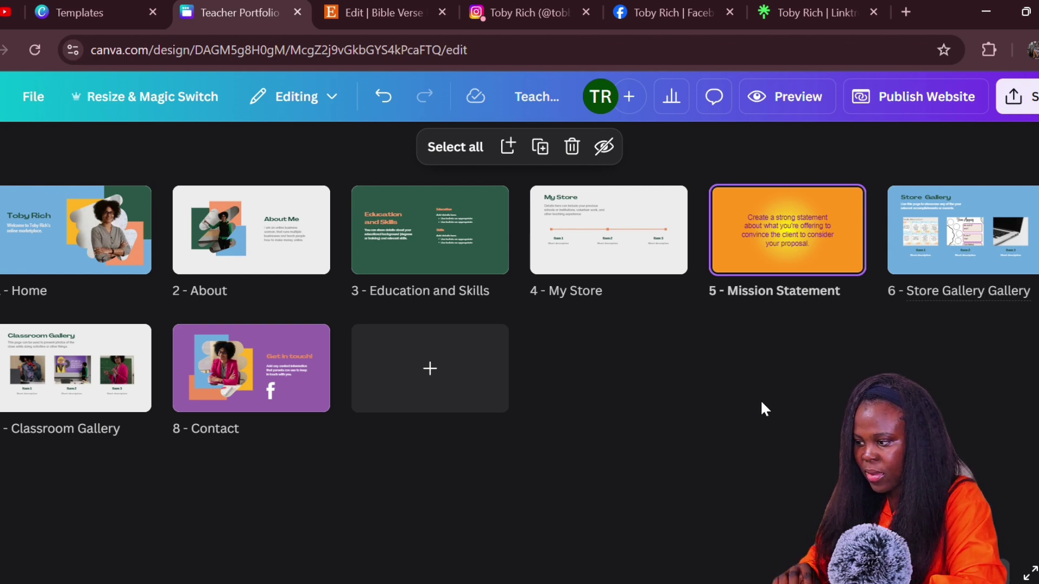
{"action": "left_click", "coordinate": [814, 357]}
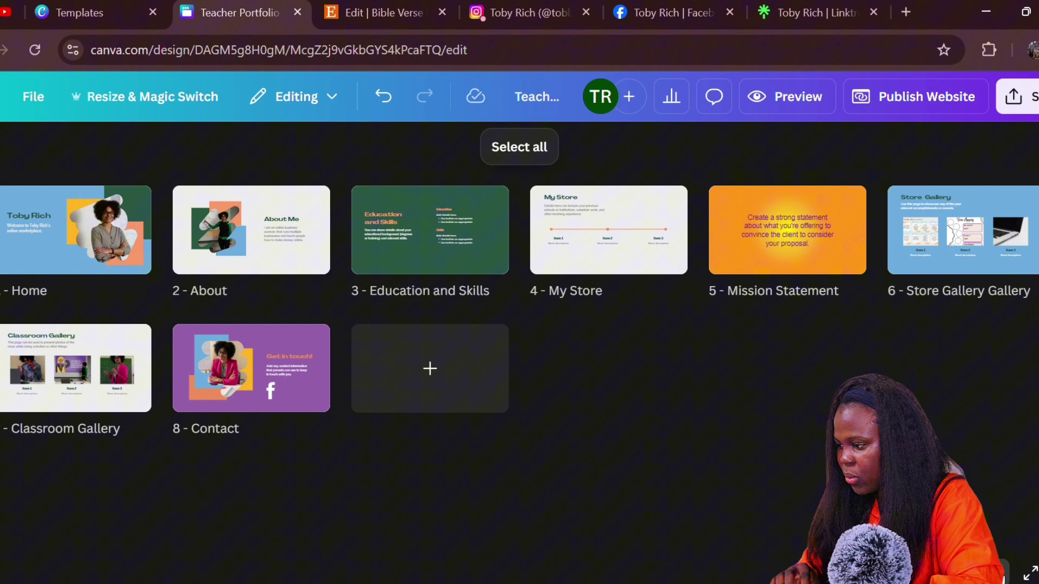
{"action": "double_click", "coordinate": [75, 368]}
- Preview the website in mobile and desktop layouts, then close the preview
{"action": "left_click", "coordinate": [818, 99]}
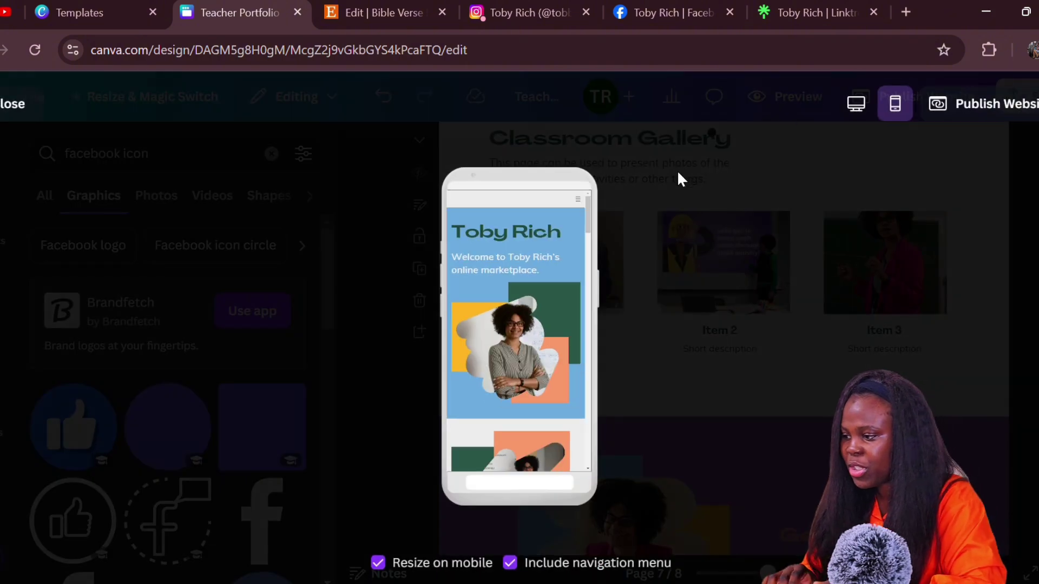
{"action": "left_click", "coordinate": [856, 104]}
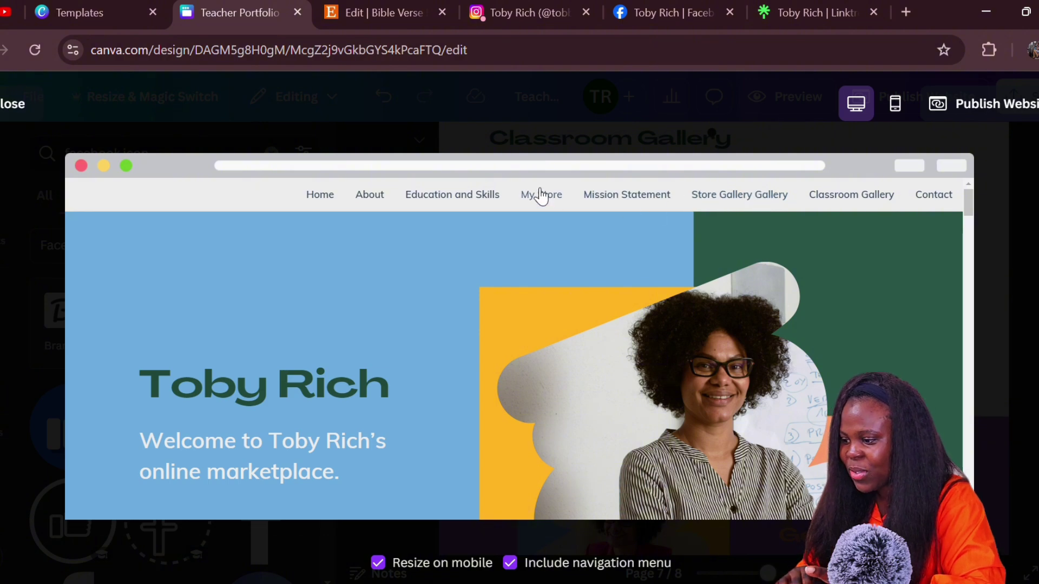
{"action": "left_click", "coordinate": [3, 113]}
- In grid view, correct page 6's title to Store Gallery
{"action": "left_click", "coordinate": [1006, 576]}
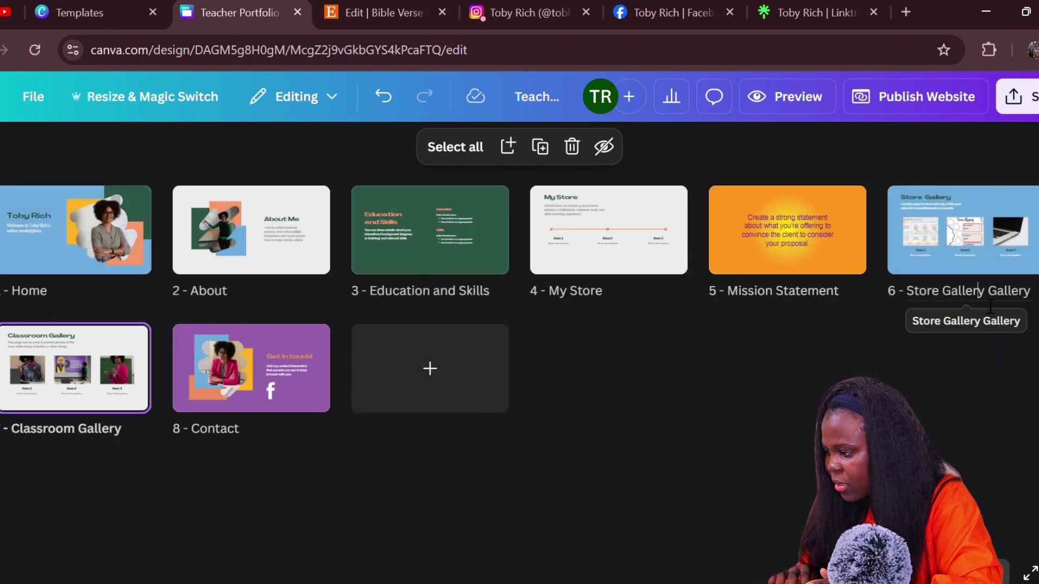
{"action": "key", "text": "BackSpace"}
{"action": "key", "text": "BackSpace"}
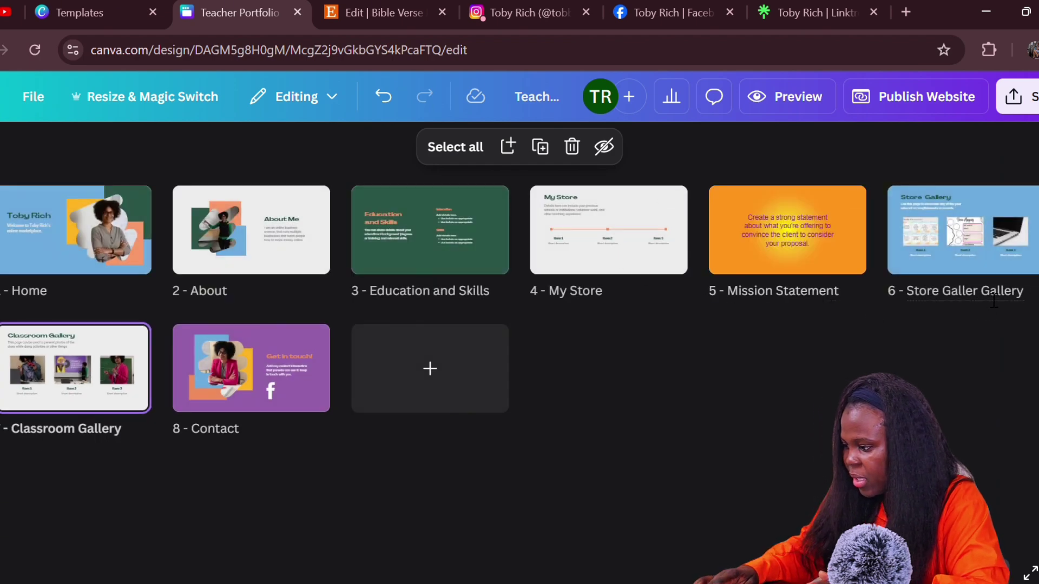
{"action": "key", "text": "BackSpace"}
{"action": "key", "text": "BackSpace"}
{"action": "key", "text": "BackSpace"}
{"action": "key", "text": "BackSpace"}
{"action": "key", "text": "BackSpace"}
{"action": "key", "text": "BackSpace"}
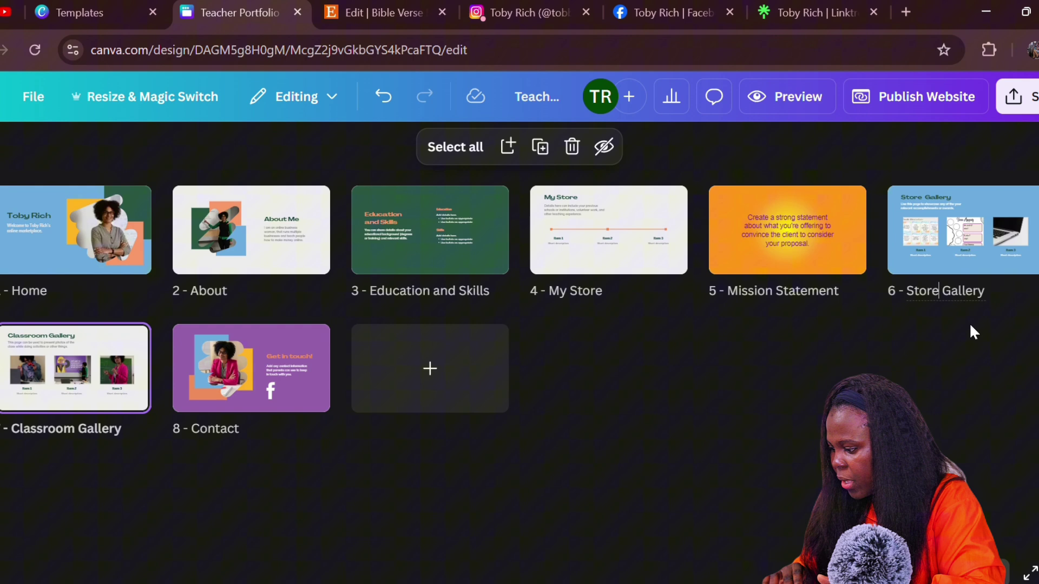
{"action": "key", "text": "Escape"}
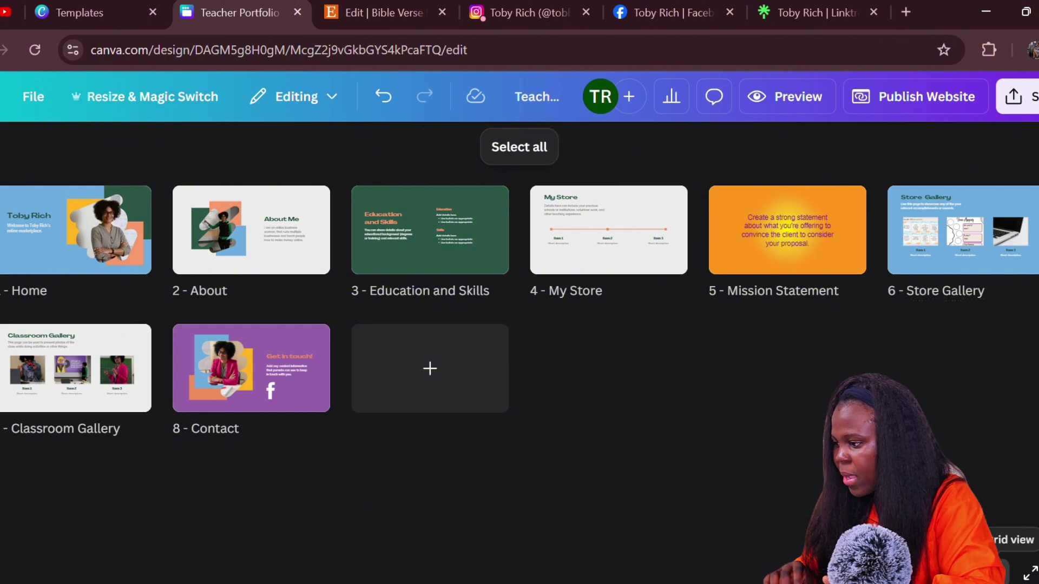
- In the phone preview, use the menu to reach Education and Skills and Store Gallery, then close it
{"action": "left_click", "coordinate": [1011, 569]}
{"action": "left_click", "coordinate": [798, 96]}
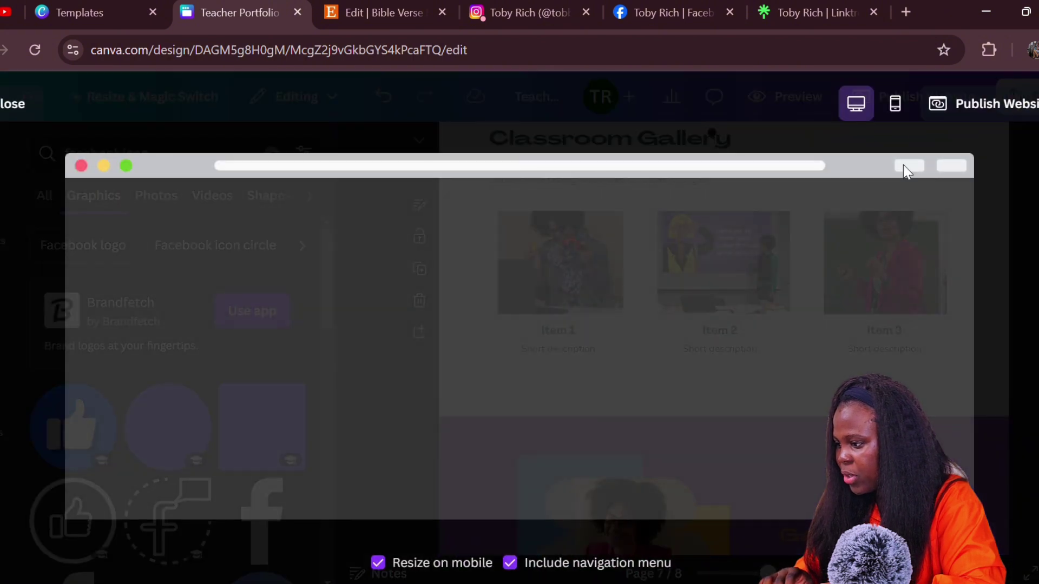
{"action": "left_click", "coordinate": [896, 104]}
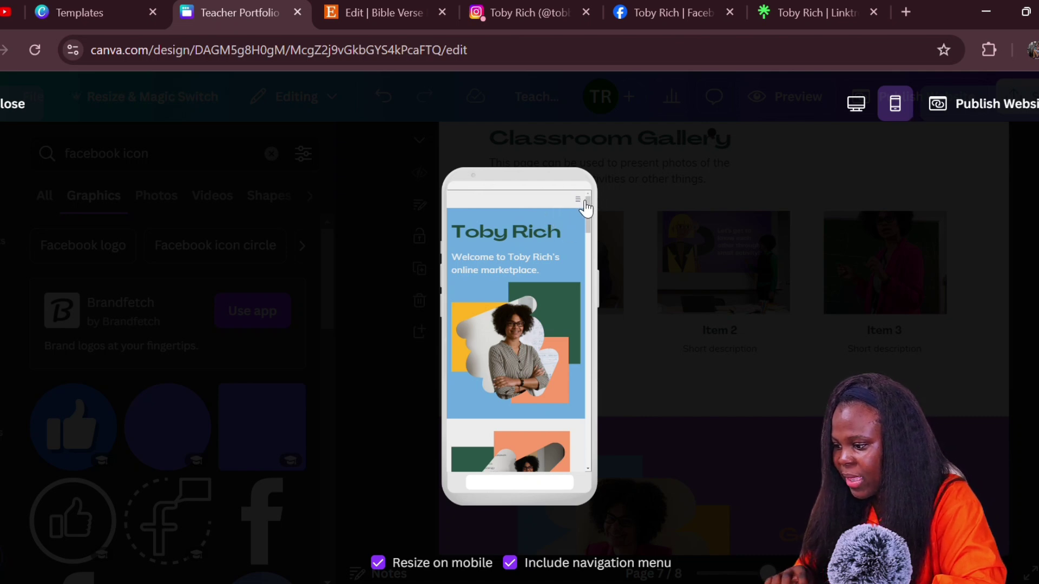
{"action": "left_click", "coordinate": [580, 200]}
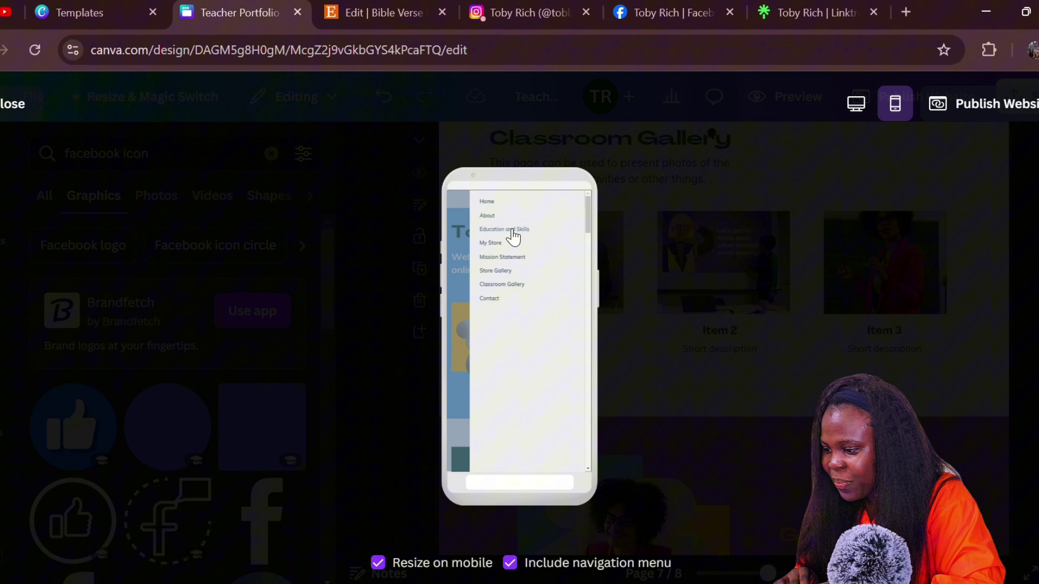
{"action": "left_click", "coordinate": [504, 230]}
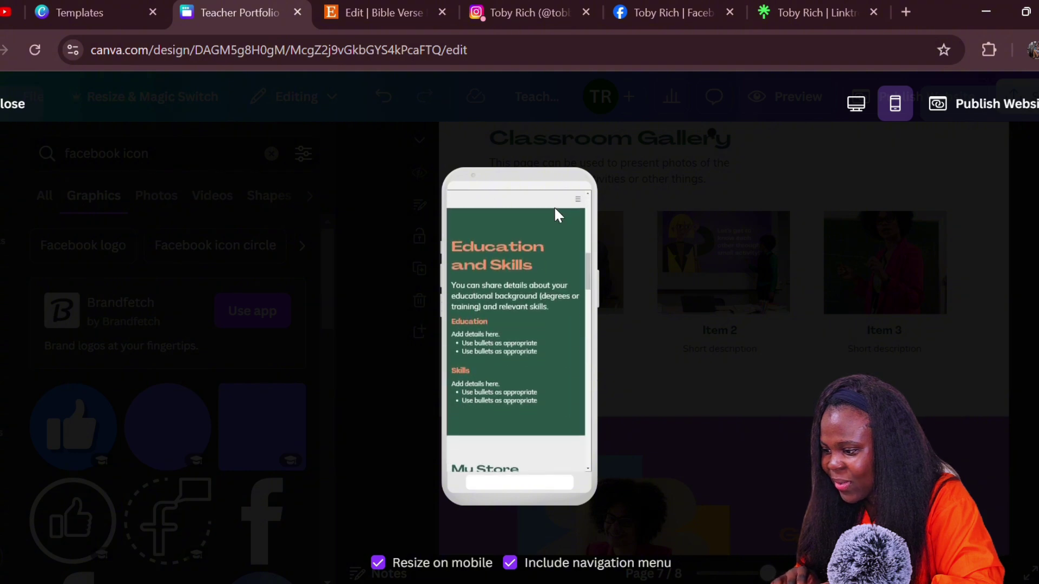
{"action": "left_click", "coordinate": [581, 200]}
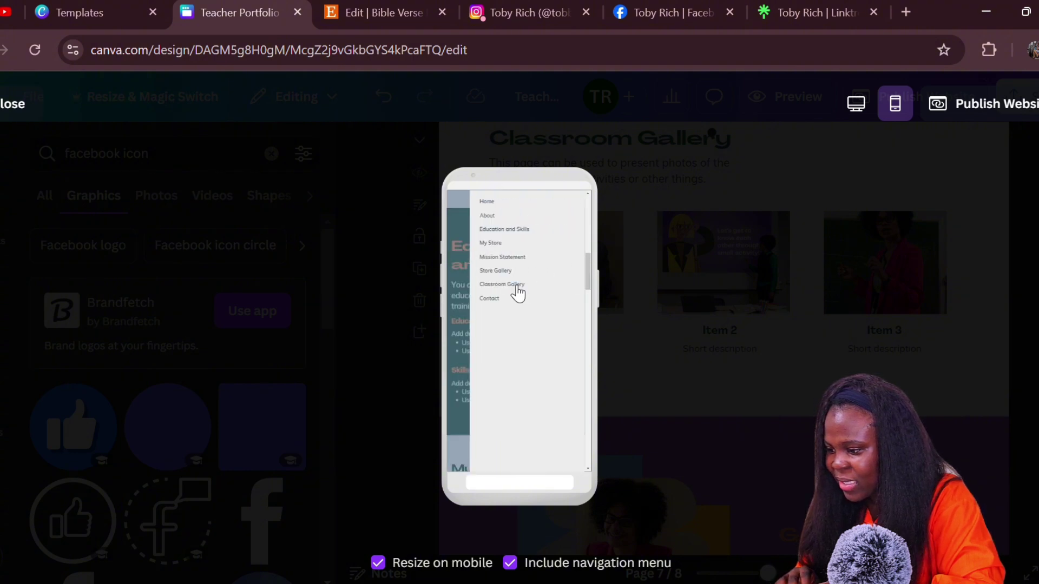
{"action": "left_click", "coordinate": [498, 272]}
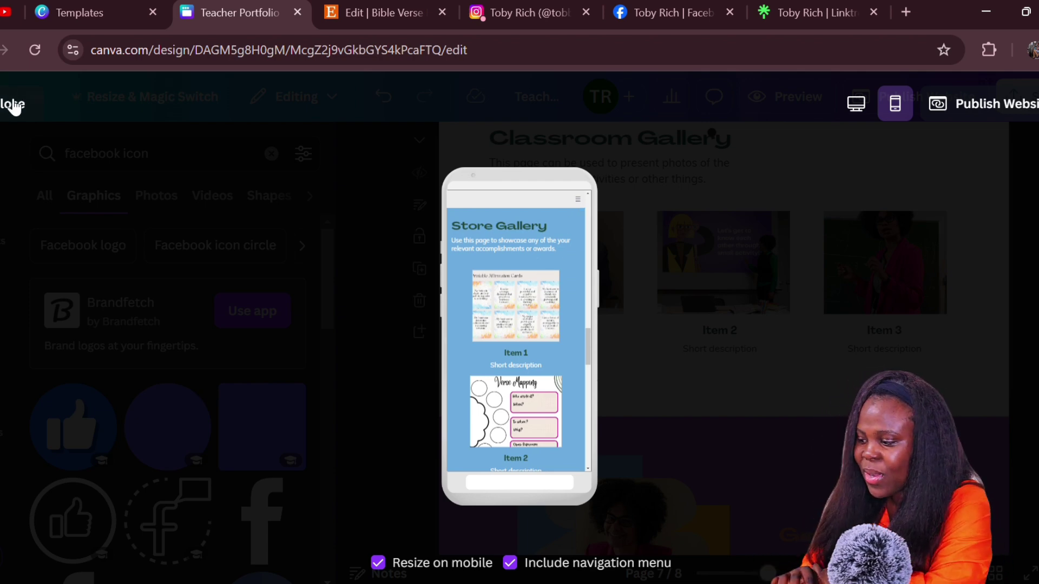
{"action": "left_click", "coordinate": [13, 104]}
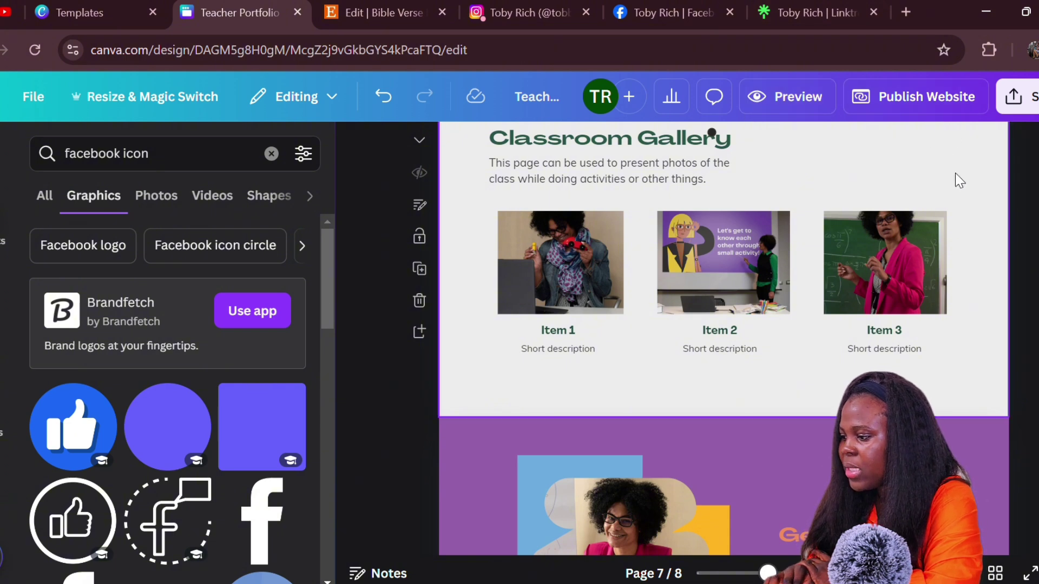
{"action": "scroll", "coordinate": [960, 181], "scroll_direction": "up", "scroll_amount": 2}
{"action": "scroll", "coordinate": [956, 171], "scroll_direction": "up", "scroll_amount": 1}
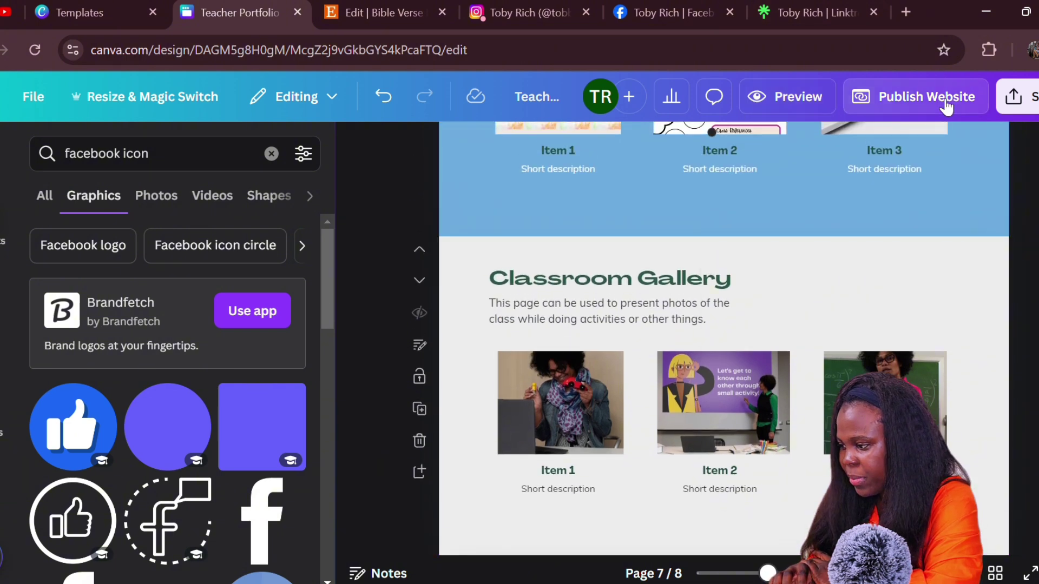
- Open the Publish panel and choose 'Get a new domain'
{"action": "left_click", "coordinate": [926, 97]}
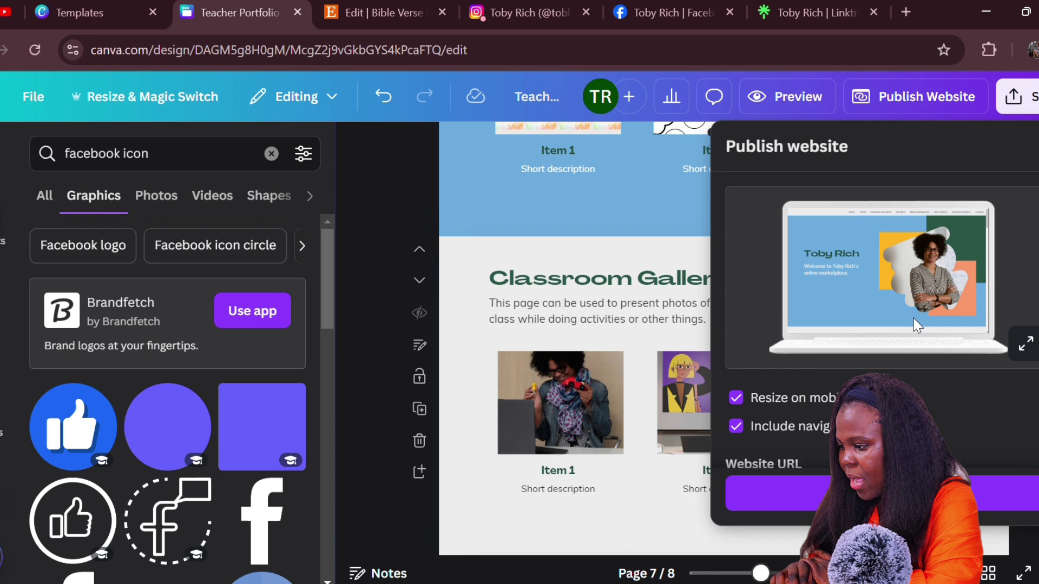
{"action": "scroll", "coordinate": [908, 379], "scroll_direction": "down", "scroll_amount": 2}
{"action": "scroll", "coordinate": [908, 379], "scroll_direction": "down", "scroll_amount": 1}
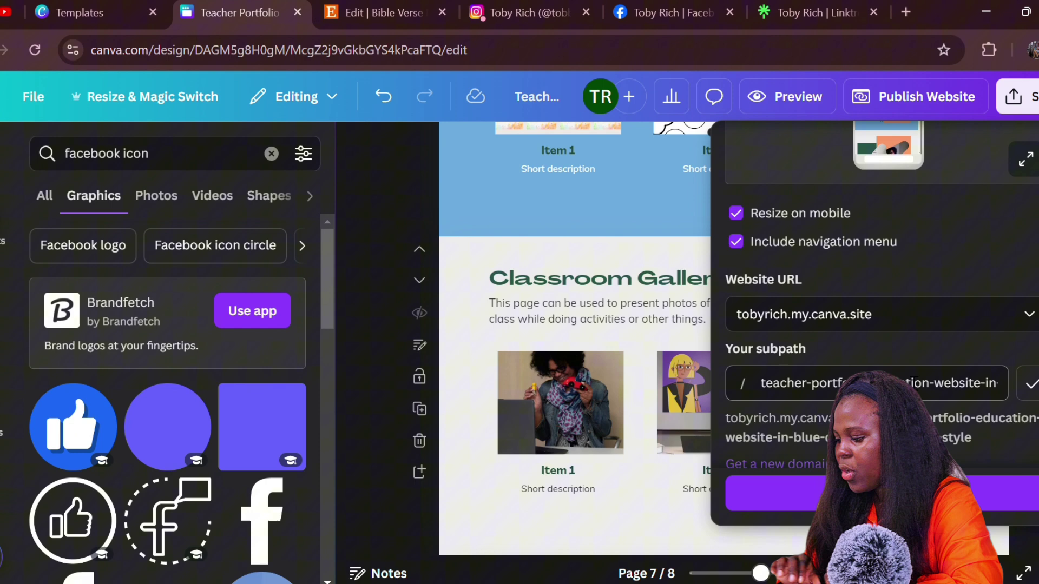
{"action": "scroll", "coordinate": [882, 325], "scroll_direction": "down", "scroll_amount": 2}
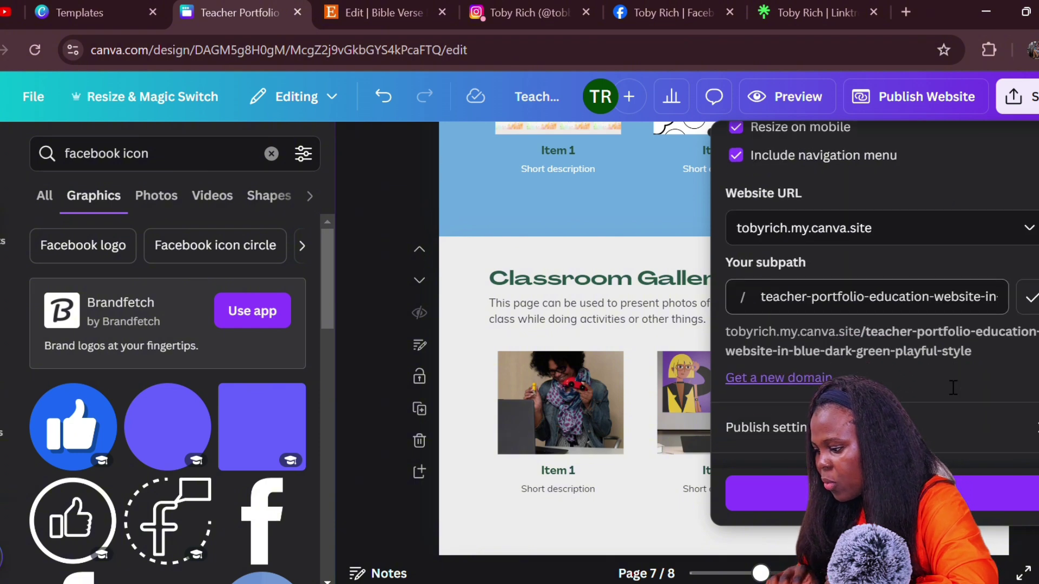
{"action": "scroll", "coordinate": [800, 390], "scroll_direction": "up", "scroll_amount": 3}
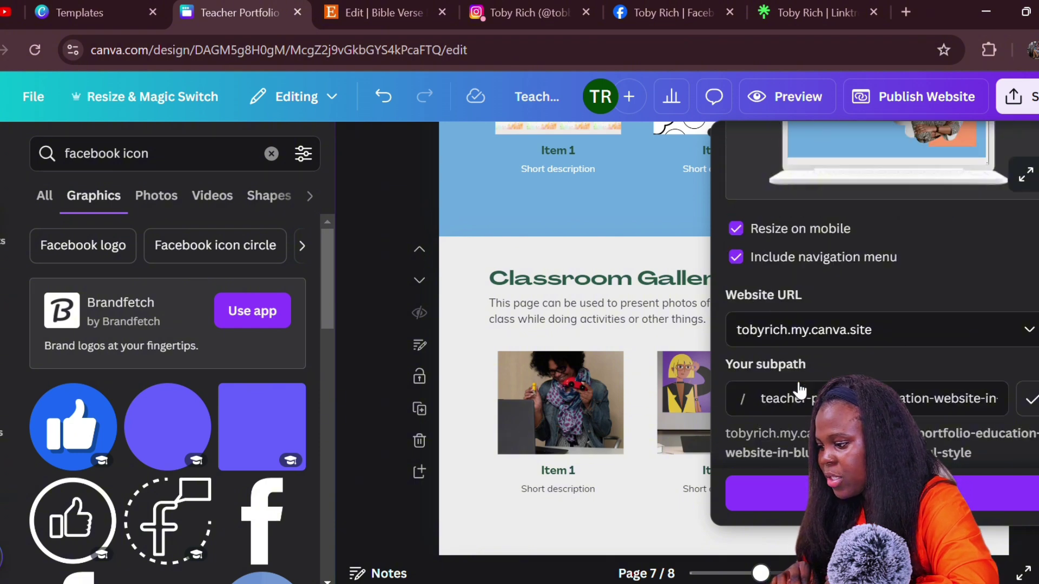
{"action": "scroll", "coordinate": [799, 389], "scroll_direction": "up", "scroll_amount": 2}
{"action": "scroll", "coordinate": [799, 390], "scroll_direction": "down", "scroll_amount": 3}
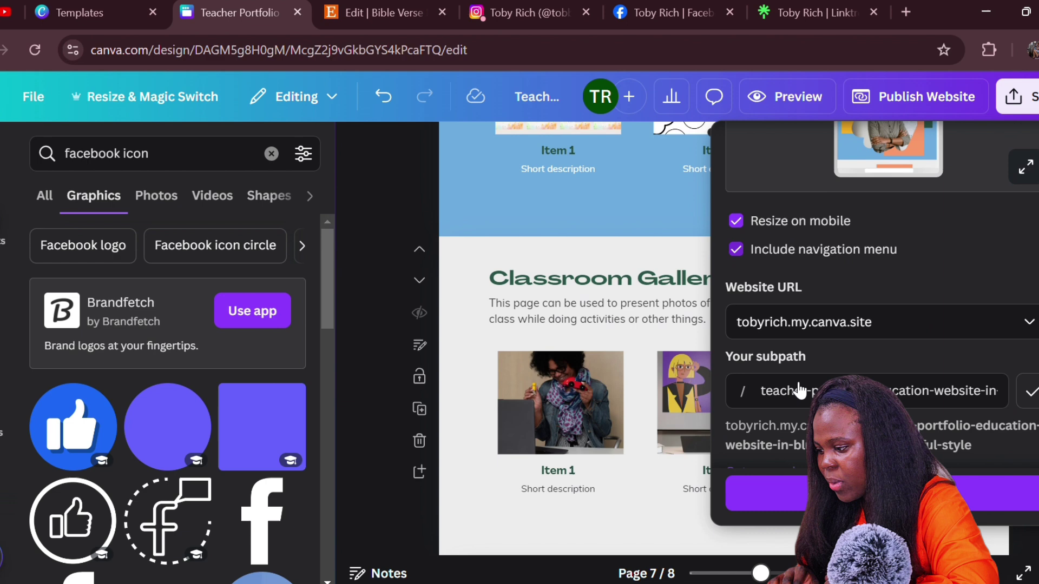
{"action": "scroll", "coordinate": [799, 390], "scroll_direction": "down", "scroll_amount": 1}
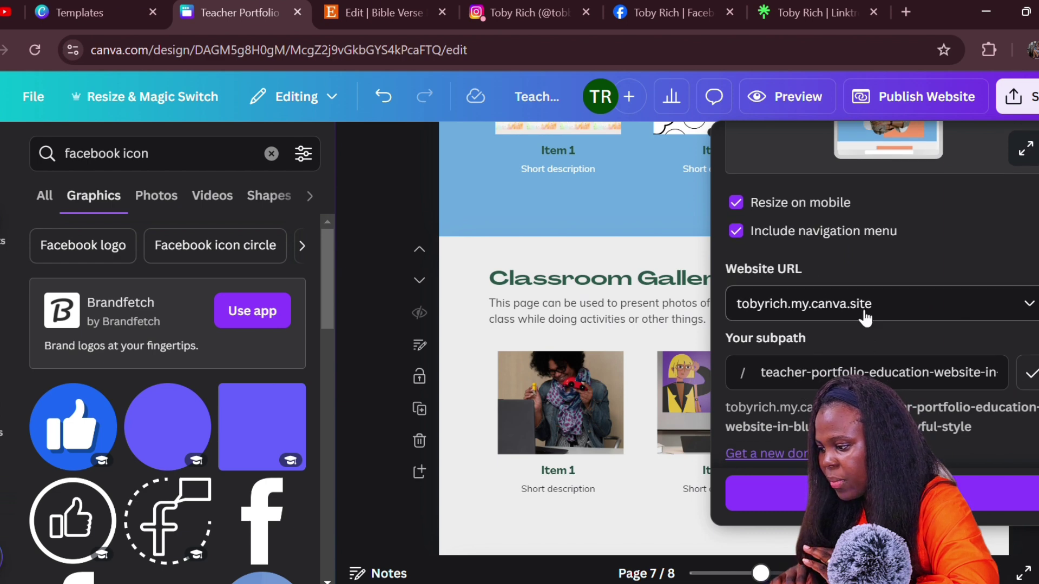
{"action": "scroll", "coordinate": [864, 317], "scroll_direction": "down", "scroll_amount": 2}
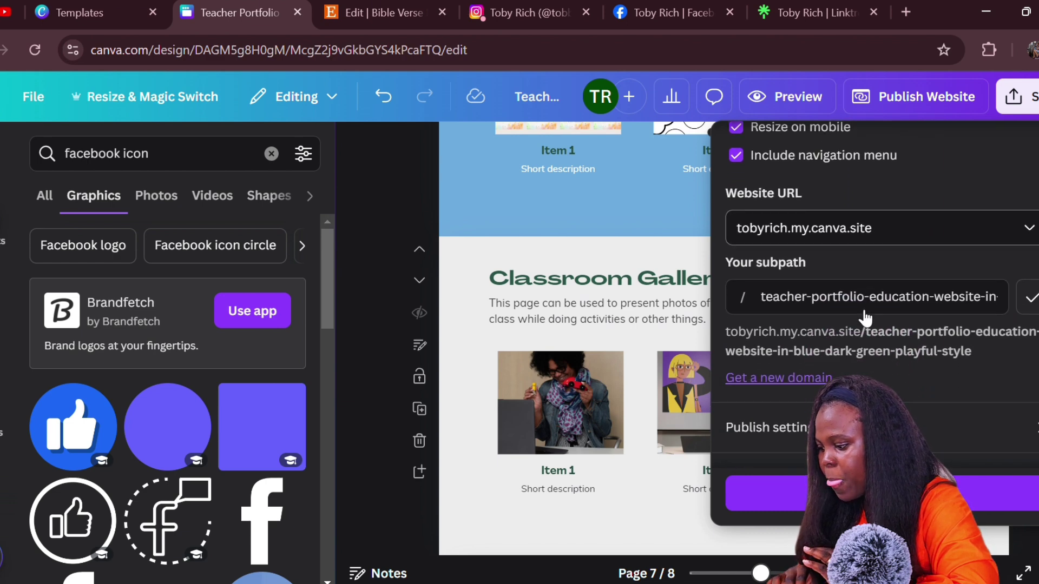
{"action": "left_click", "coordinate": [815, 380]}
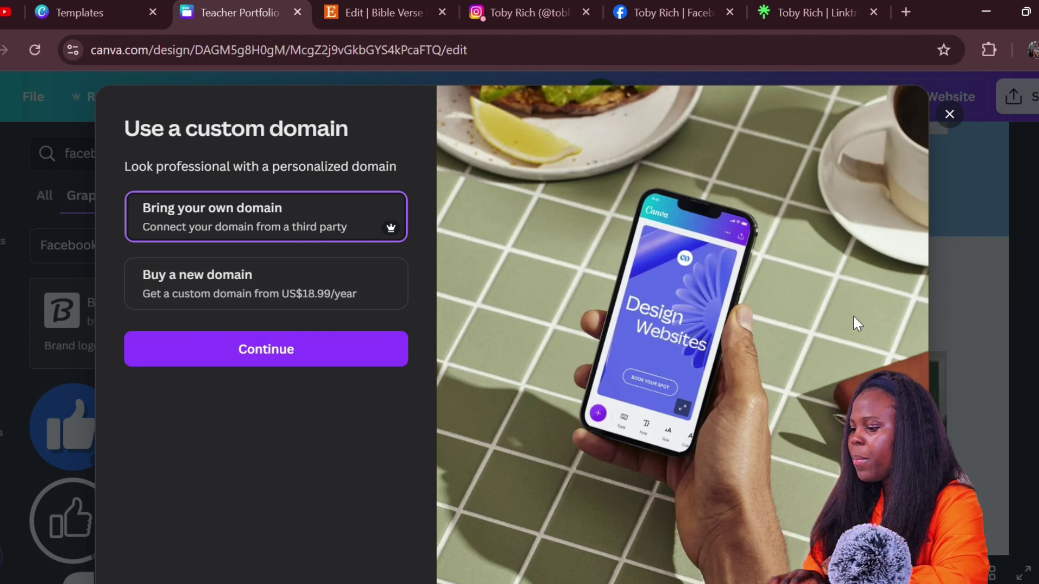
- Close the custom domain dialog and keep the tobyrich.my.canva.site domain for publishing
{"action": "left_click", "coordinate": [949, 115]}
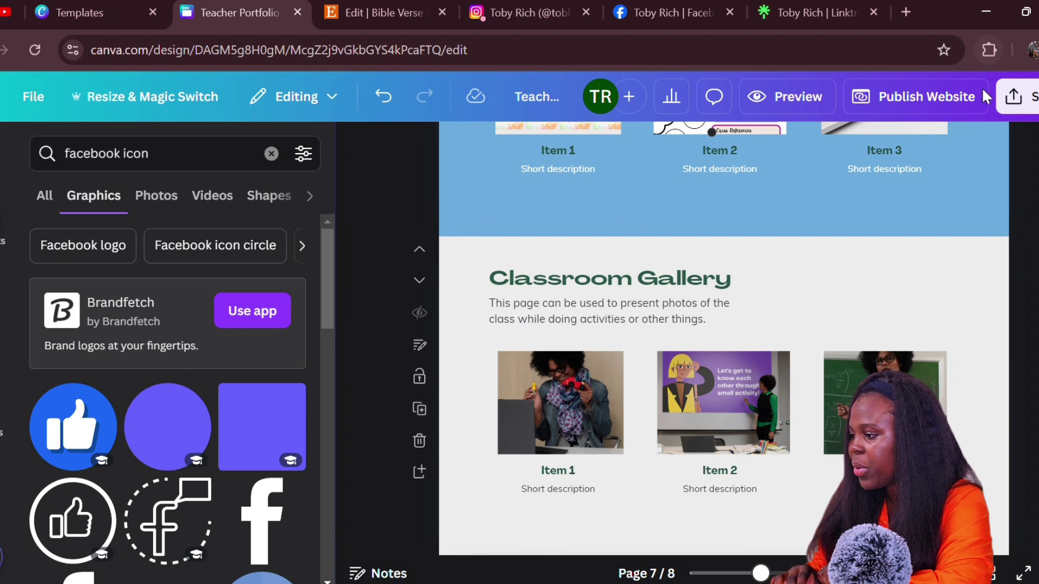
{"action": "left_click", "coordinate": [957, 110]}
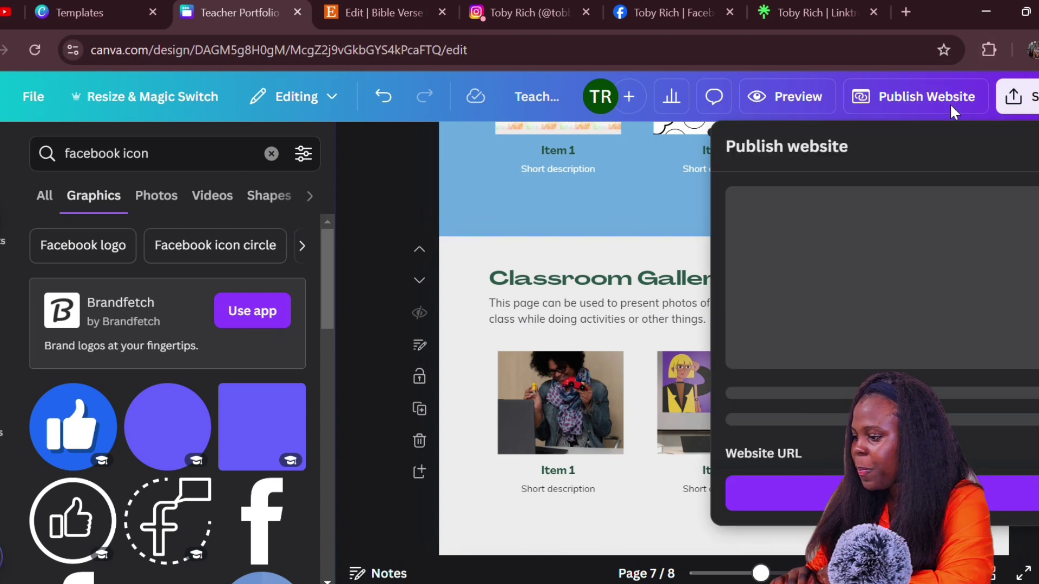
{"action": "scroll", "coordinate": [852, 324], "scroll_direction": "down", "scroll_amount": 3}
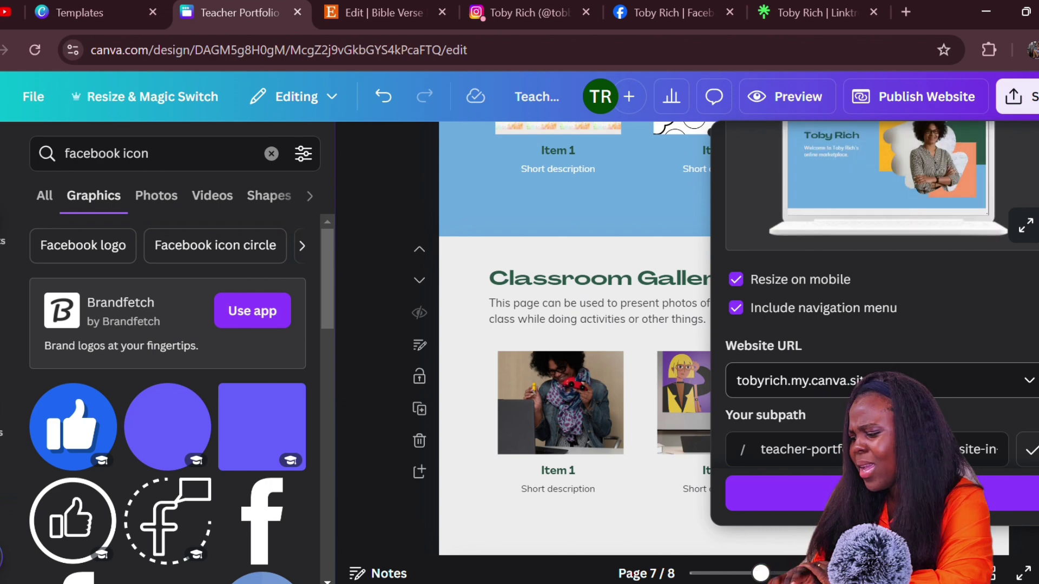
{"action": "left_click", "coordinate": [1029, 381]}
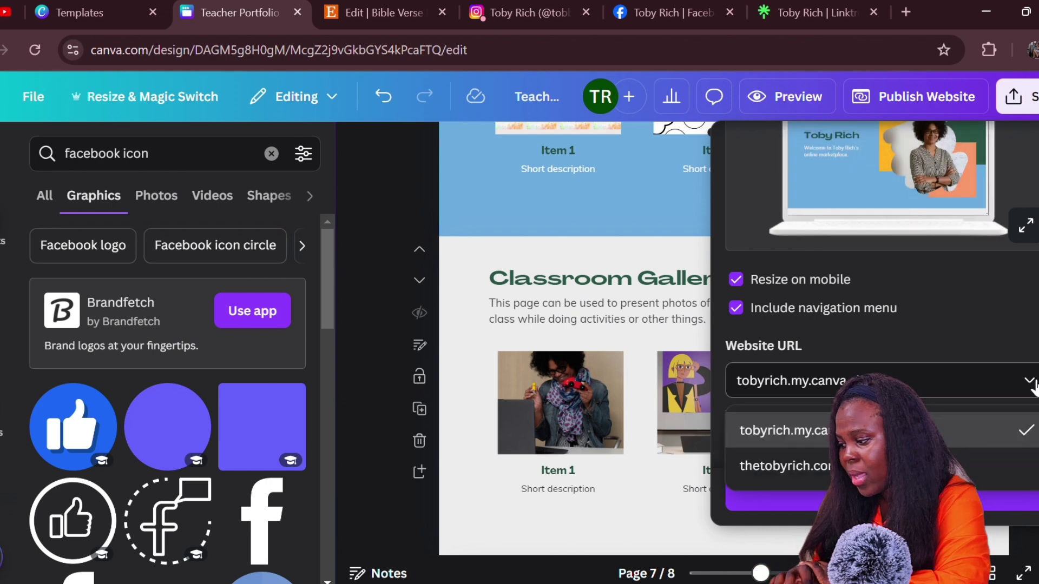
{"action": "left_click", "coordinate": [1029, 382]}
{"action": "scroll", "coordinate": [922, 366], "scroll_direction": "down", "scroll_amount": 3}
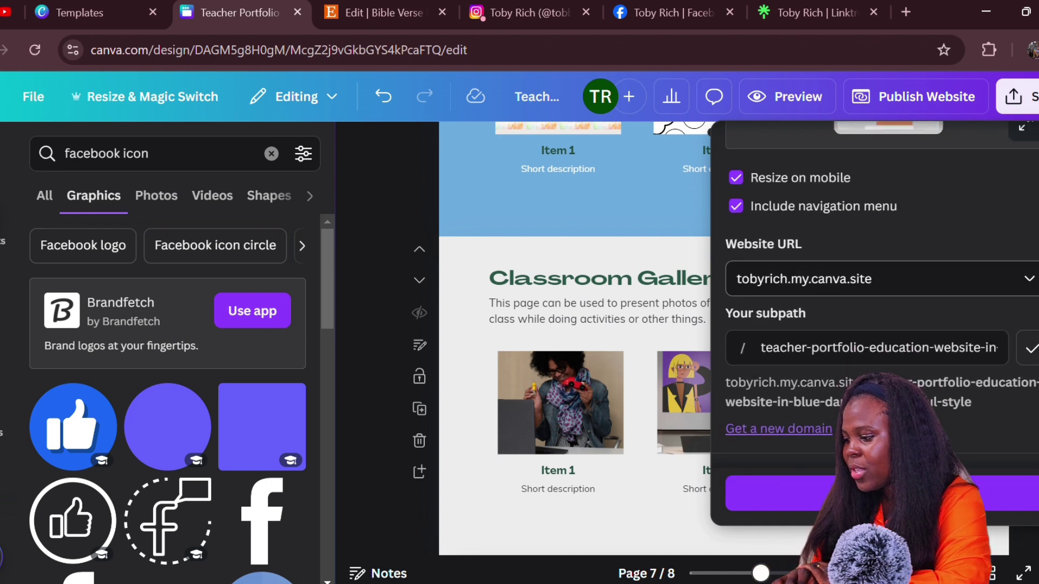
{"action": "scroll", "coordinate": [920, 365], "scroll_direction": "down", "scroll_amount": 2}
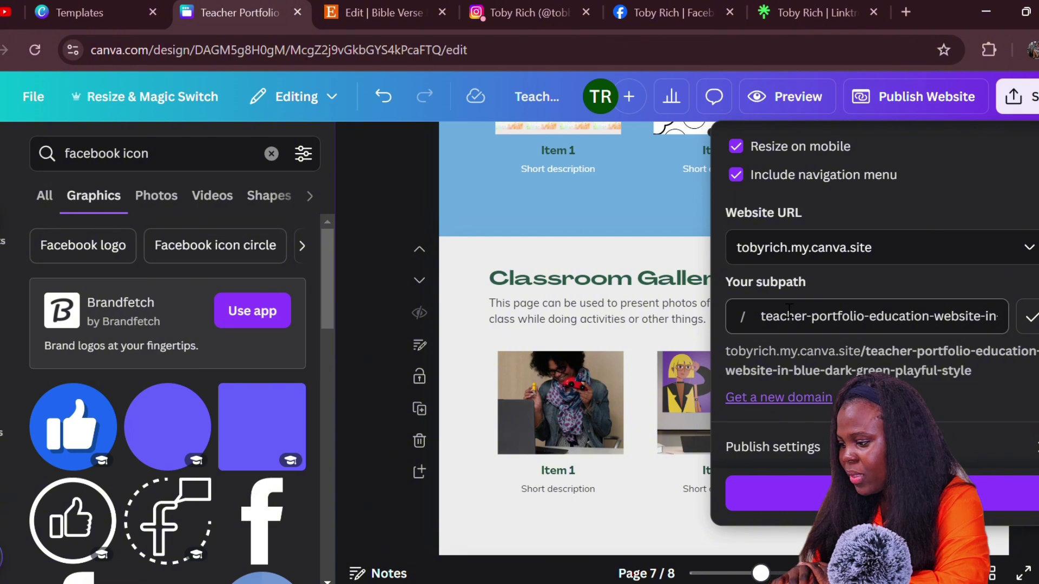
{"action": "scroll", "coordinate": [863, 316], "scroll_direction": "up", "scroll_amount": 1}
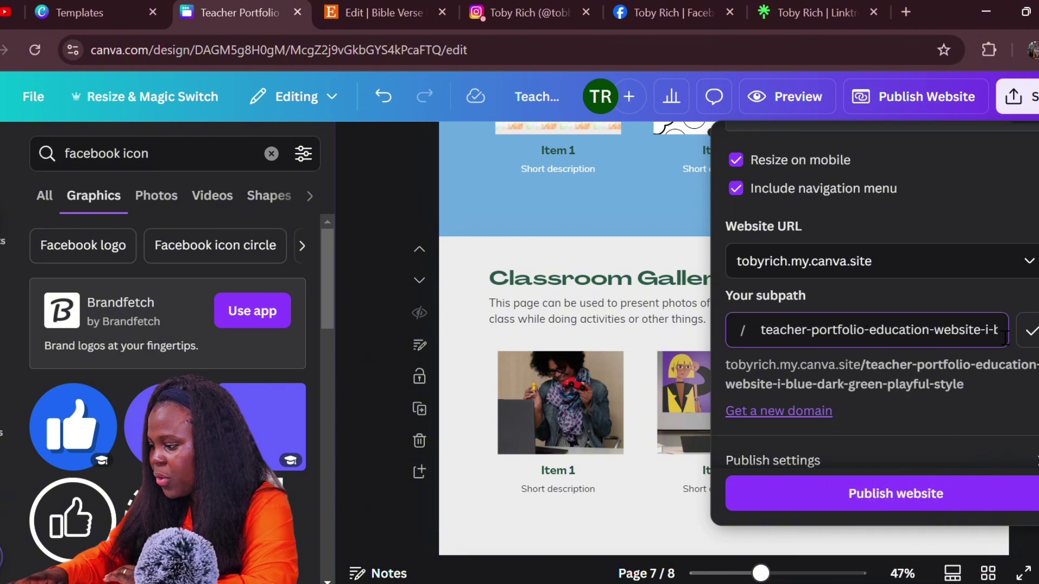
- Clear the page subpath after the domain and publish the site live
{"action": "key", "text": "BackSpace"}
{"action": "key", "text": "BackSpace"}
{"action": "key", "text": "BackSpace"}
{"action": "key", "text": "BackSpace"}
{"action": "key", "text": "BackSpace"}
{"action": "key", "text": "BackSpace"}
{"action": "key", "text": "BackSpace"}
{"action": "key", "text": "BackSpace"}
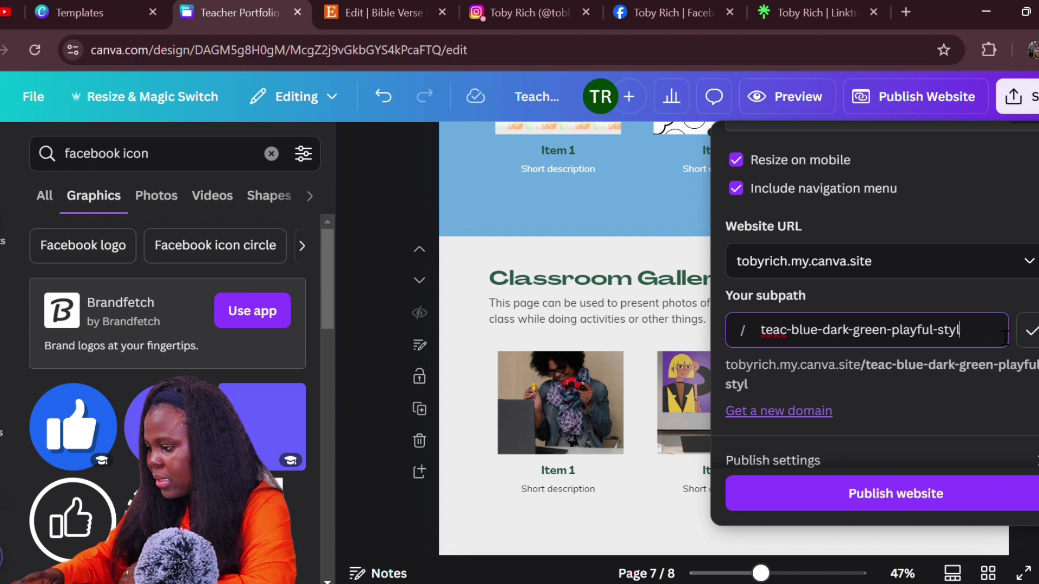
{"action": "key", "text": "BackSpace"}
{"action": "key", "text": "BackSpace"}
{"action": "key", "text": "BackSpace"}
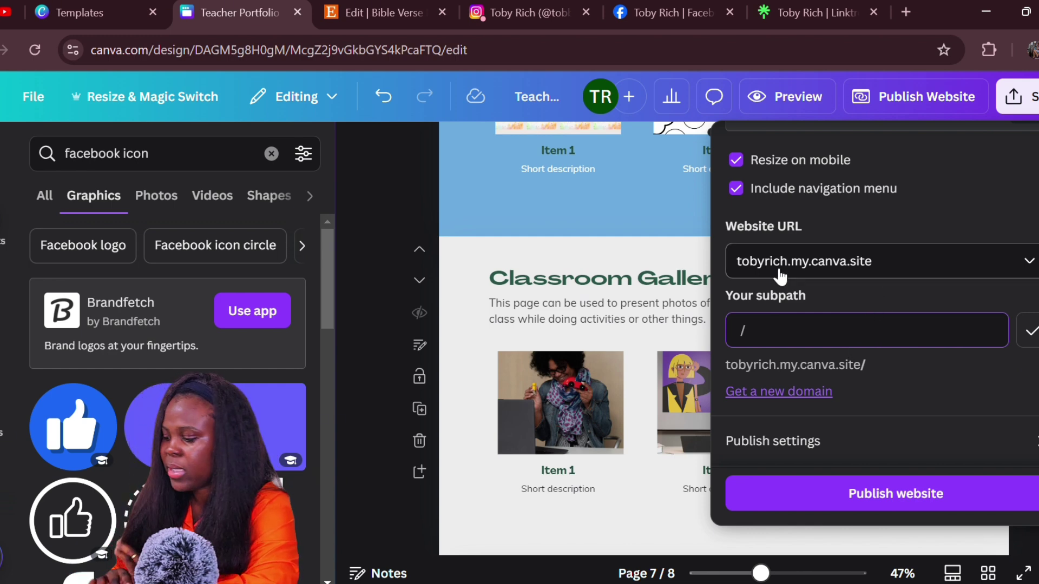
{"action": "scroll", "coordinate": [895, 393], "scroll_direction": "down", "scroll_amount": 1}
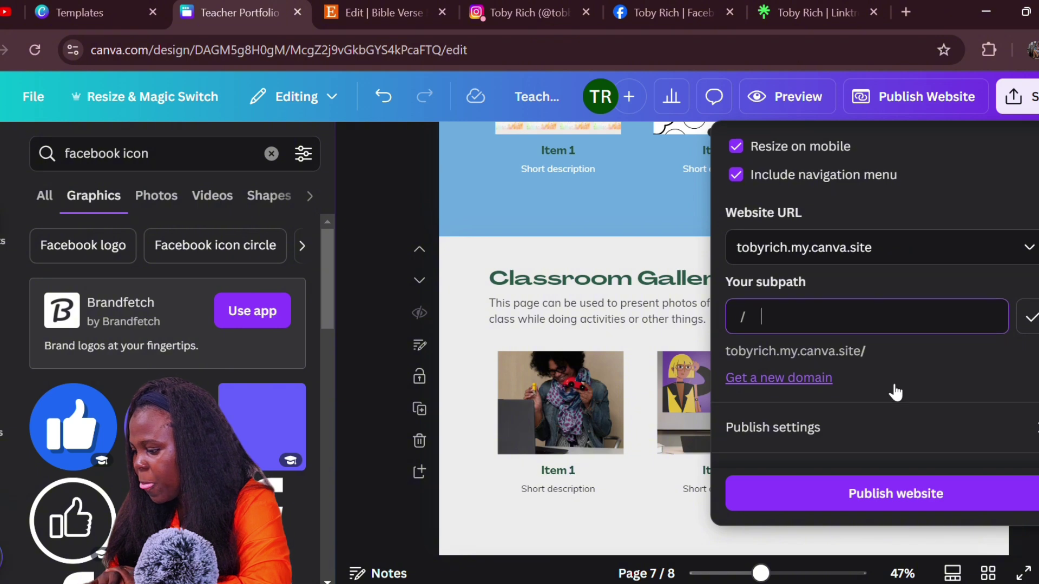
{"action": "left_click", "coordinate": [873, 498]}
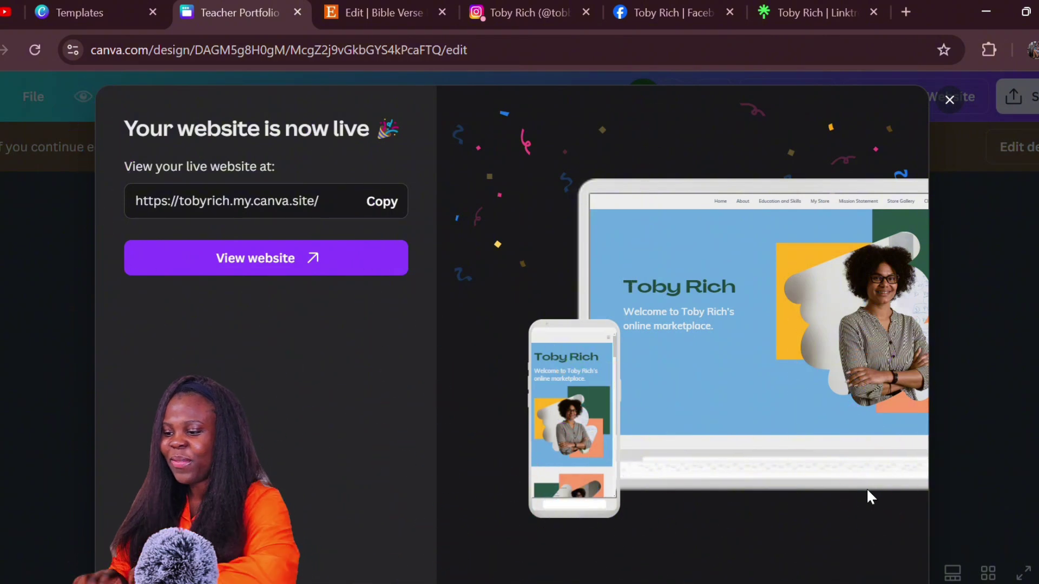
- Choose View website in the 'Your website is now live' dialog
{"action": "left_click", "coordinate": [283, 260]}
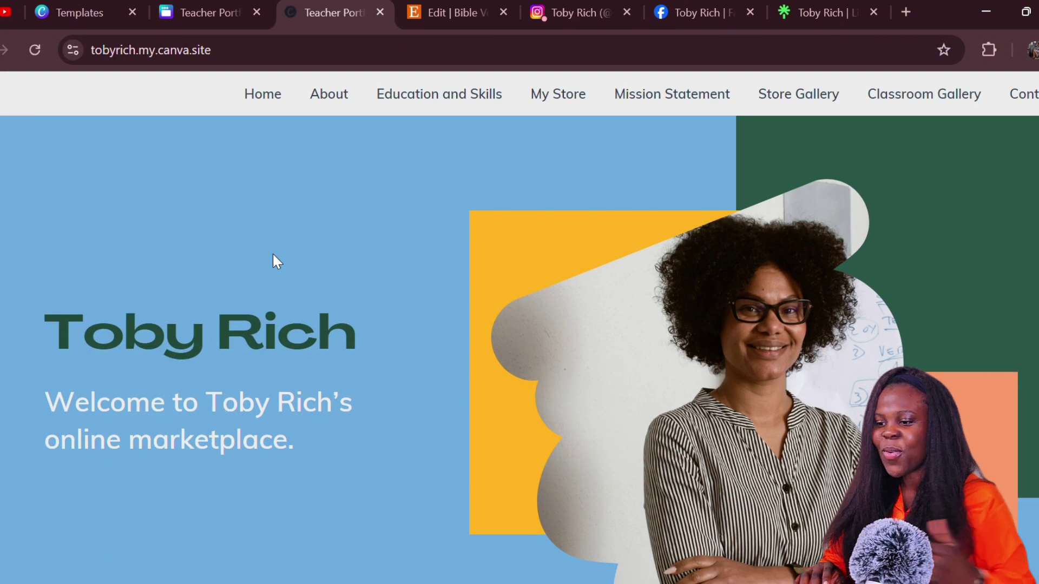
{"action": "scroll", "coordinate": [423, 337], "scroll_direction": "down", "scroll_amount": 5}
{"action": "scroll", "coordinate": [423, 337], "scroll_direction": "down", "scroll_amount": 5}
{"action": "scroll", "coordinate": [423, 337], "scroll_direction": "down", "scroll_amount": 5}
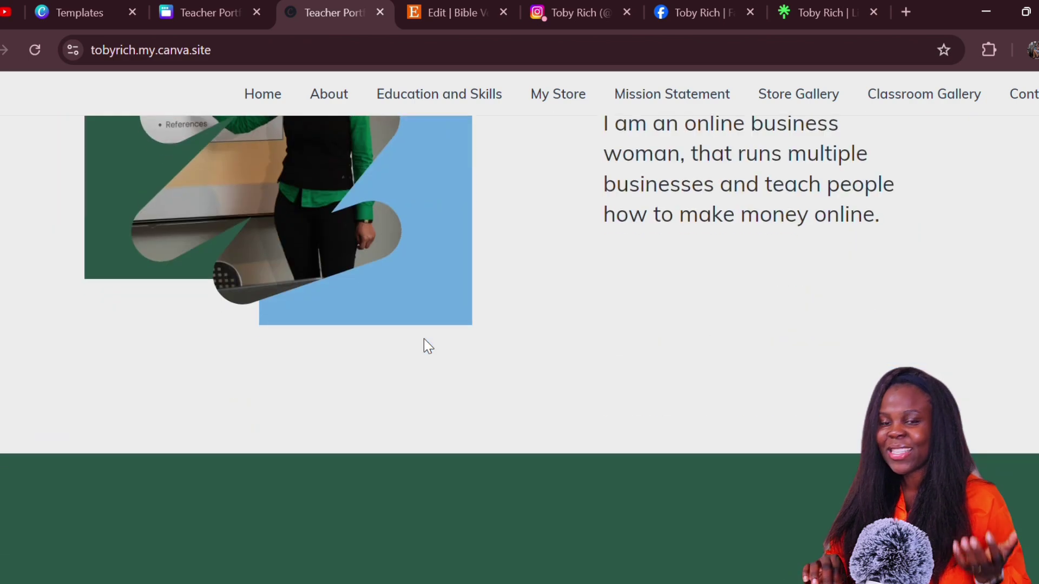
{"action": "scroll", "coordinate": [424, 339], "scroll_direction": "down", "scroll_amount": 4}
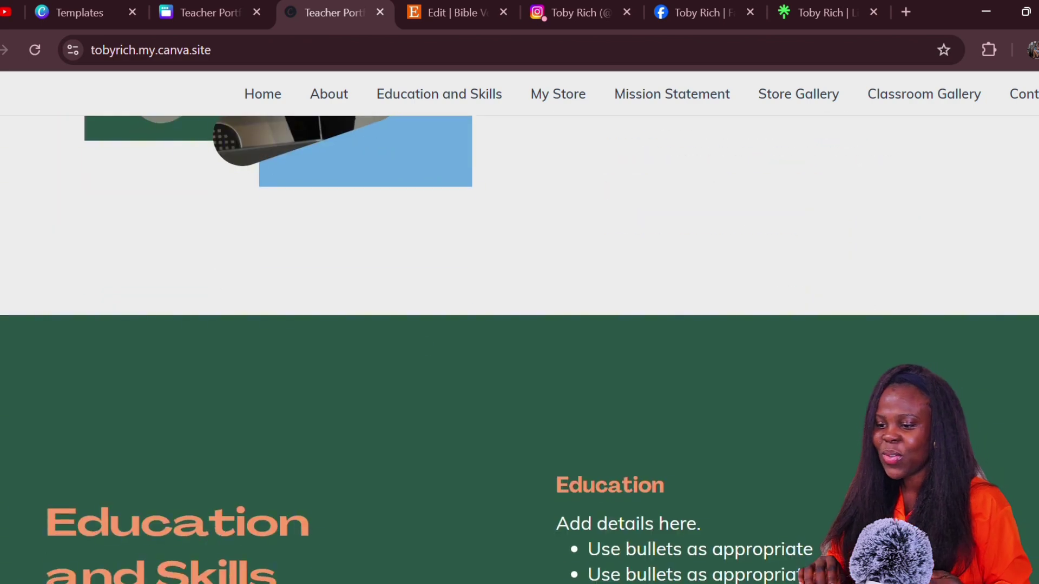
{"action": "scroll", "coordinate": [404, 448], "scroll_direction": "up", "scroll_amount": 5}
{"action": "scroll", "coordinate": [404, 448], "scroll_direction": "up", "scroll_amount": 5}
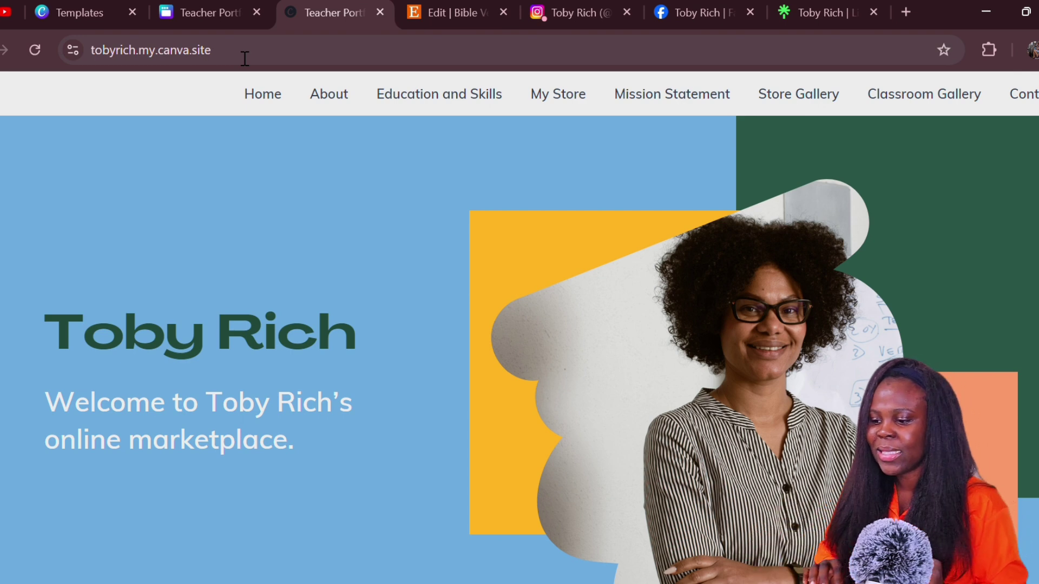
- Check the live site's full web address in the address bar, leaving it unchanged
{"action": "double_click", "coordinate": [201, 50]}
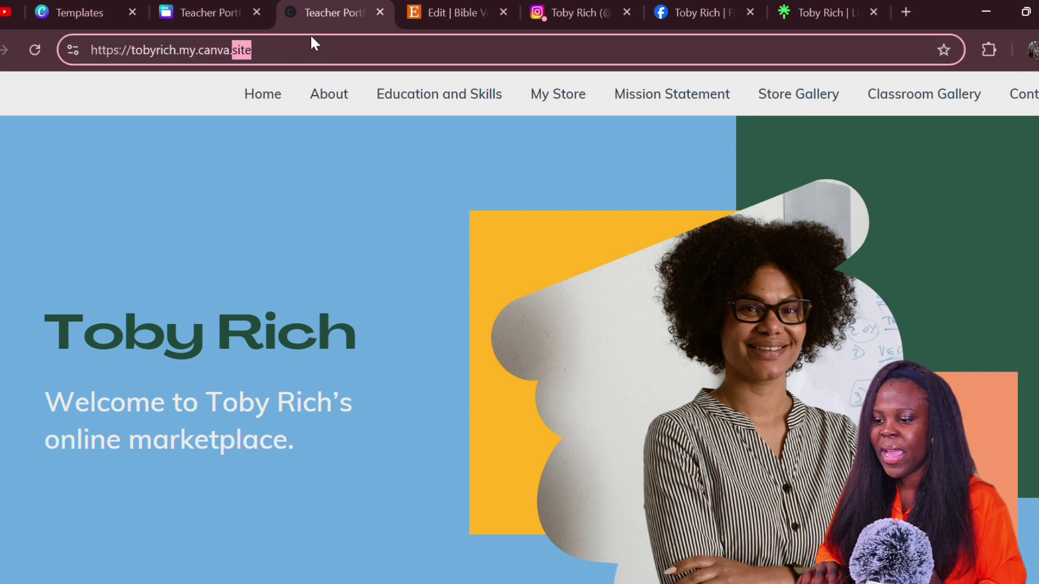
{"action": "key", "text": "End"}
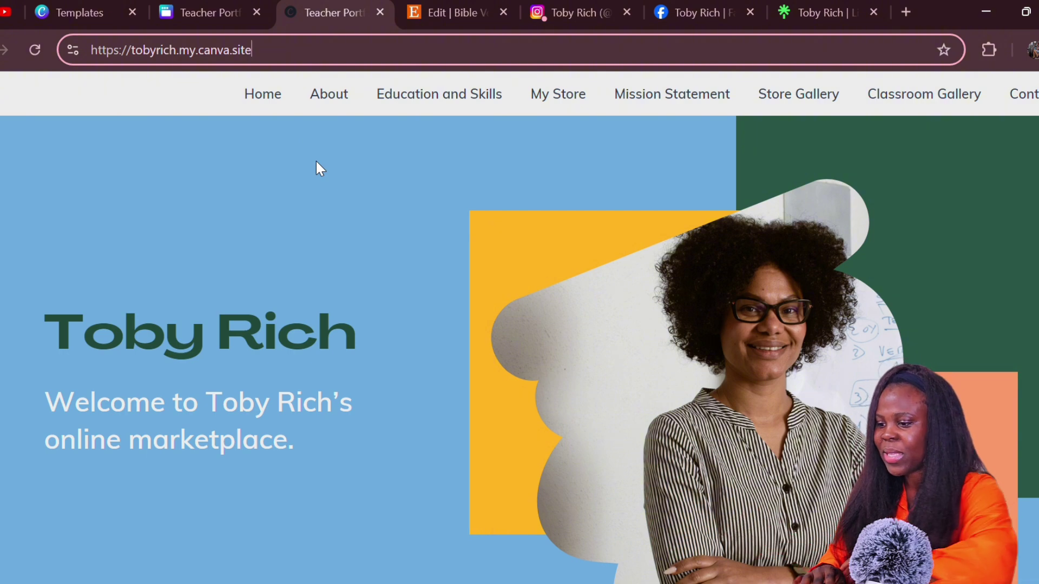
{"action": "scroll", "coordinate": [288, 302], "scroll_direction": "down", "scroll_amount": 5}
{"action": "scroll", "coordinate": [289, 303], "scroll_direction": "down", "scroll_amount": 5}
{"action": "scroll", "coordinate": [288, 303], "scroll_direction": "down", "scroll_amount": 5}
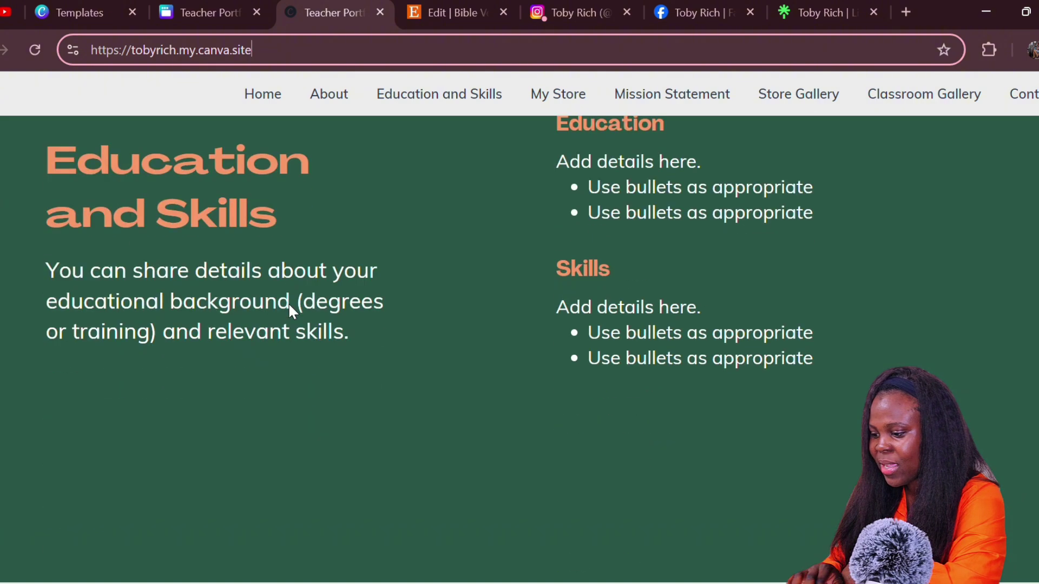
{"action": "scroll", "coordinate": [288, 303], "scroll_direction": "down", "scroll_amount": 5}
{"action": "scroll", "coordinate": [289, 303], "scroll_direction": "down", "scroll_amount": 5}
{"action": "scroll", "coordinate": [289, 303], "scroll_direction": "down", "scroll_amount": 5}
{"action": "scroll", "coordinate": [288, 303], "scroll_direction": "down", "scroll_amount": 5}
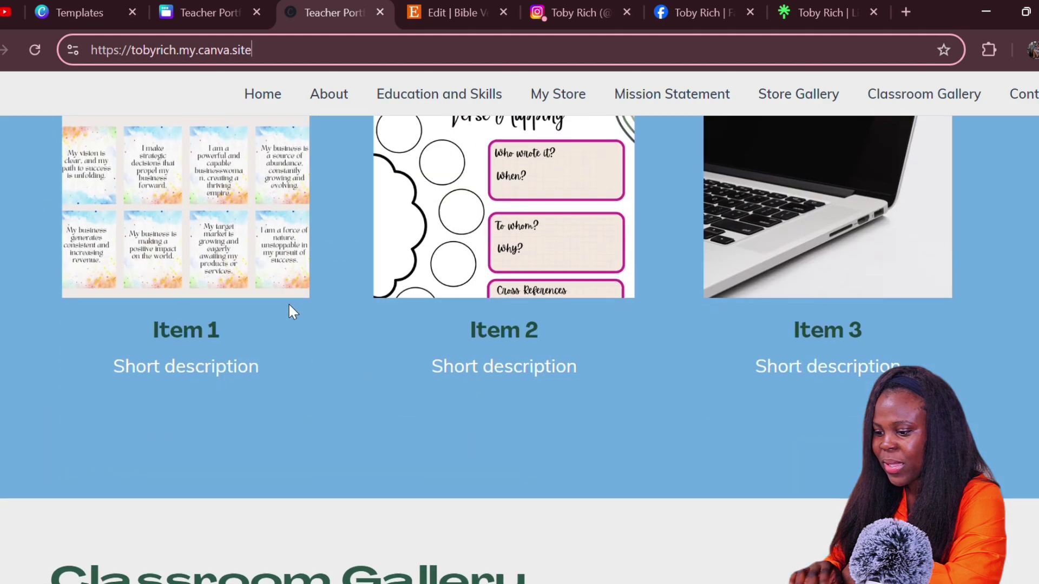
{"action": "scroll", "coordinate": [182, 266], "scroll_direction": "up", "scroll_amount": 1}
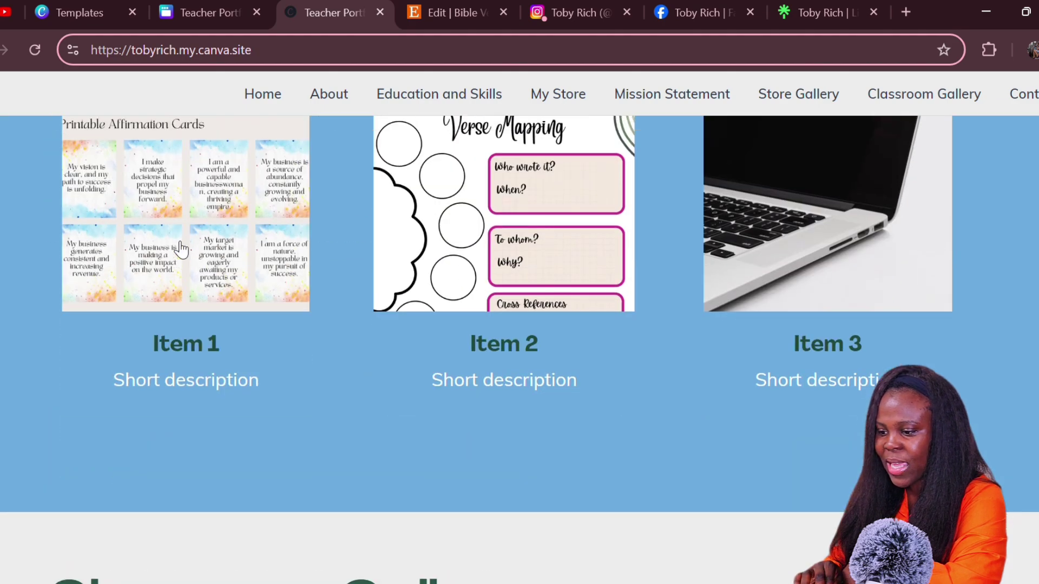
- Open Item 1's Etsy affirmation cards listing, then return to the canva.site tab
{"action": "left_click", "coordinate": [178, 248]}
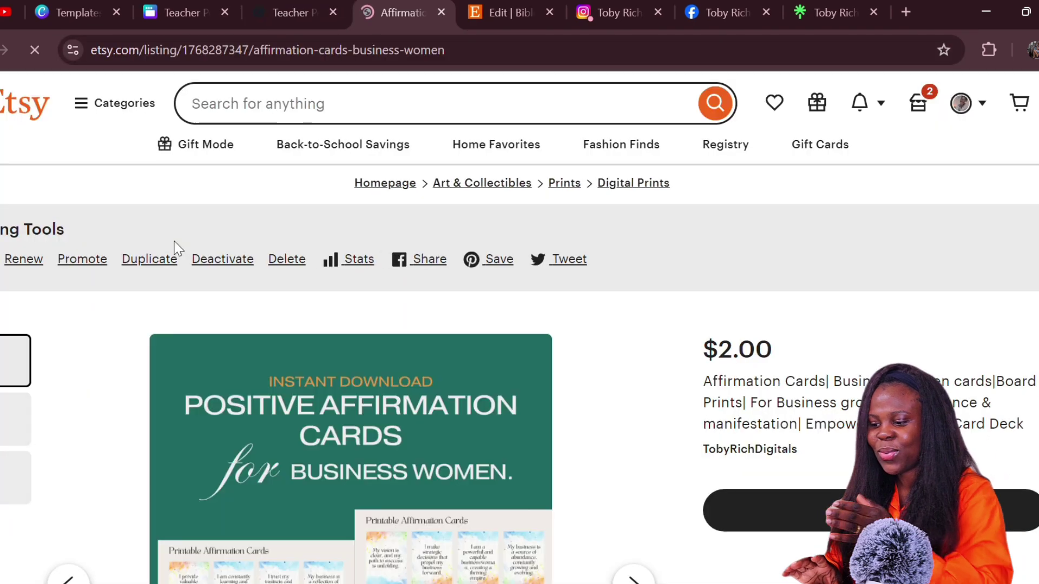
{"action": "scroll", "coordinate": [178, 248], "scroll_direction": "down", "scroll_amount": 4}
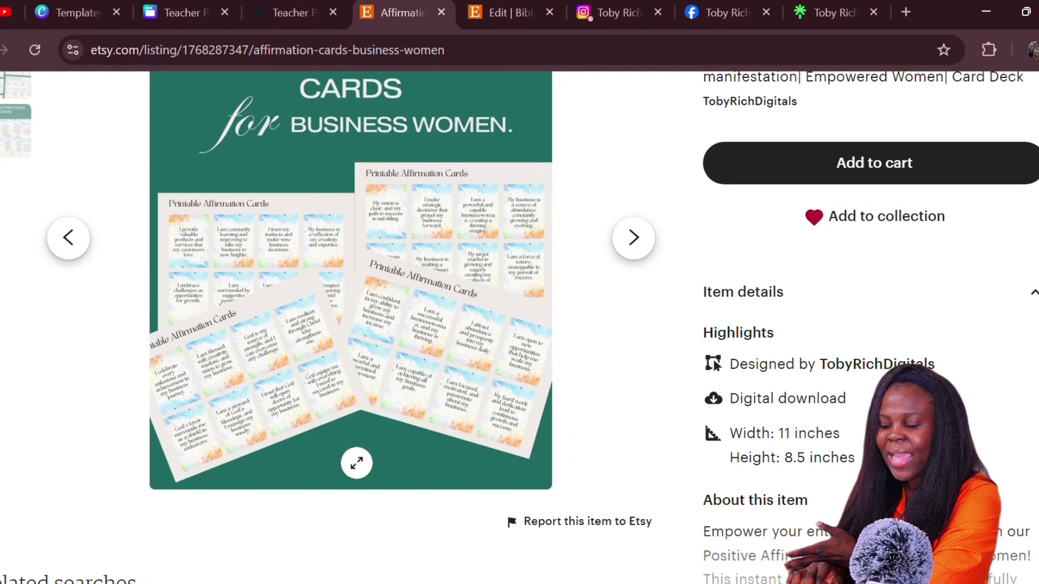
{"action": "scroll", "coordinate": [351, 284], "scroll_direction": "up", "scroll_amount": 1}
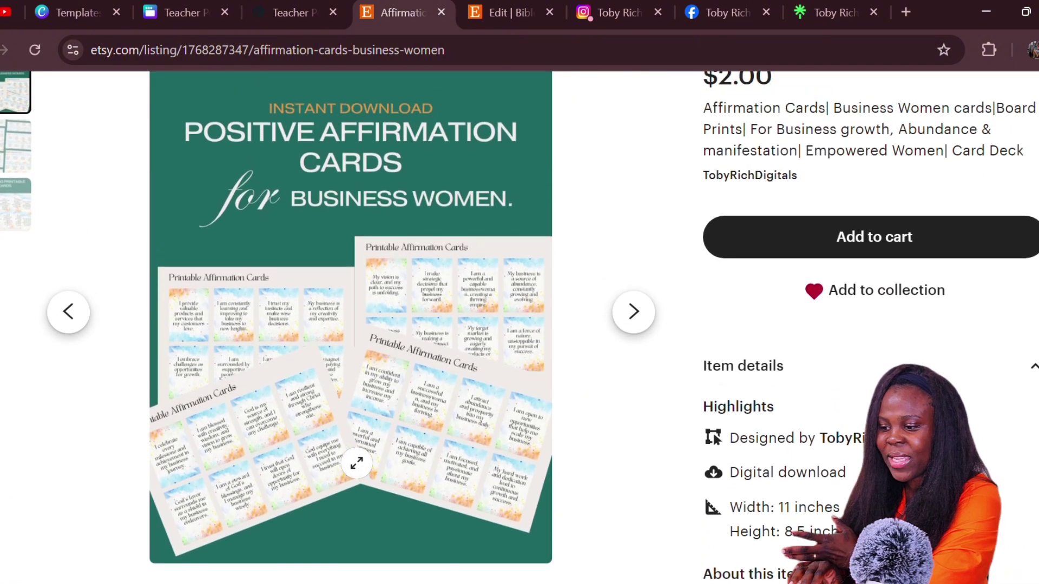
{"action": "scroll", "coordinate": [356, 405], "scroll_direction": "up", "scroll_amount": 3}
{"action": "scroll", "coordinate": [220, 109], "scroll_direction": "up", "scroll_amount": 2}
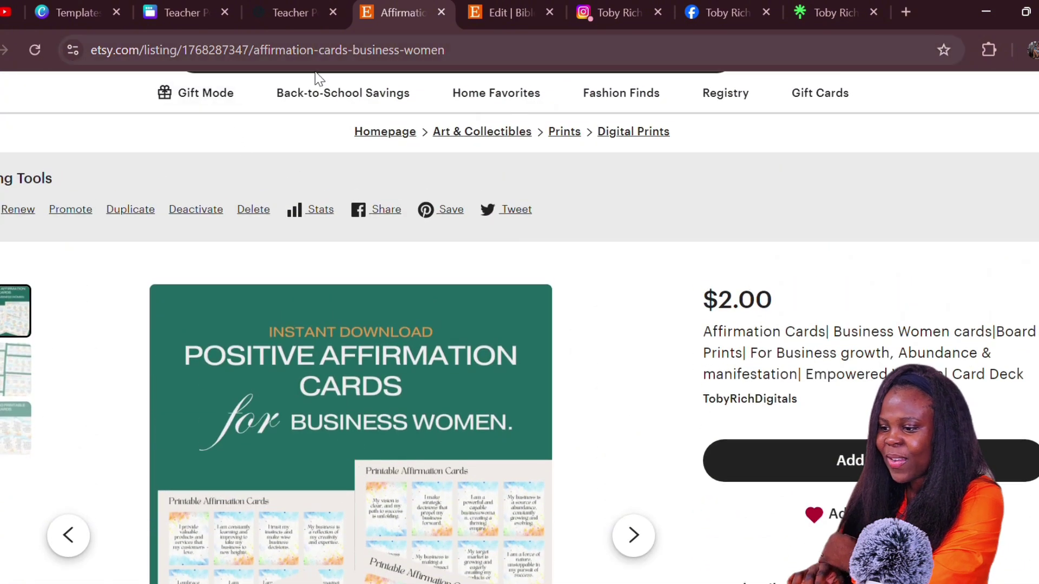
{"action": "left_click", "coordinate": [298, 12]}
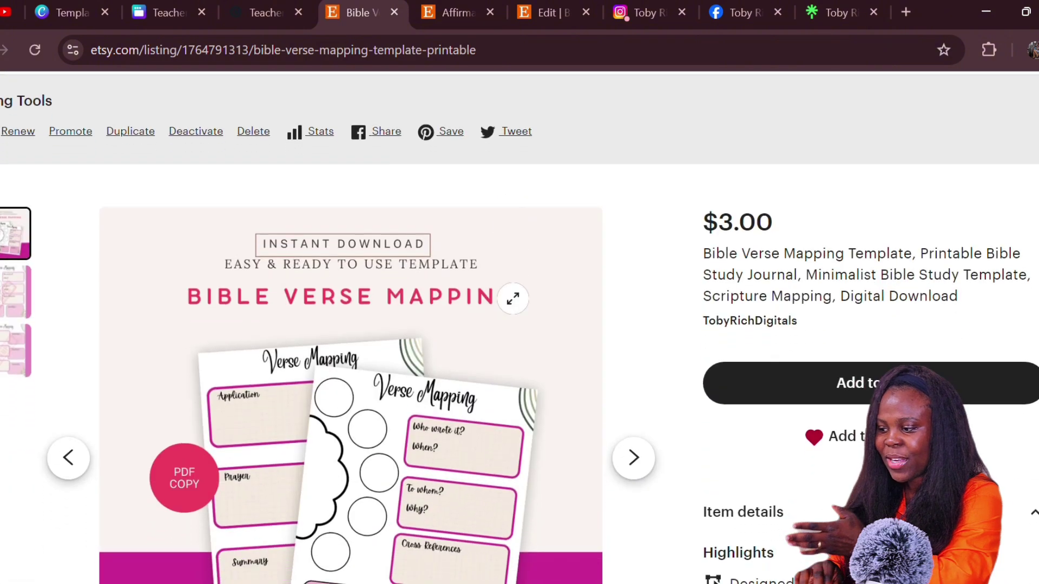
{"action": "scroll", "coordinate": [506, 290], "scroll_direction": "down", "scroll_amount": 3}
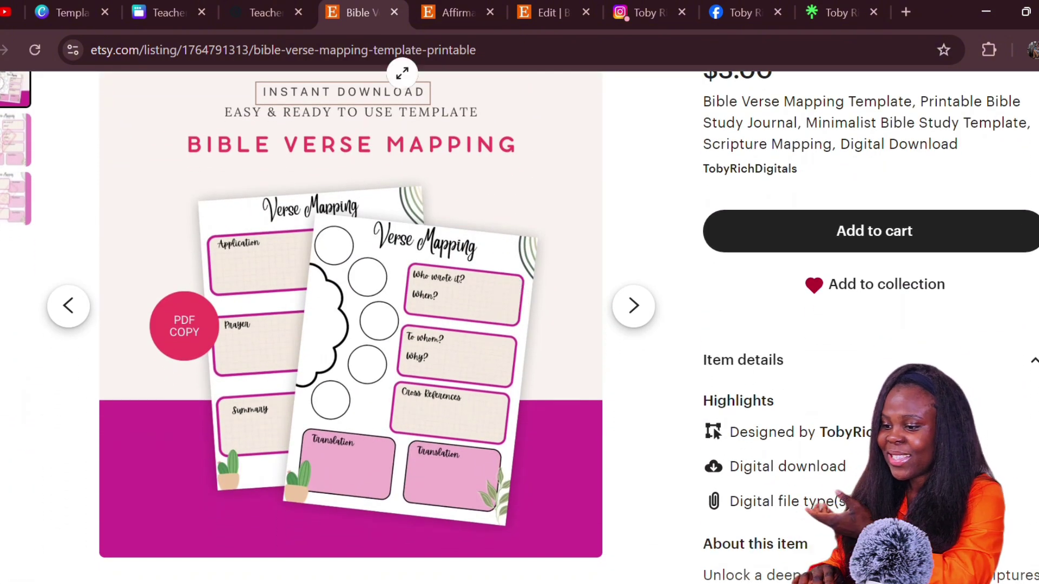
{"action": "left_click", "coordinate": [277, 11]}
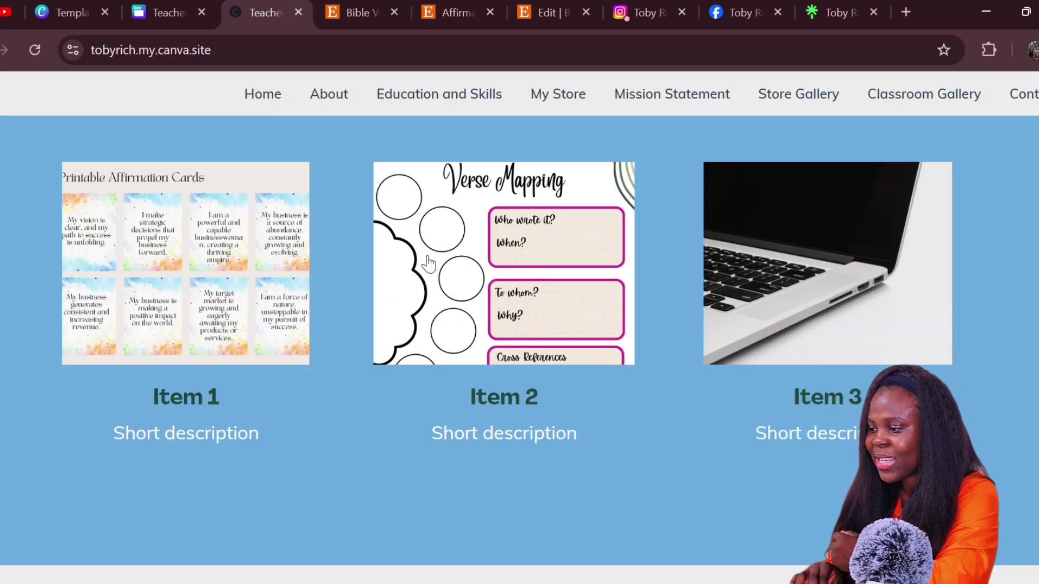